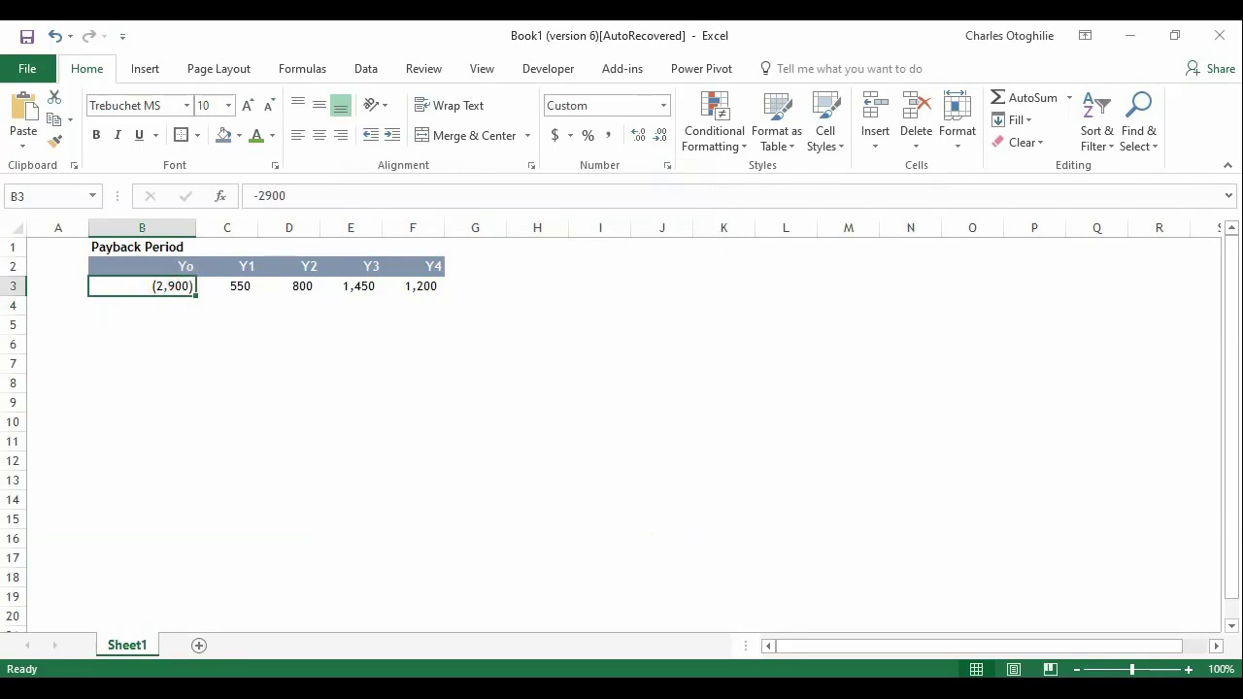
- Review the Payback Period title, Yo header and initial -2,900 cash flow in column B
left_click(142, 266)
left_click(142, 247)
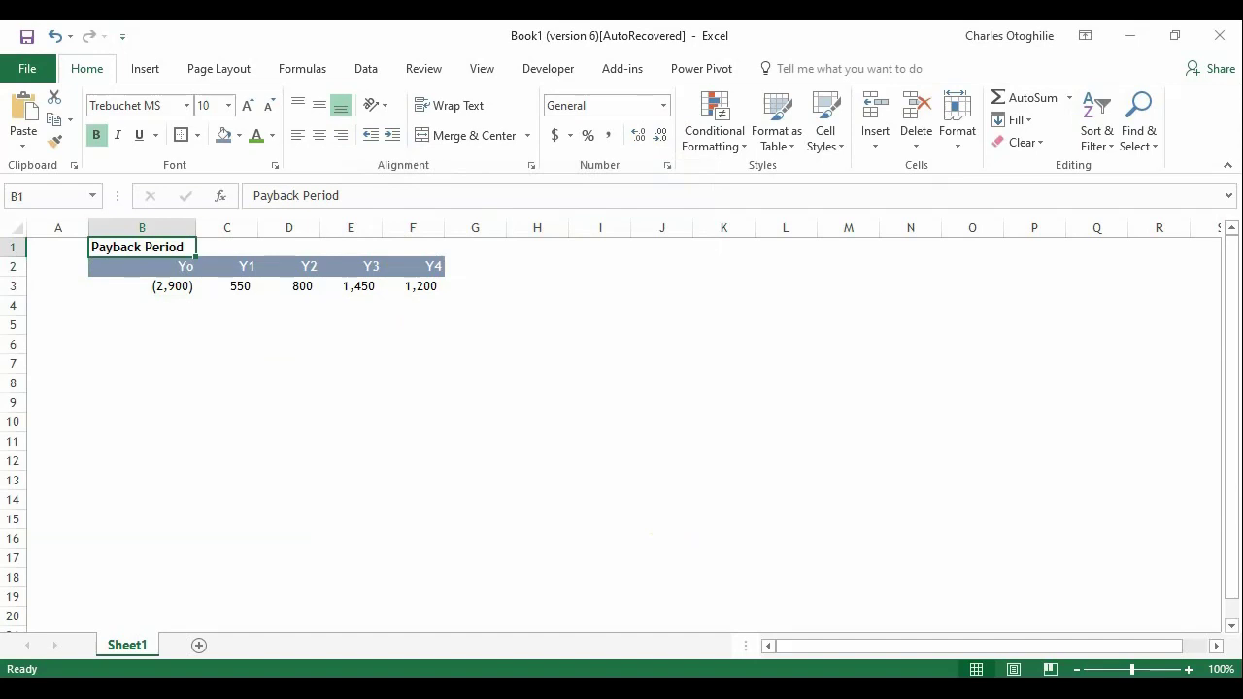
left_click(142, 285)
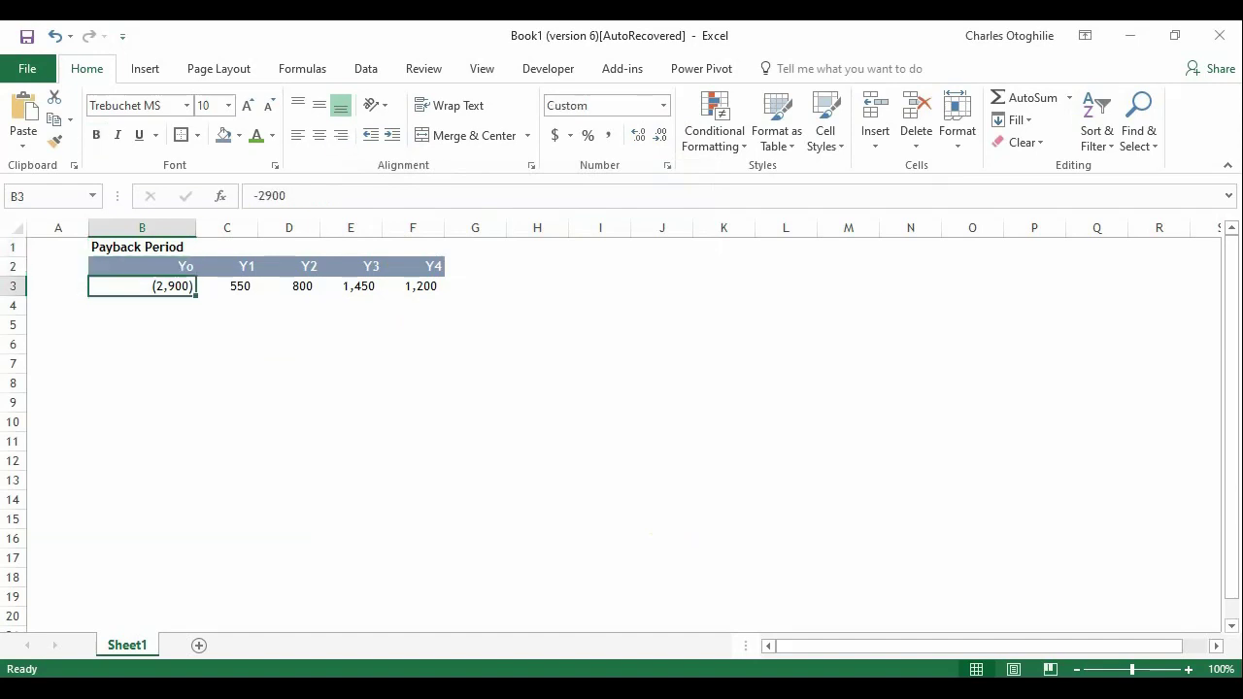
left_click(141, 305)
left_click(142, 247)
left_click(142, 285)
key("Down")
key("Down")
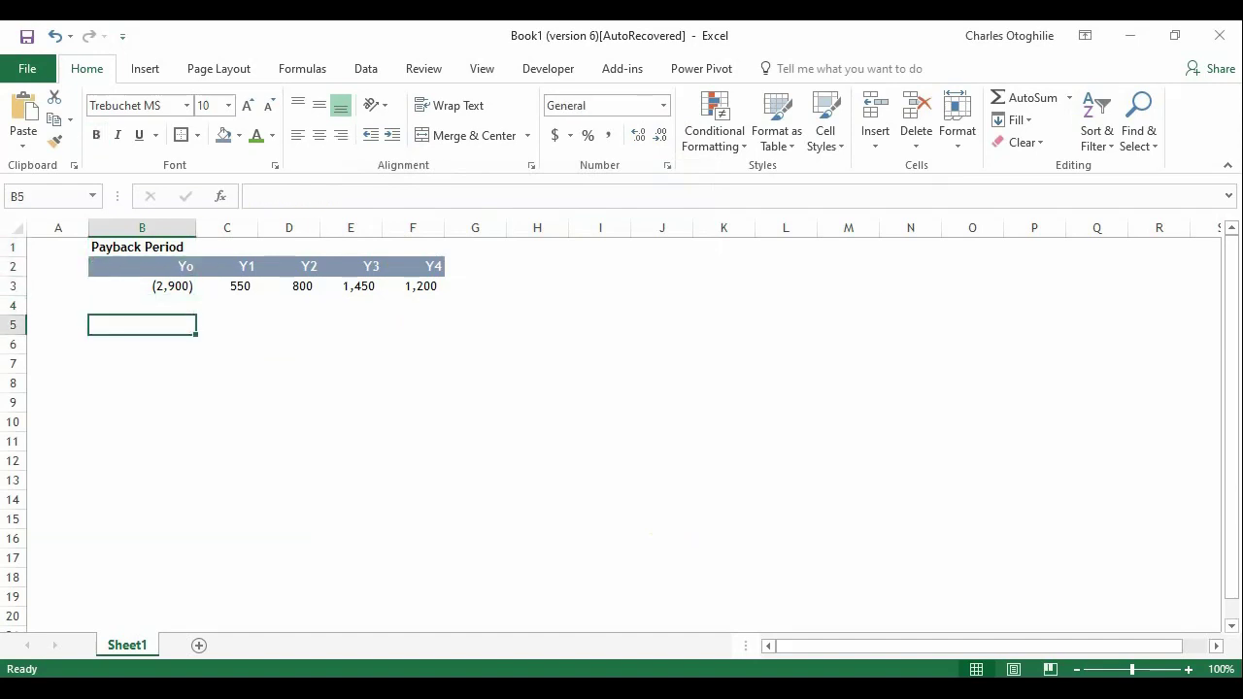
key("Up")
key("Up")
key("Up")
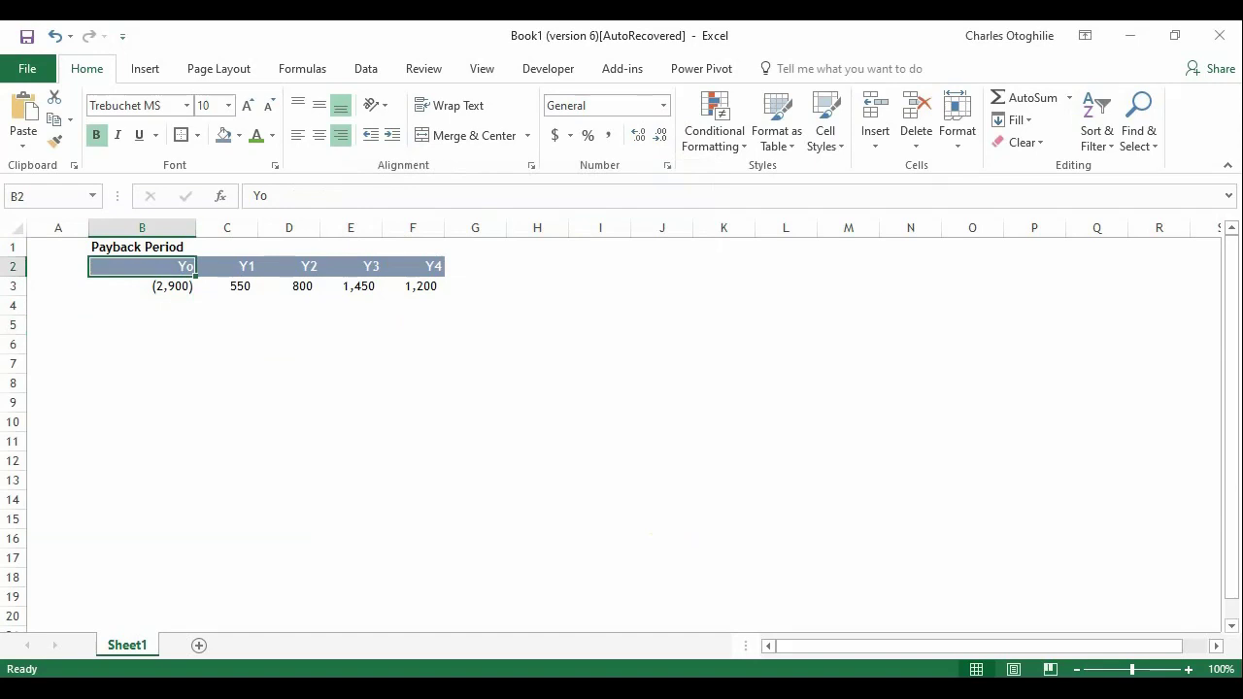
left_click(142, 285)
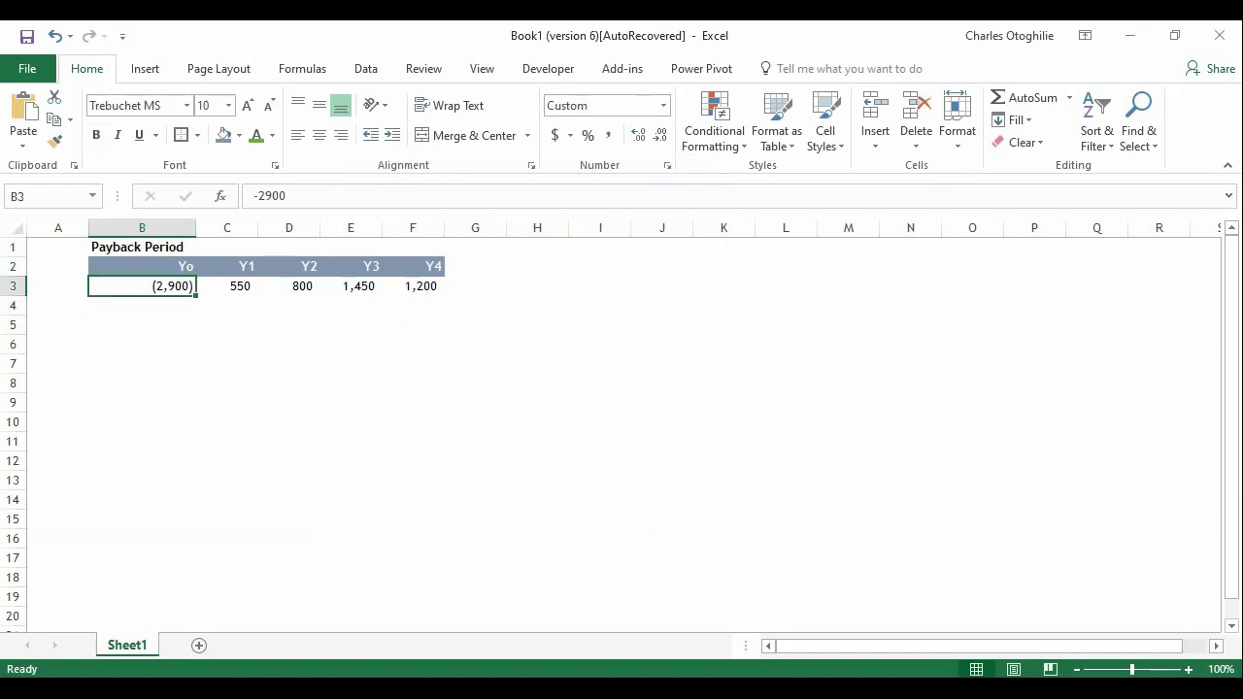
left_click(142, 305)
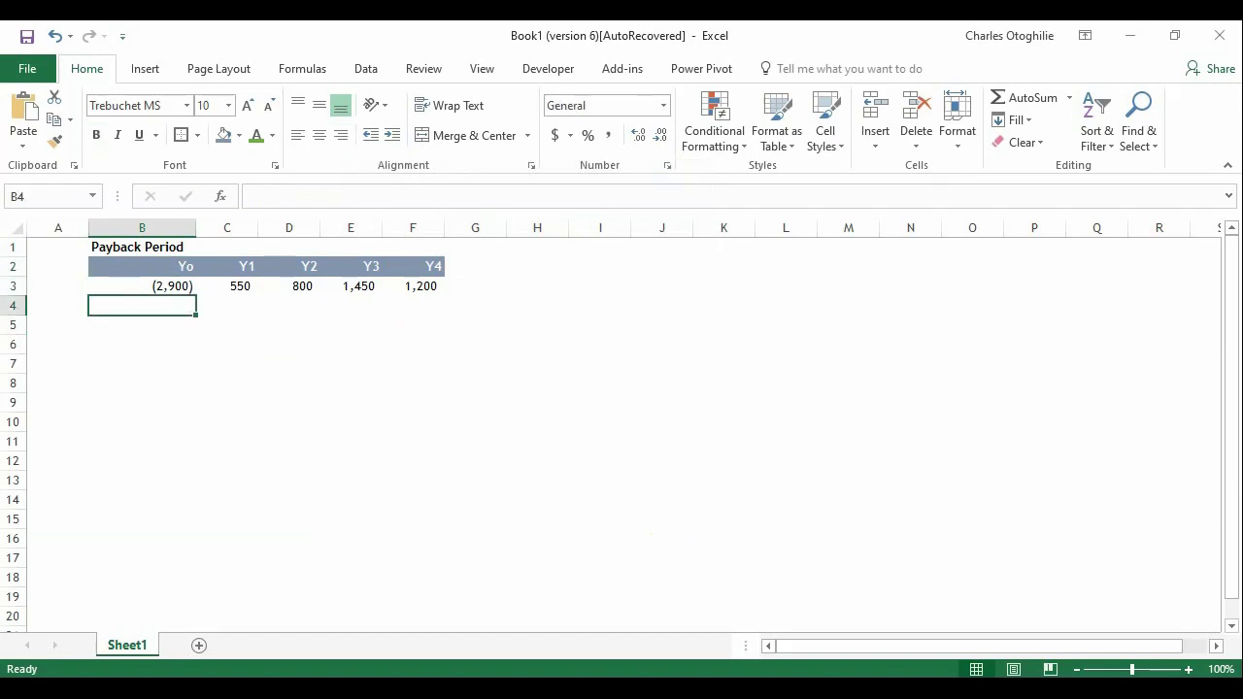
left_click(142, 344)
left_click(142, 325)
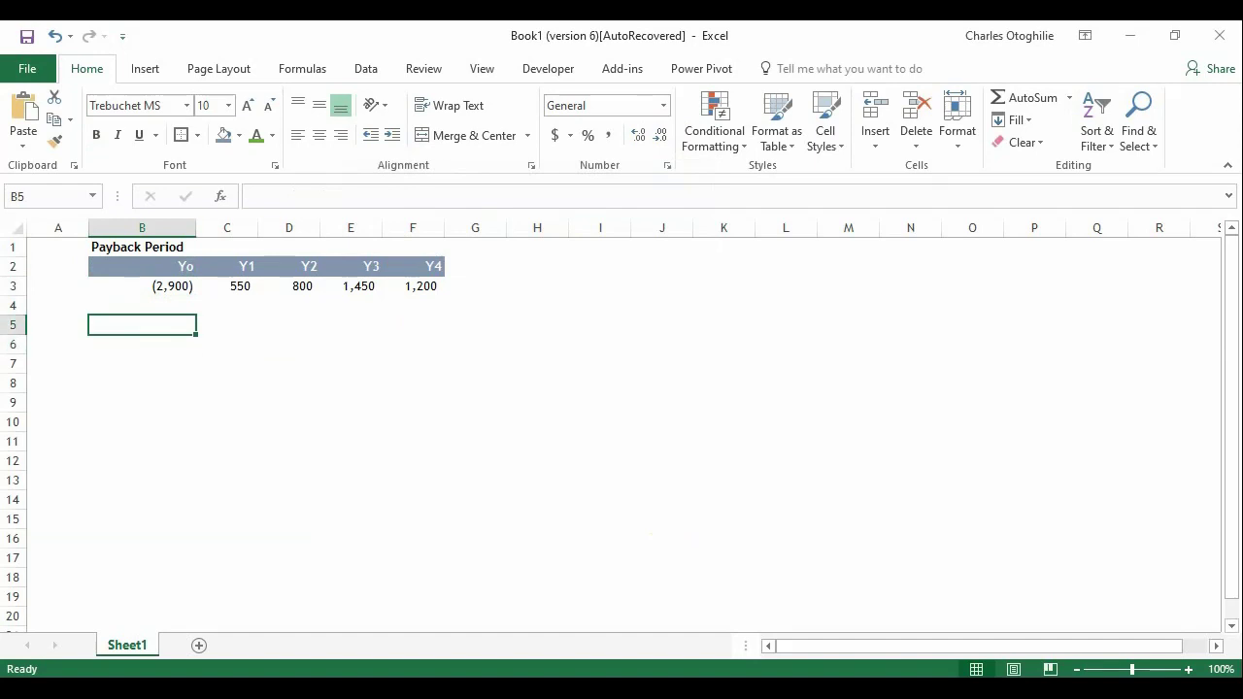
left_click(142, 305)
left_click(141, 286)
left_click(142, 266)
left_click(141, 246)
left_click(142, 266)
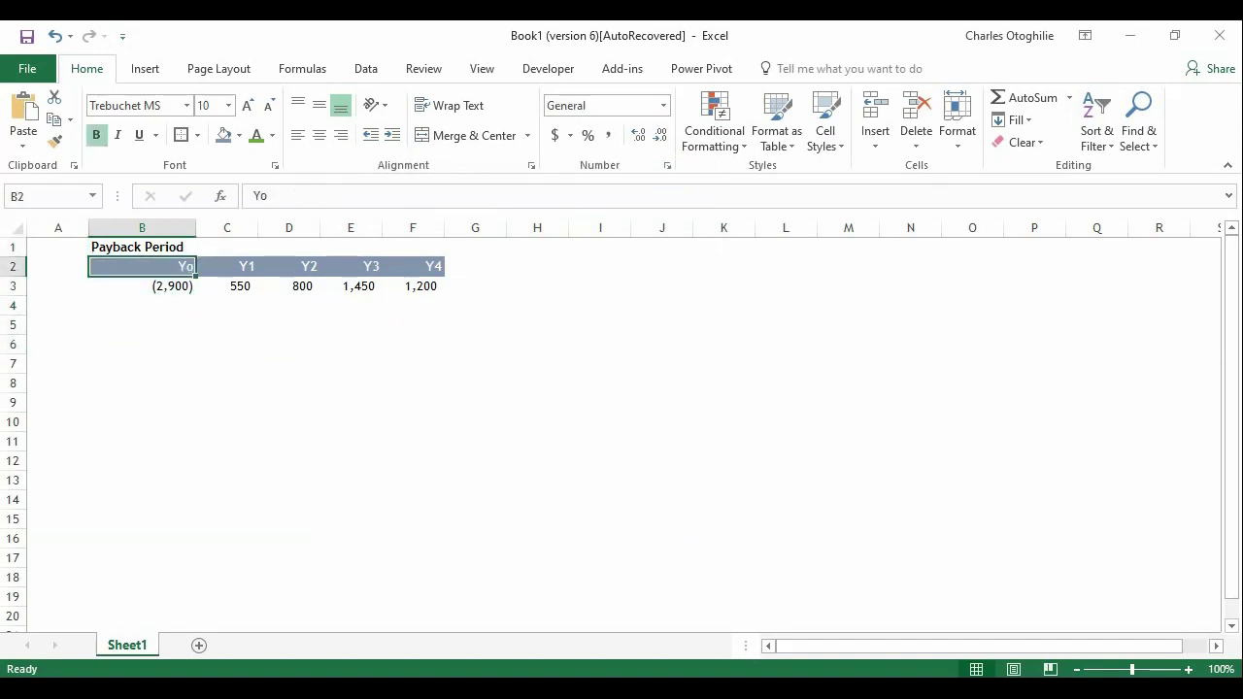
left_click(142, 324)
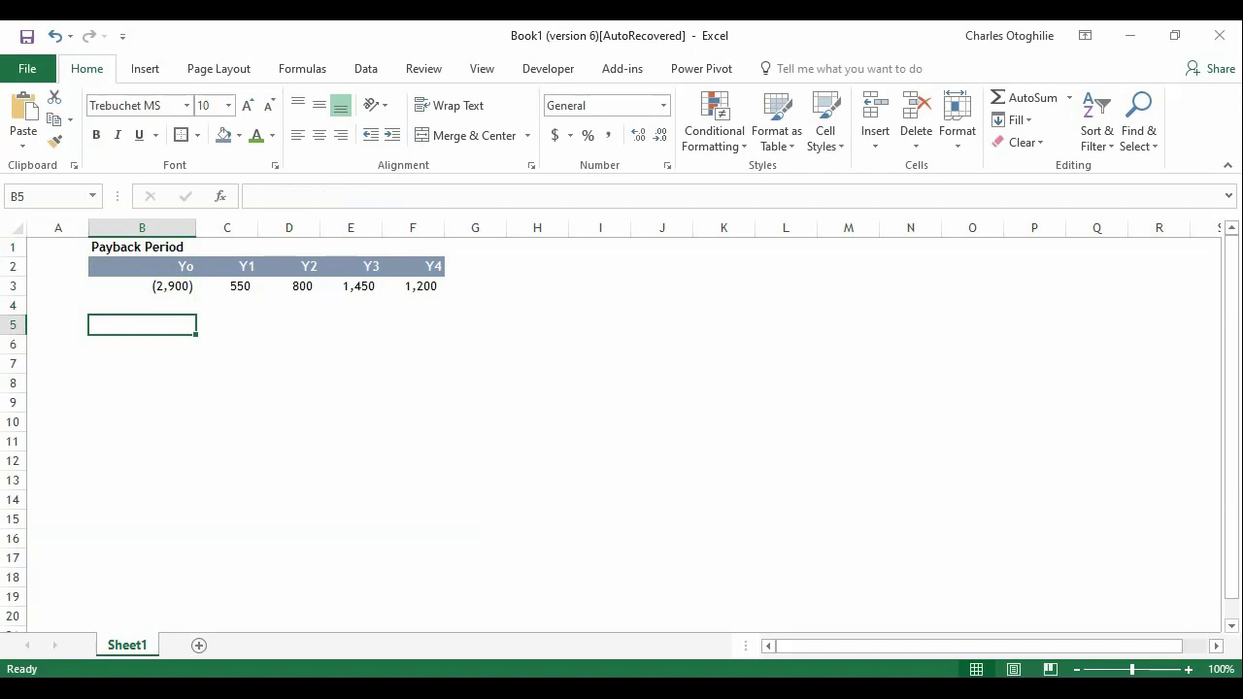
- Scan the header row and yearly cash flows, then settle on B4 for cumulative totals
key("Up")
key("Up")
key("Up")
key("Up")
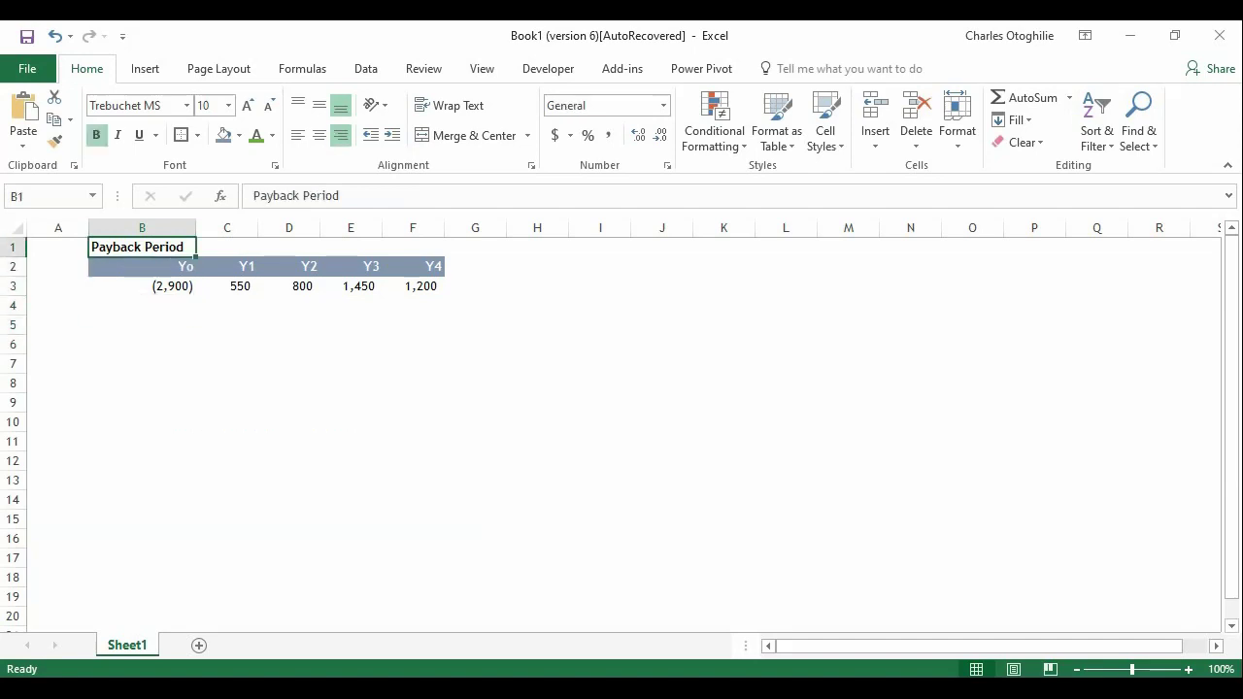
key("Down")
key("Down")
key("Down")
key("Down")
key("Down")
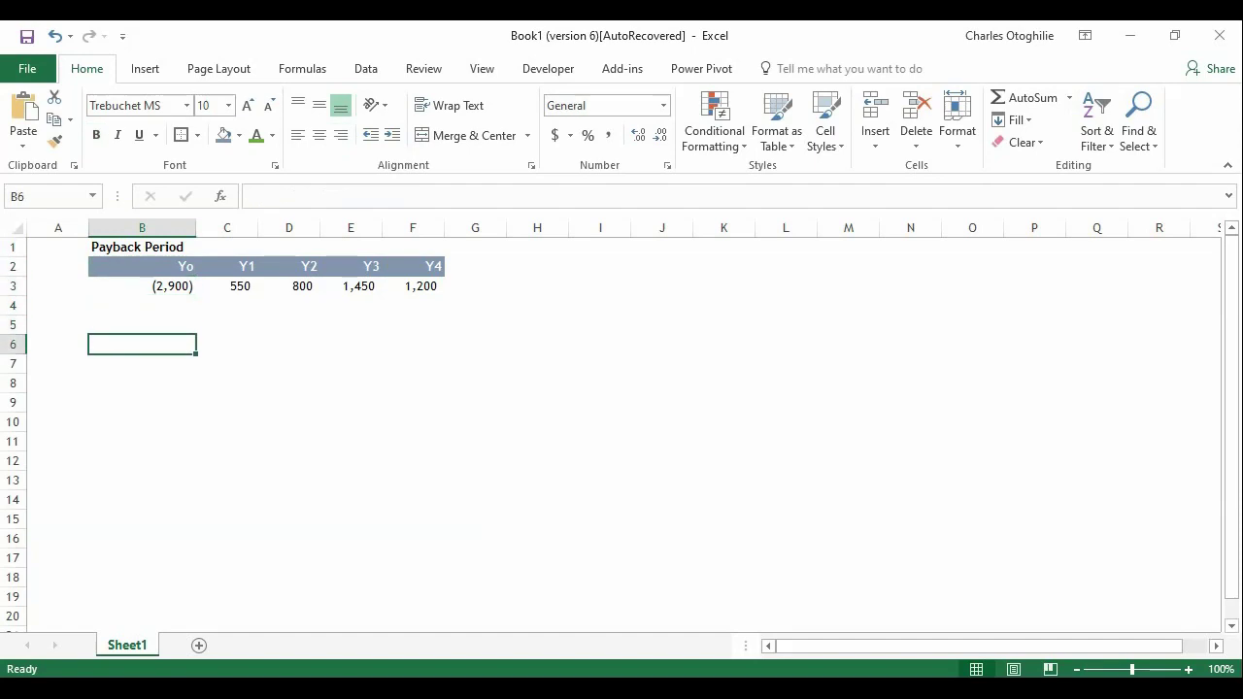
key("Up")
key("Up")
key("Up")
key("Up")
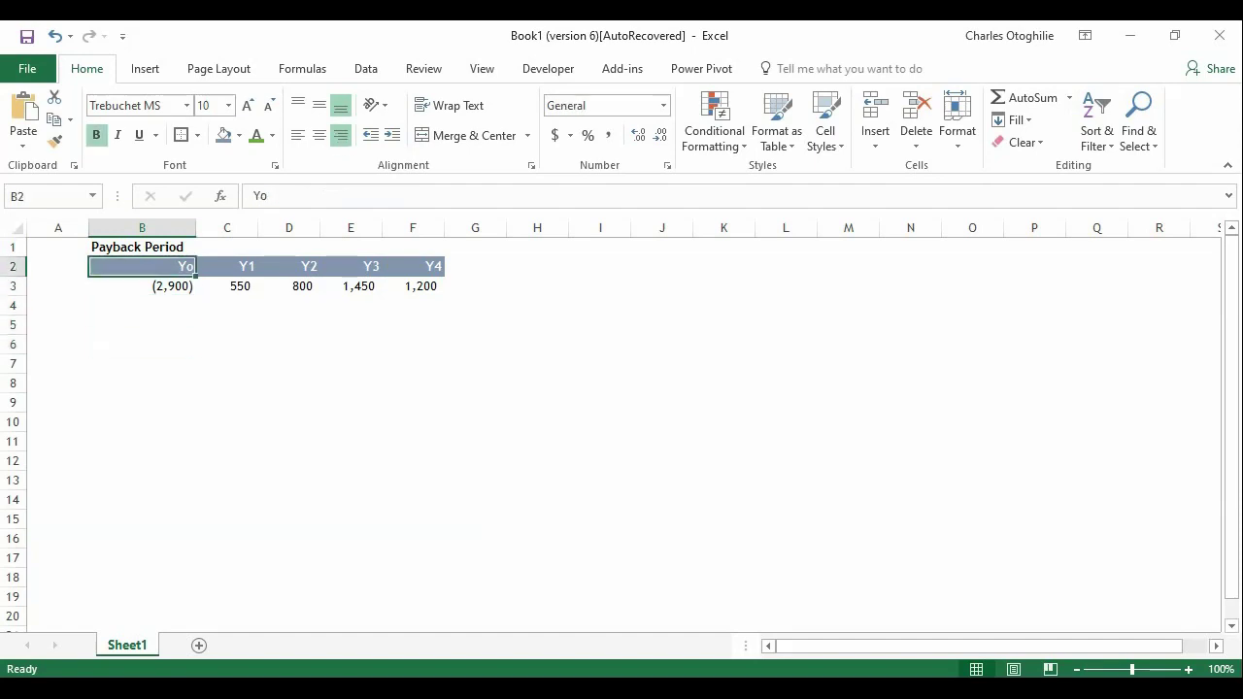
key("shift+Right")
key("shift+Right")
key("shift+Right")
key("shift+Right")
key("shift+Down")
key("Left")
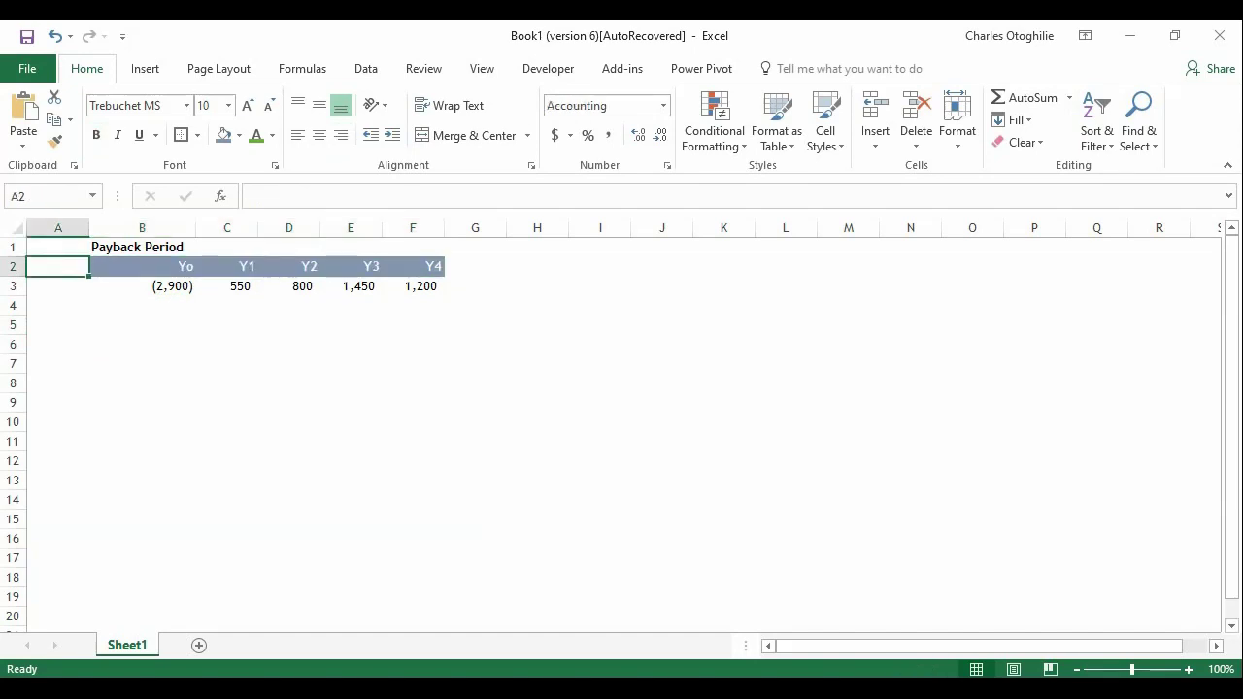
left_click(142, 266)
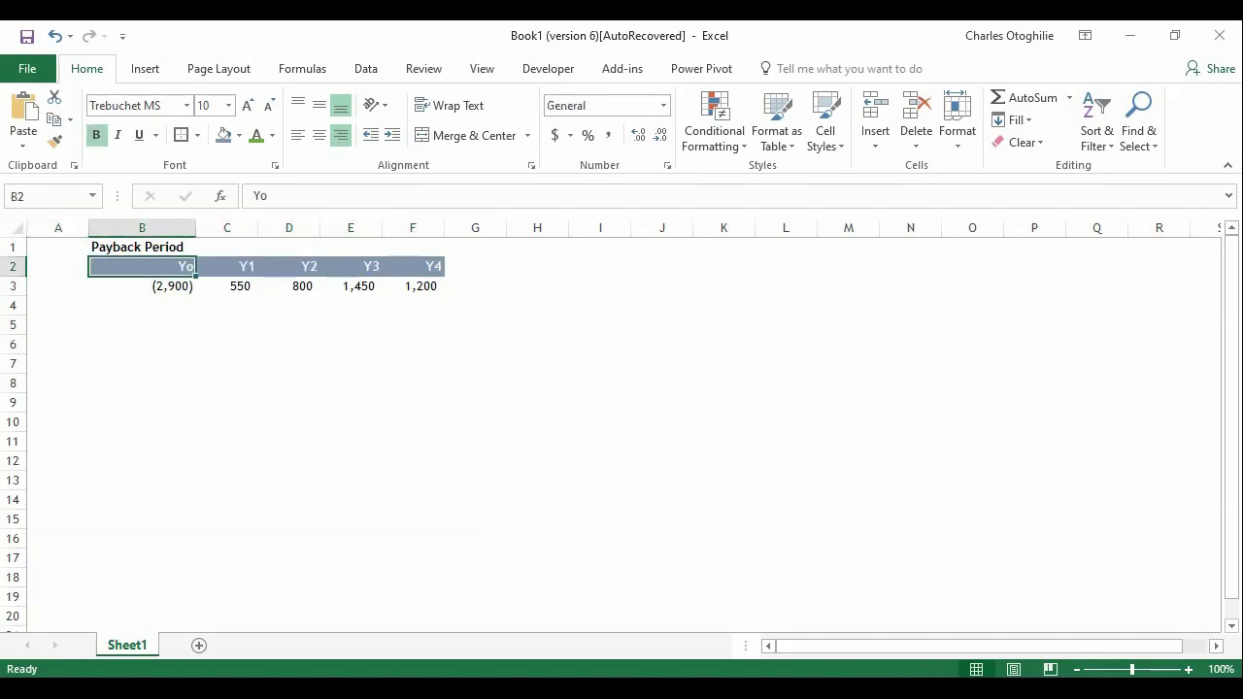
left_click(141, 286)
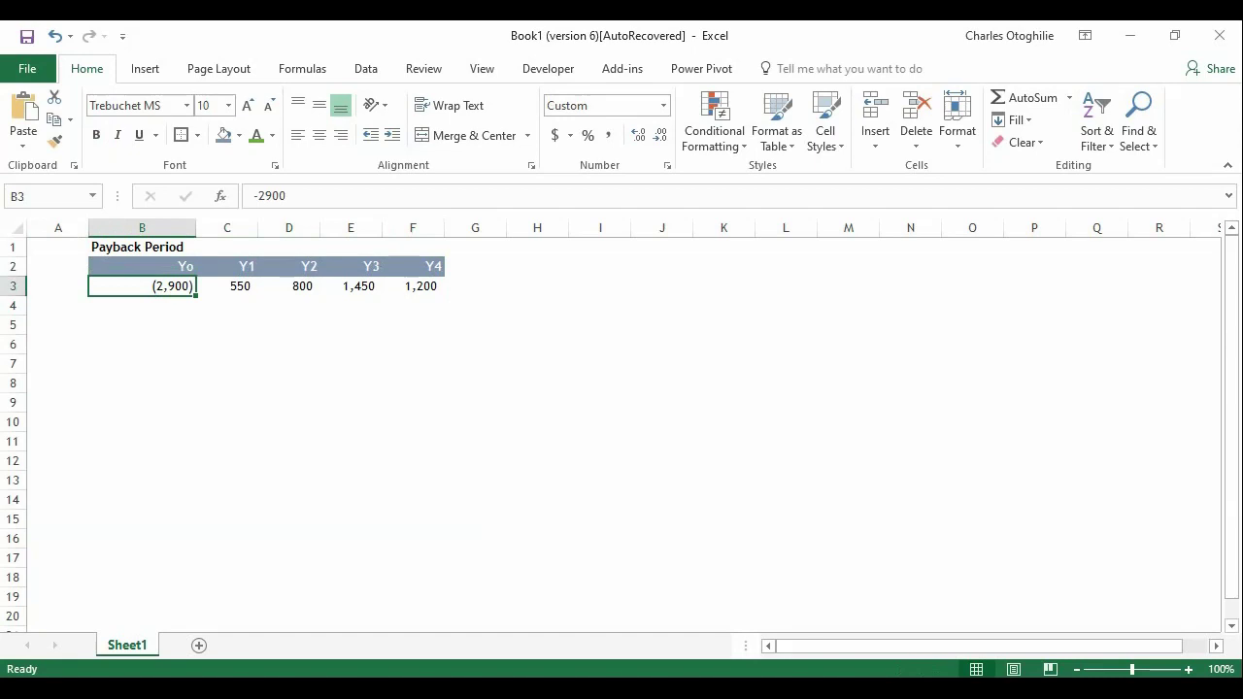
key("Right")
key("Right")
key("Right")
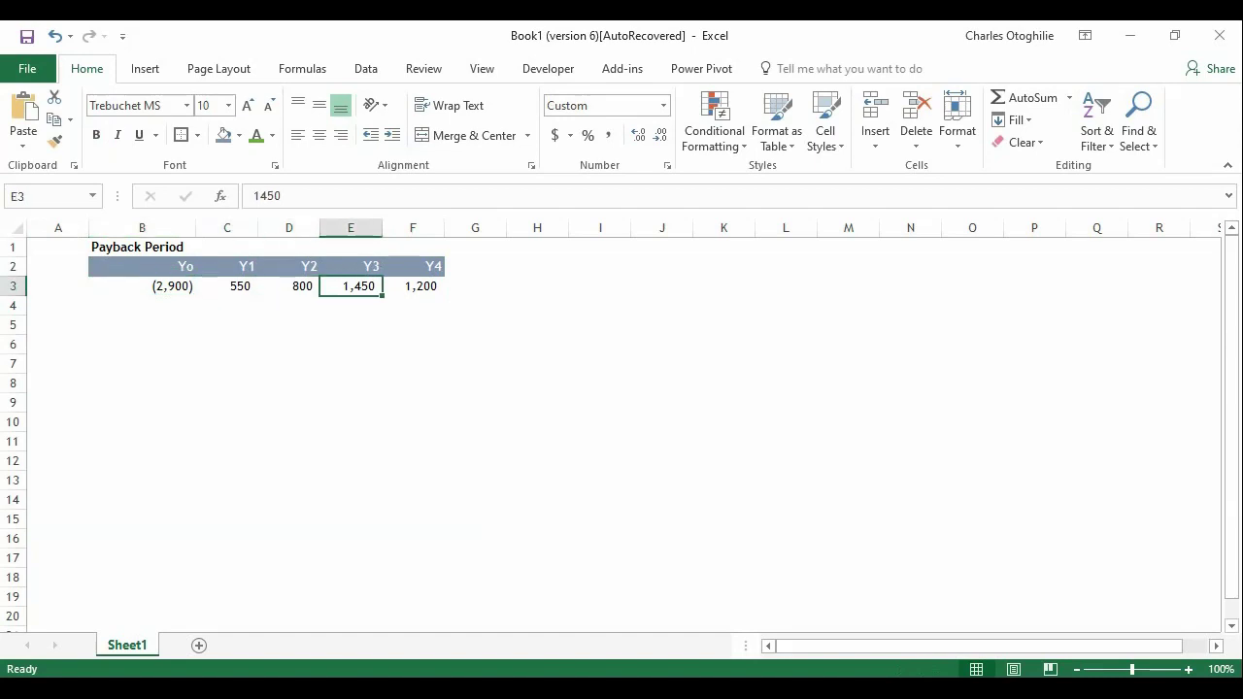
key("Left")
key("Left")
key("Left")
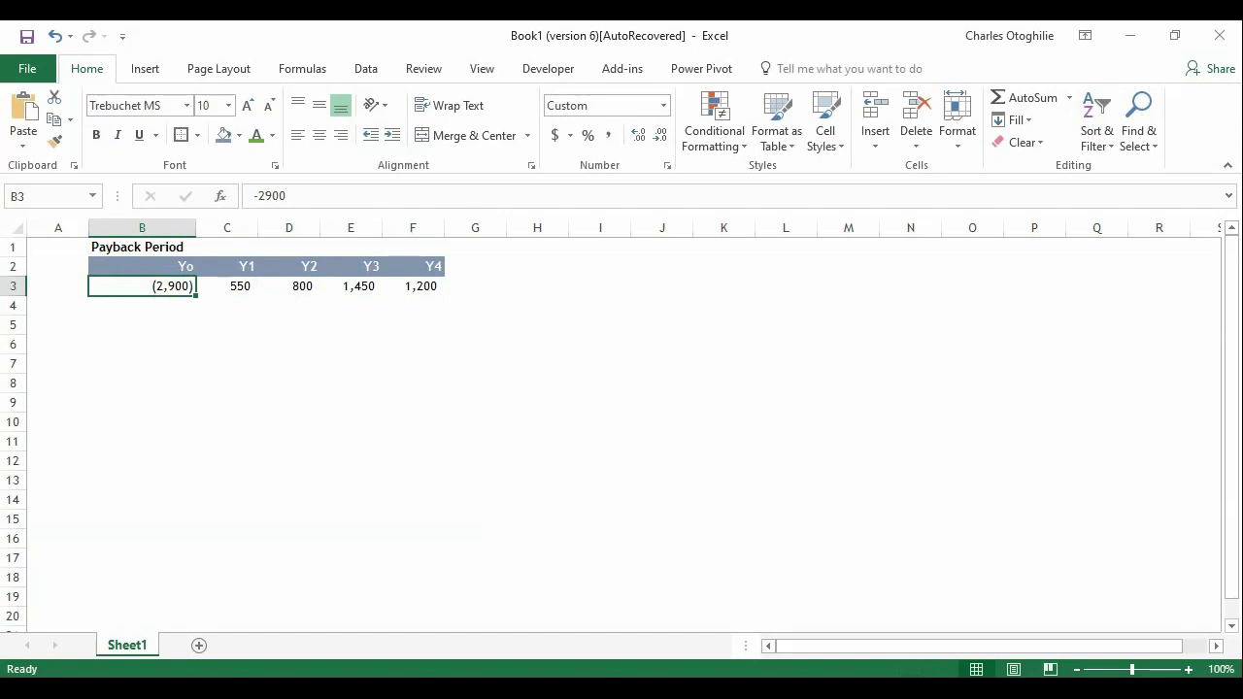
key("Down")
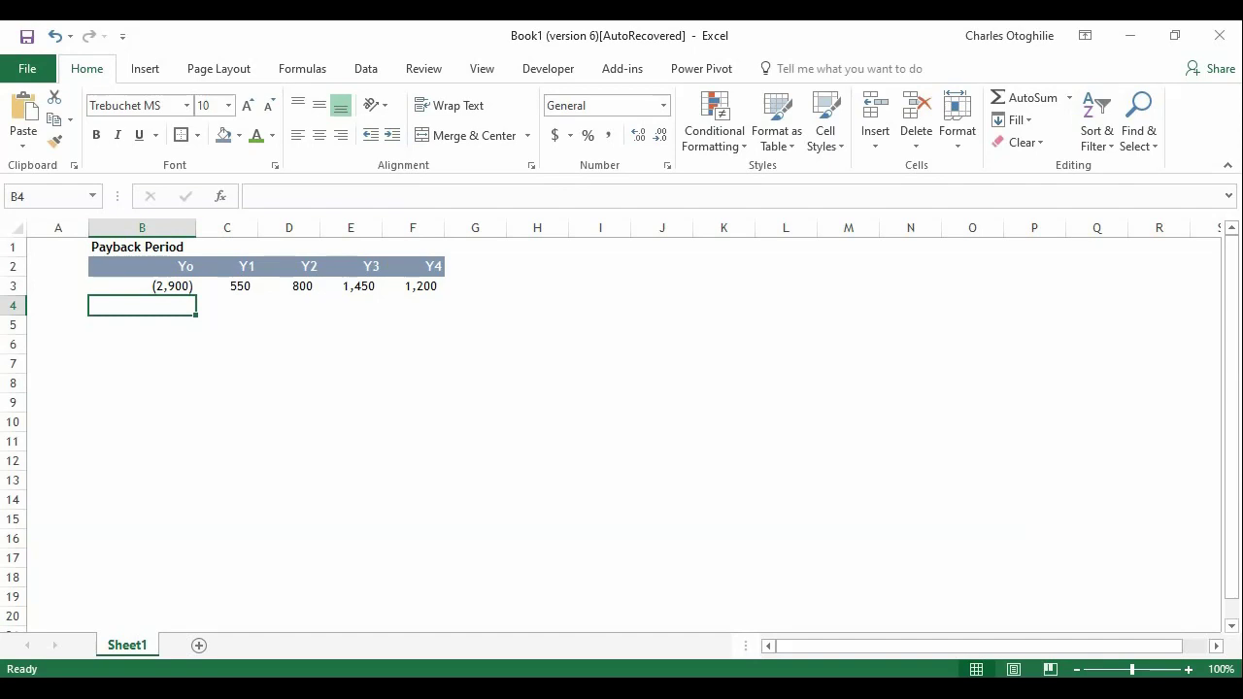
- In B4, enter the running-total formula =SUM($B3:B3), which shows (2,900)
type("=")
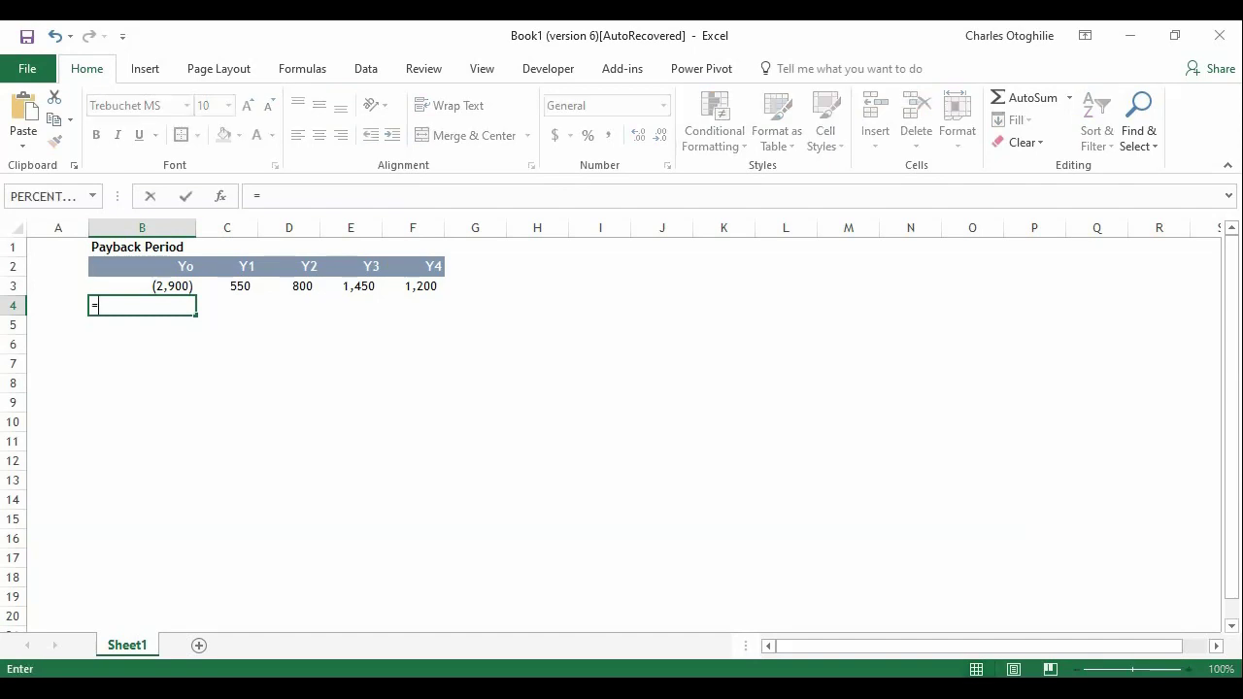
type("sum")
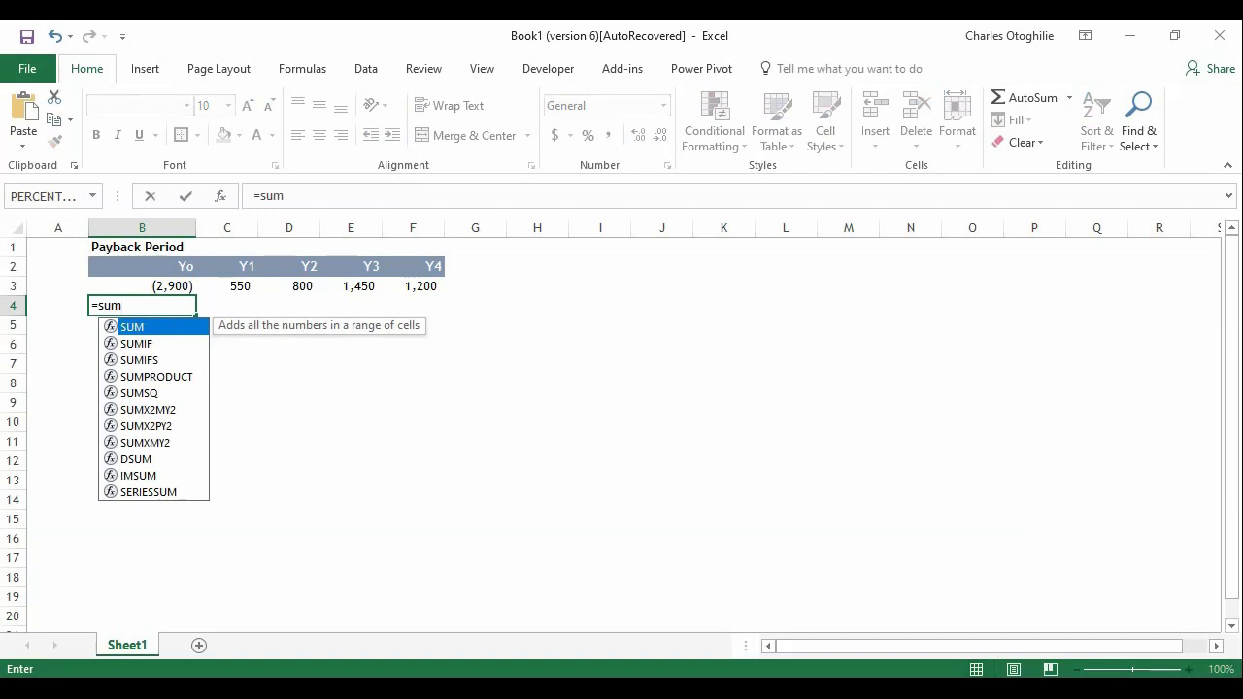
type("(")
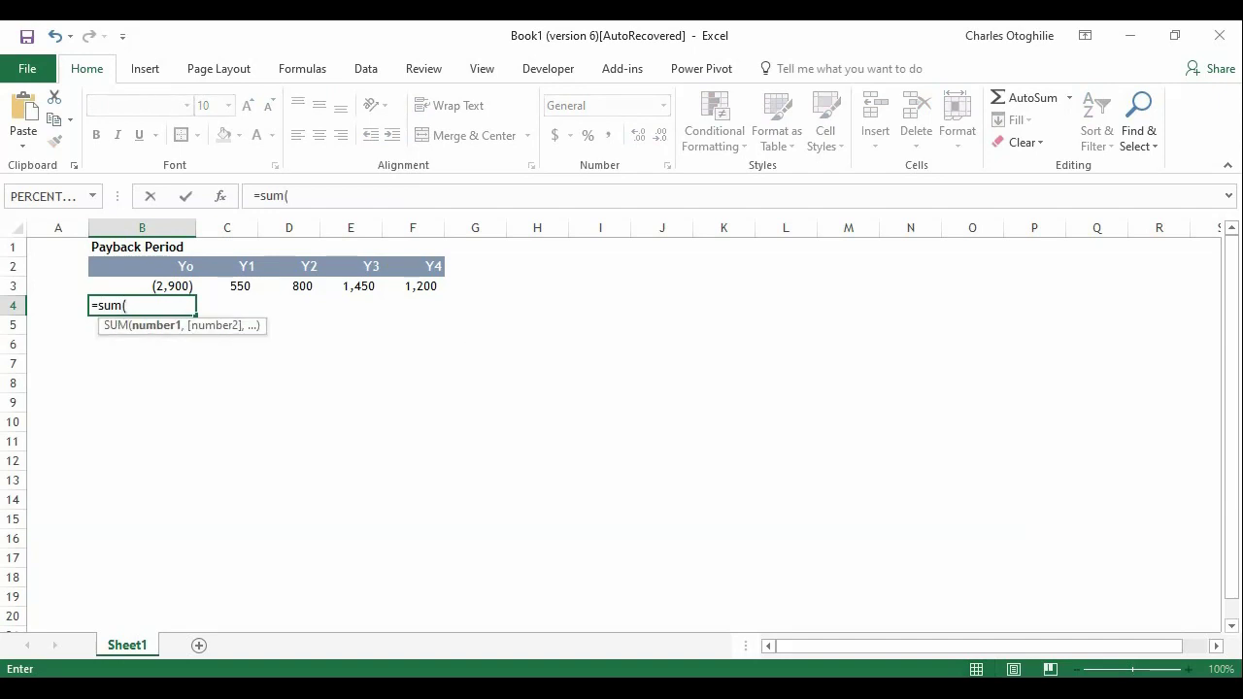
left_click(141, 285)
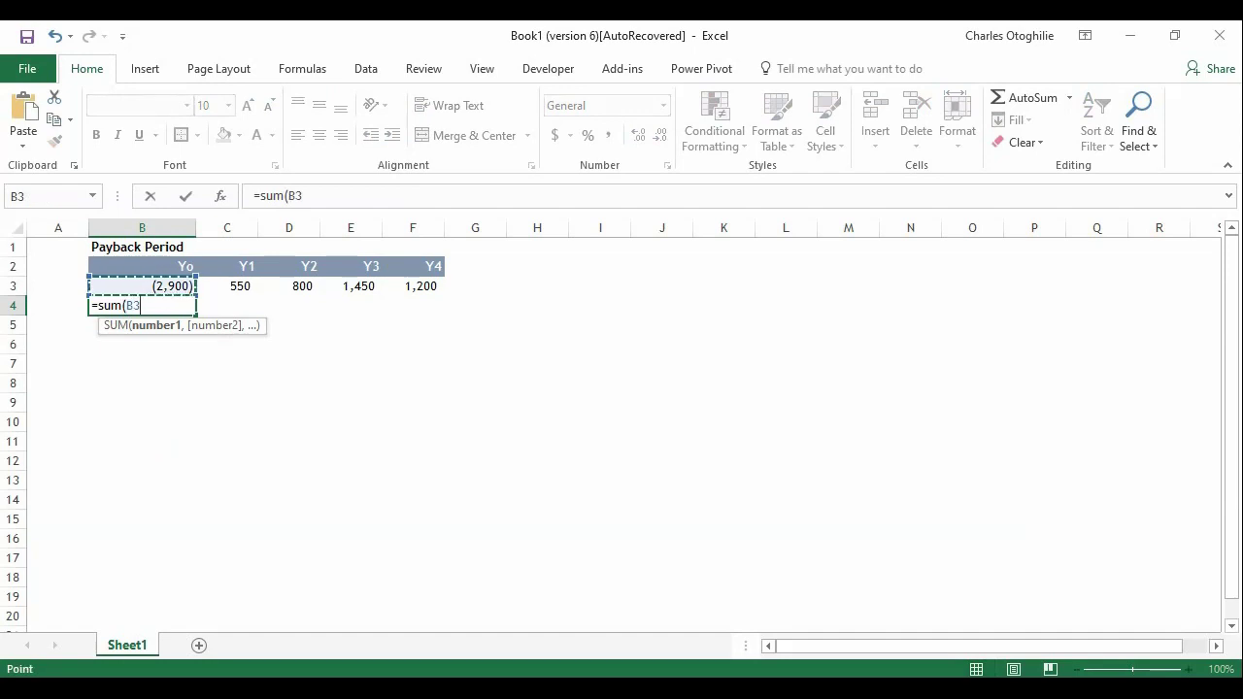
key("F8")
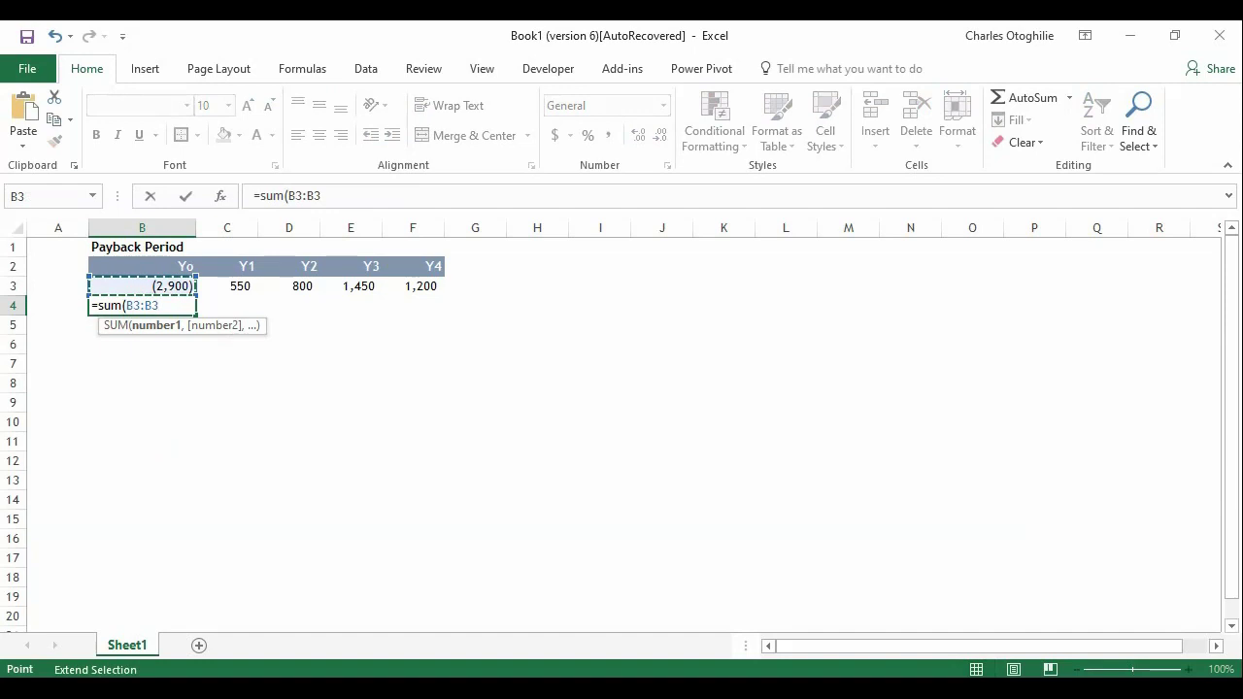
type("(")
key("BackSpace")
type(")")
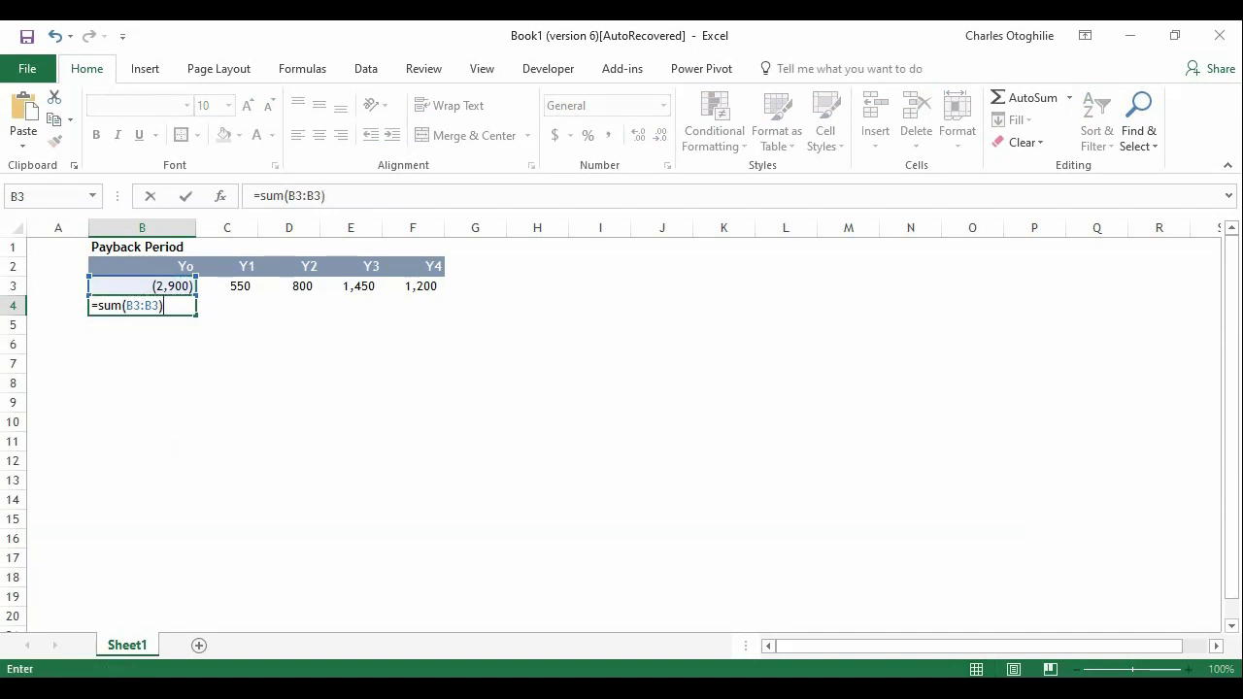
left_click(125, 304)
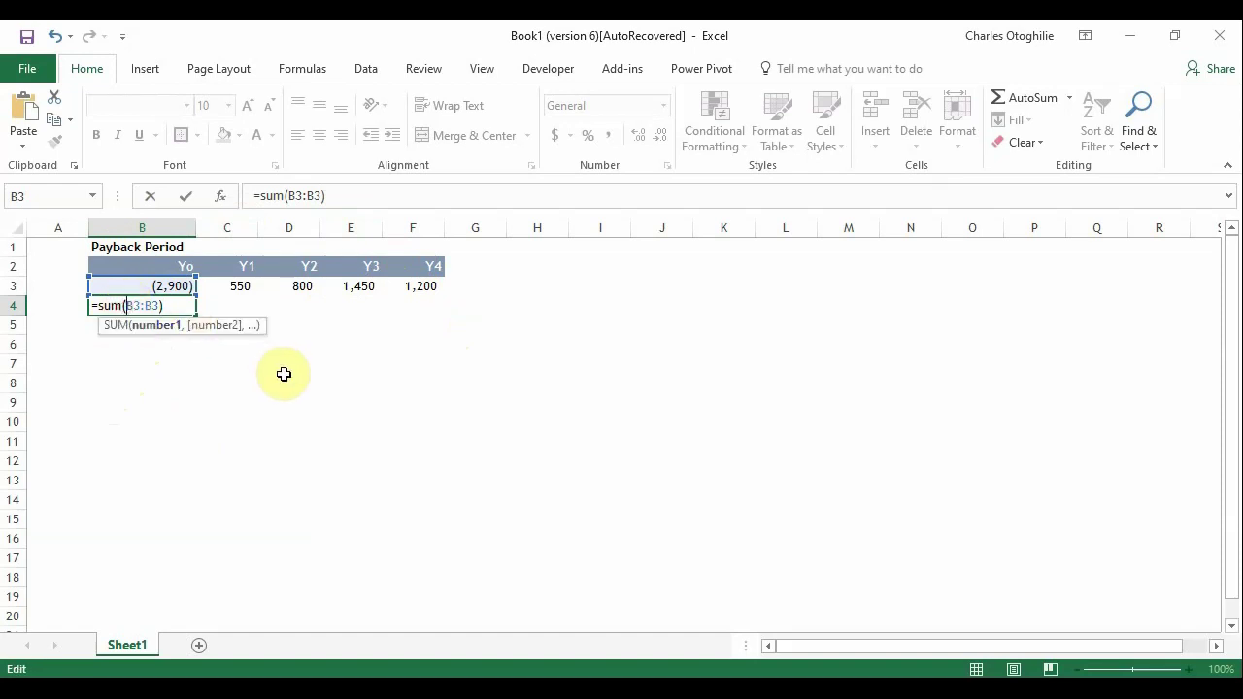
type("$")
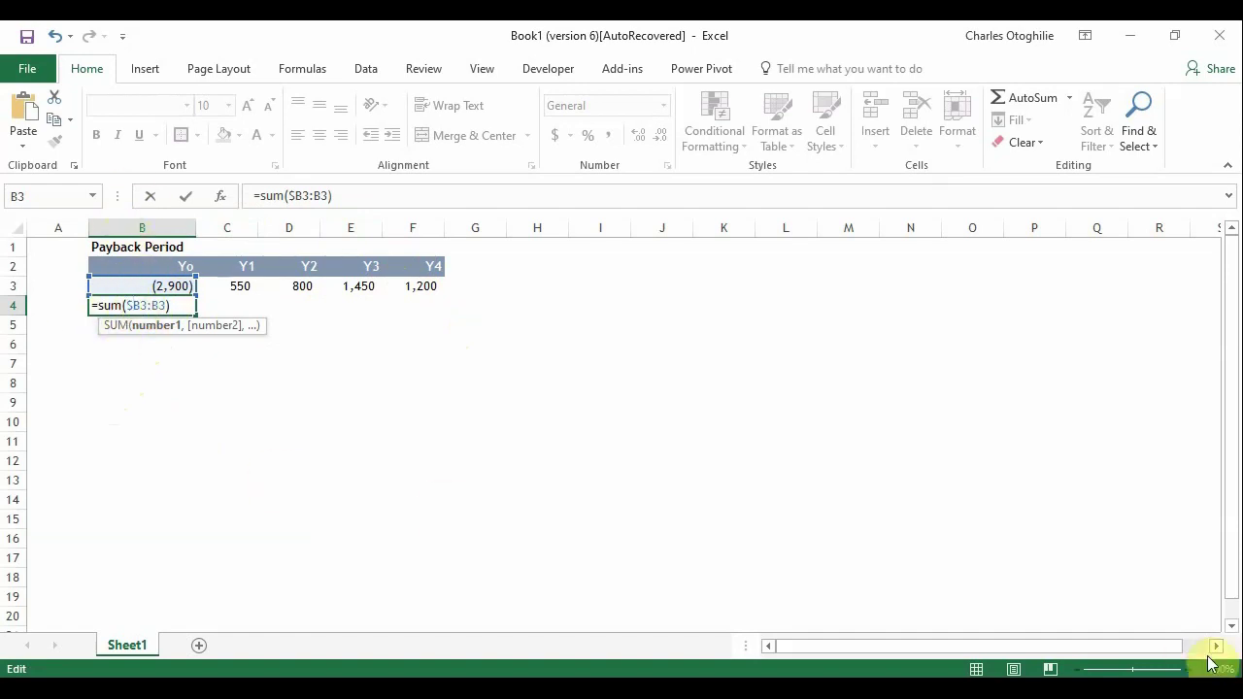
key("Return")
key("Up")
key("shift+Right")
key("shift+Right")
key("shift+Right")
key("shift+Right")
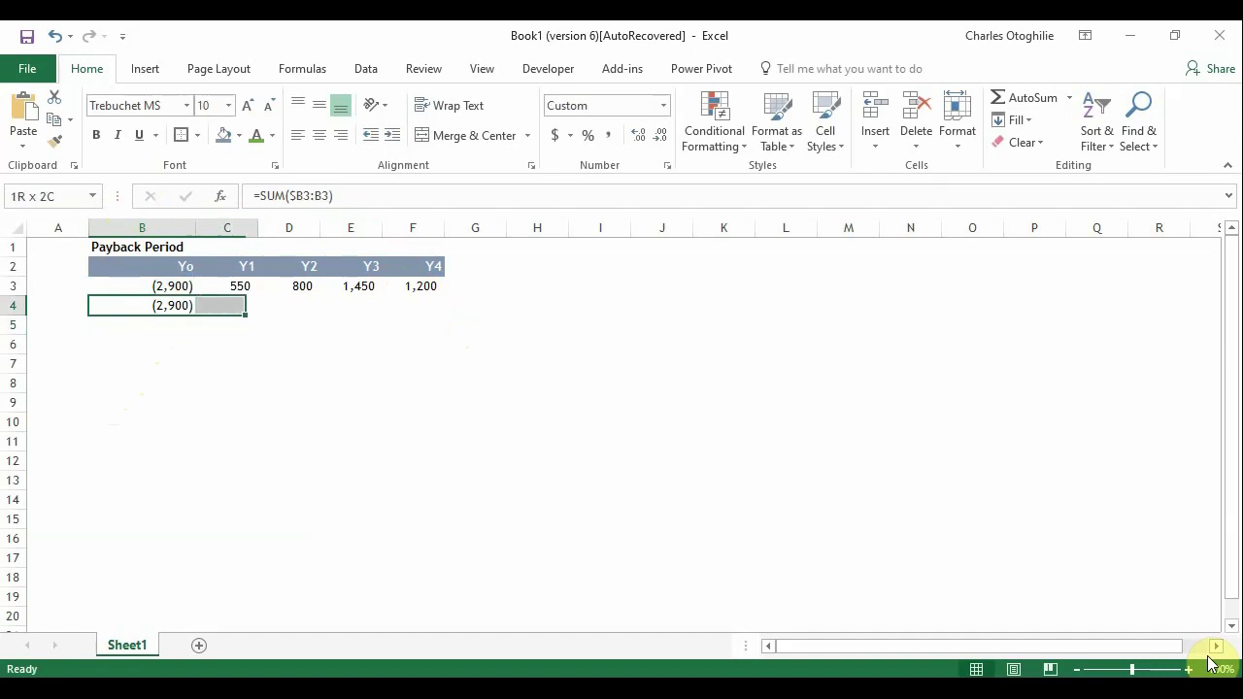
key("ctrl+r")
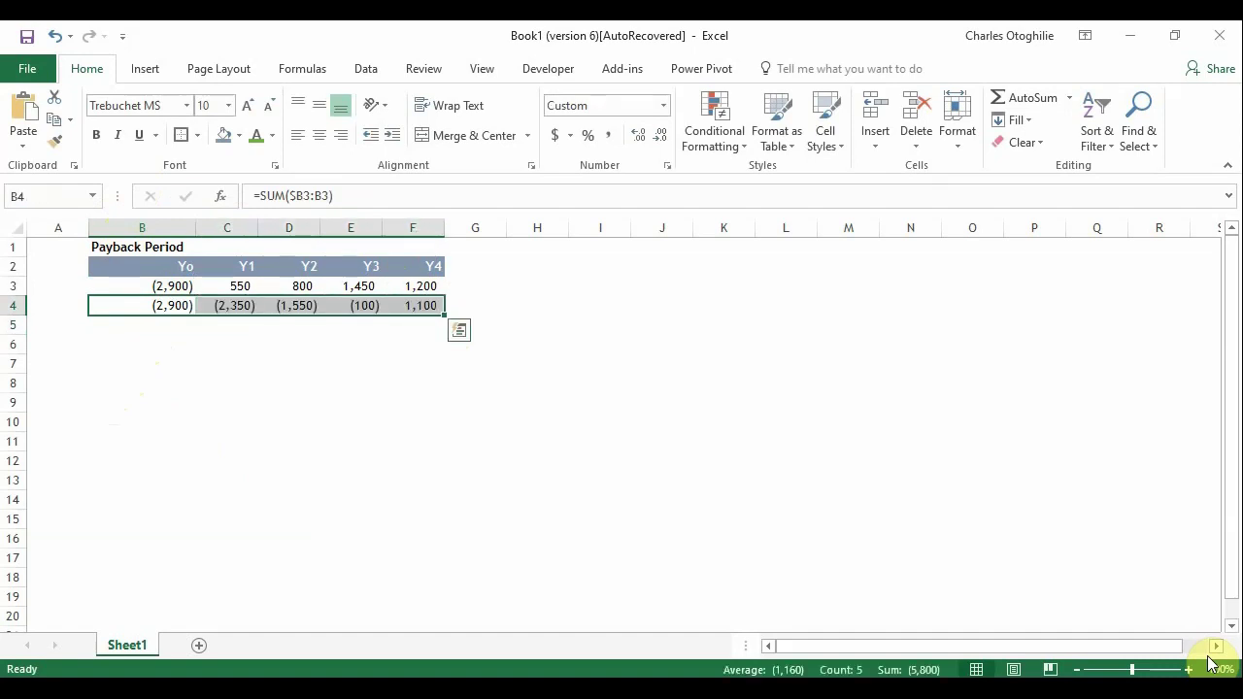
key("Left")
key("Right")
key("Right")
key("Right")
key("Right")
key("Right")
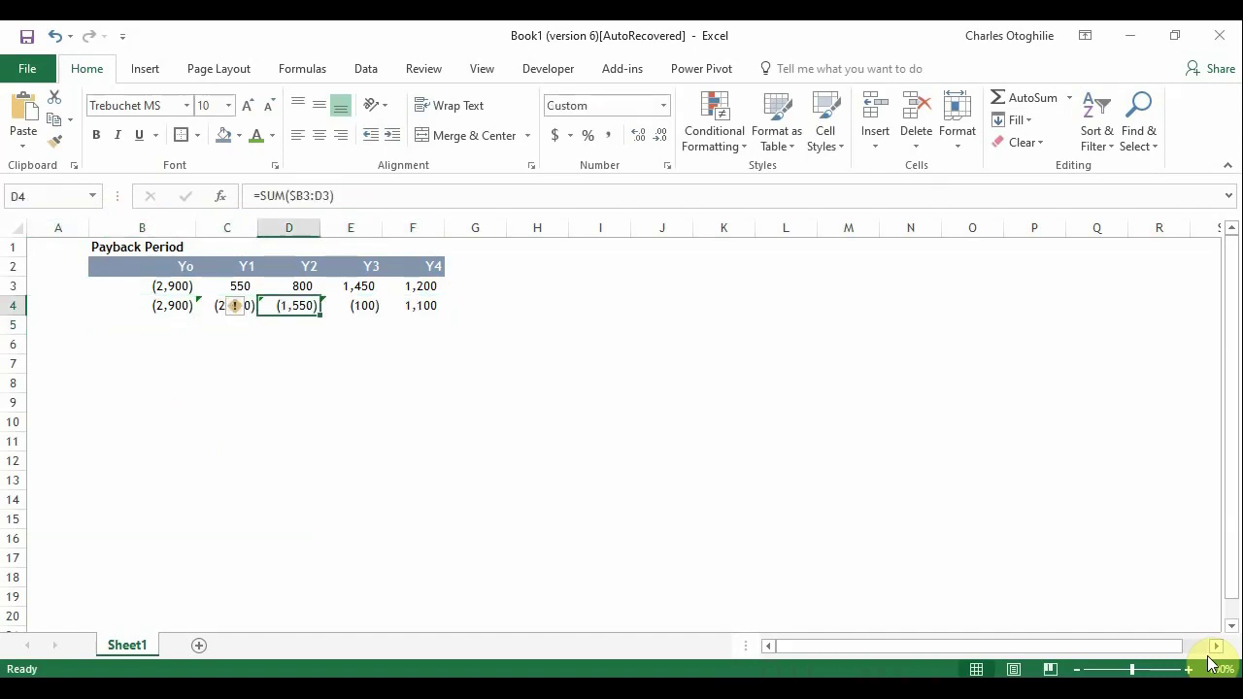
key("Down")
key("Up")
key("Up")
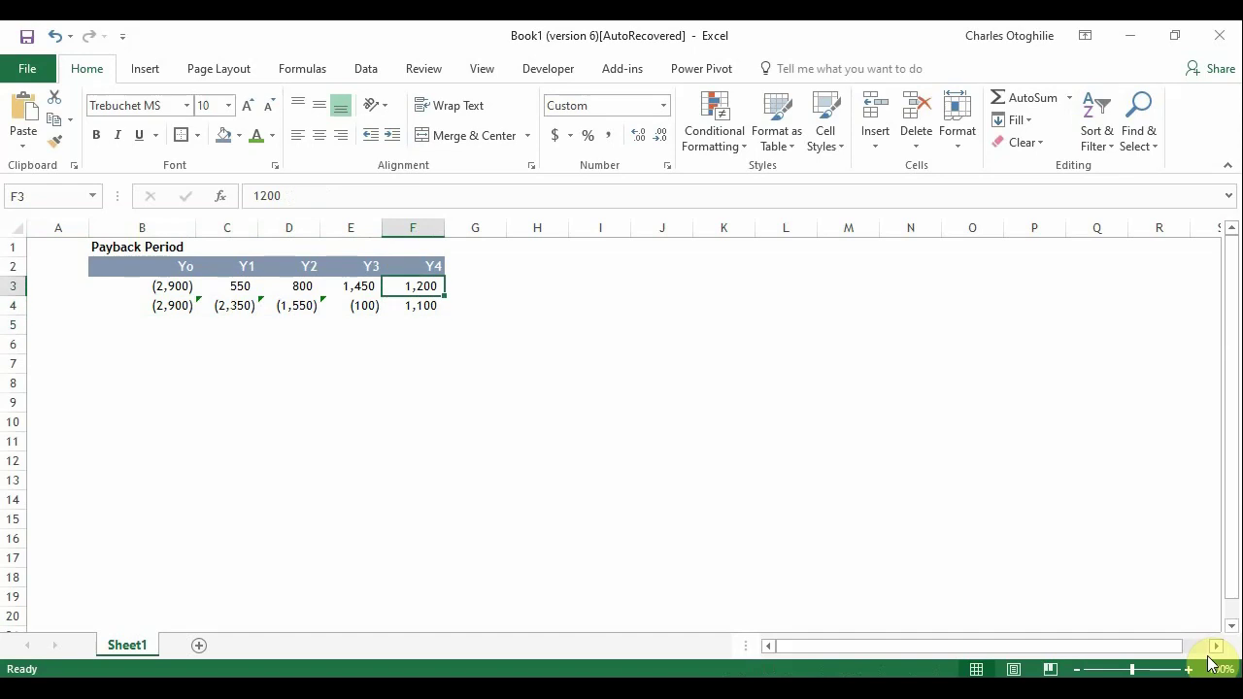
key("Down")
key("Down")
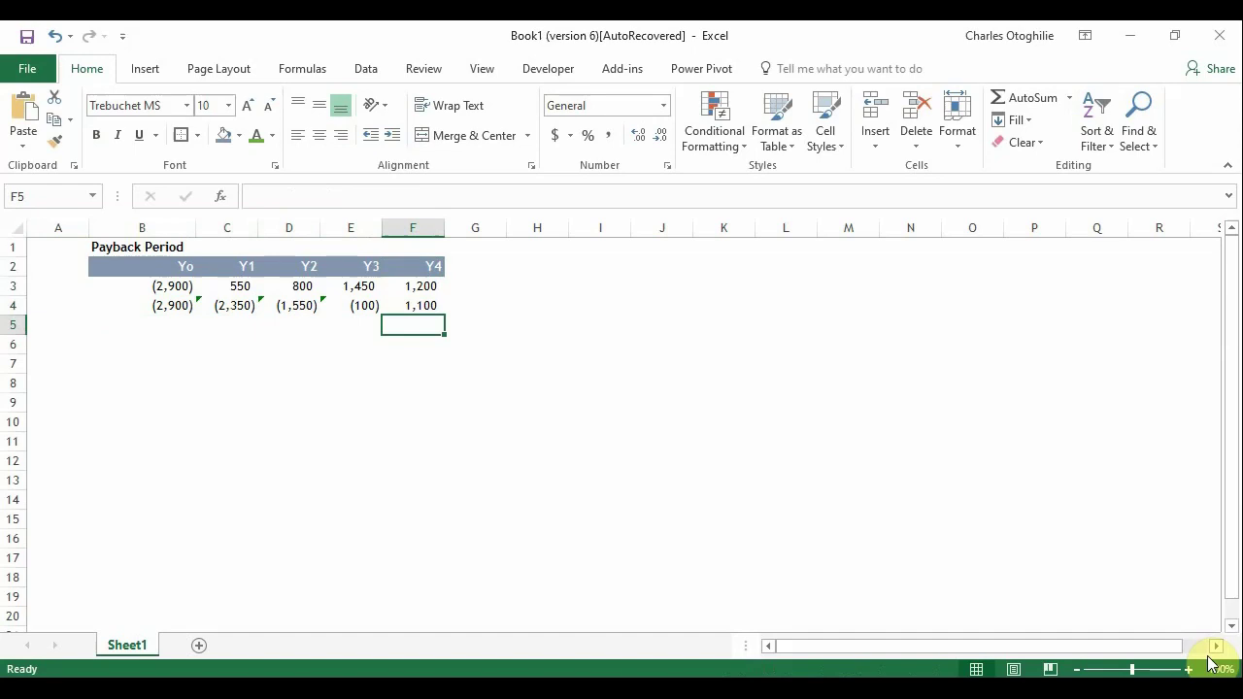
key("Up")
key("Up")
key("Up")
key("Down")
key("Down")
key("Down")
key("Up")
key("Up")
key("Up")
key("Down")
key("Down")
key("Down")
key("Left")
key("Left")
key("Left")
key("Left")
key("Up")
key("Up")
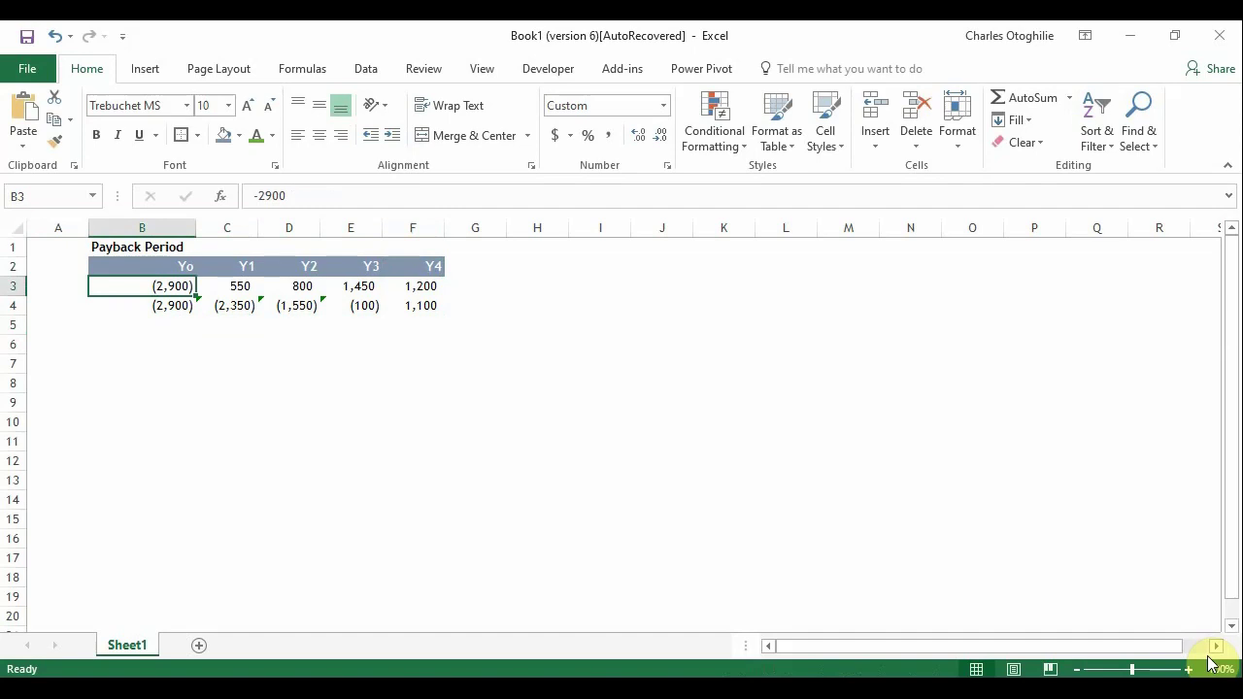
key("Down")
key("Down")
key("Right")
key("Right")
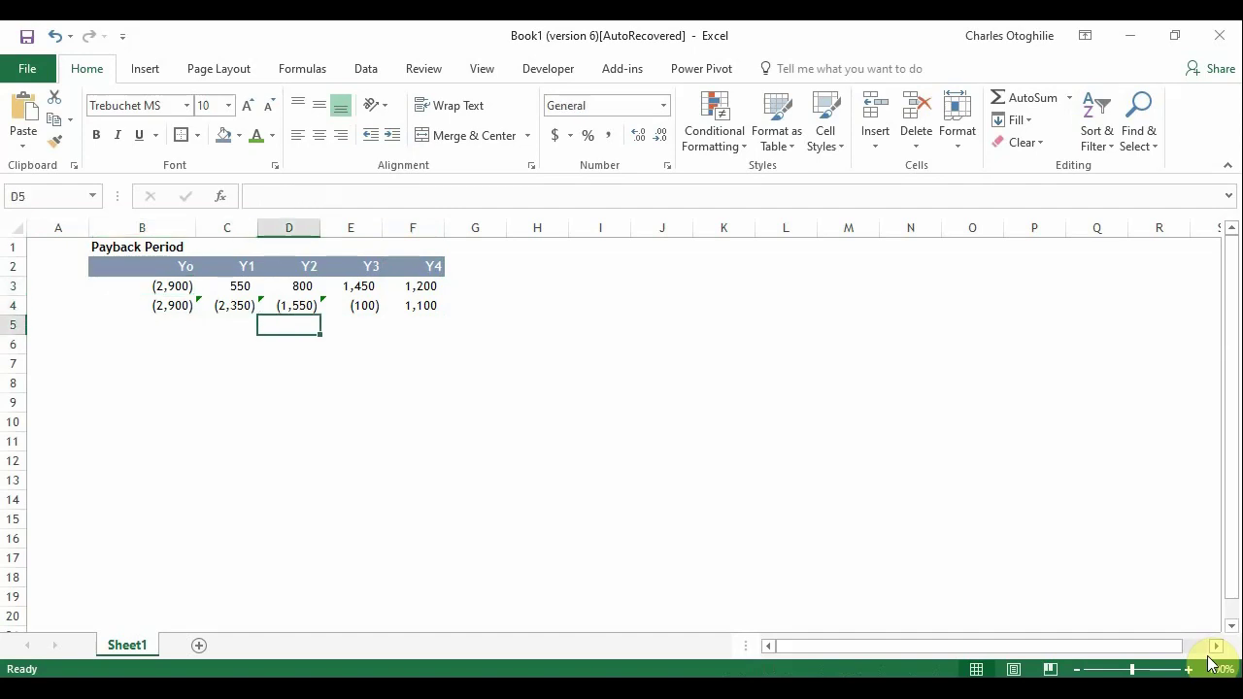
key("Up")
key("Right")
key("Right")
key("Left")
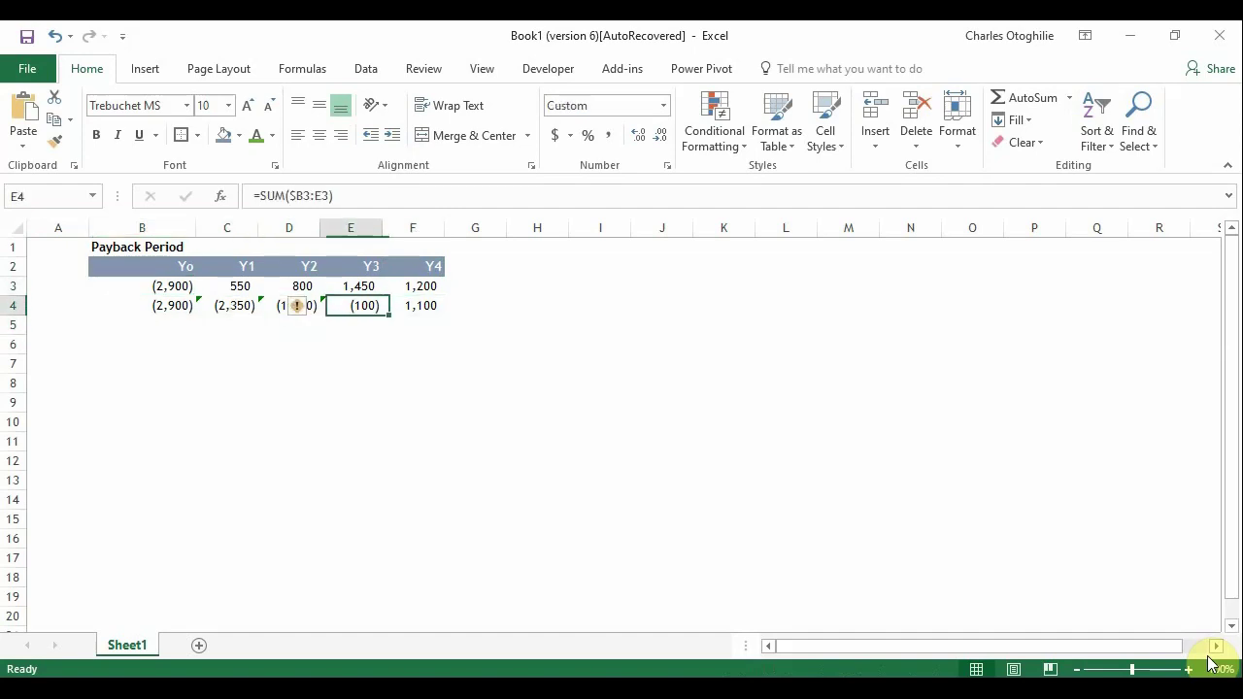
key("Left")
key("Left")
key("Left")
key("shift+Right")
key("shift+Right")
key("shift+Right")
key("shift+Right")
key("shift+Right")
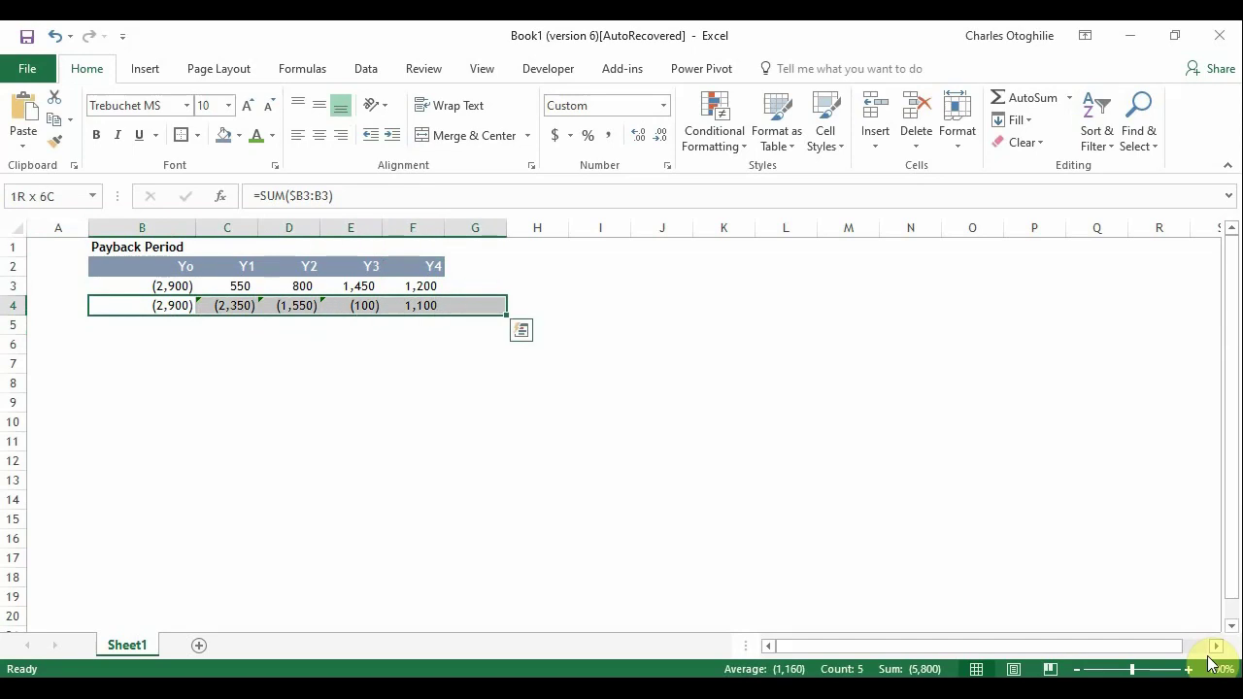
key("shift+Left")
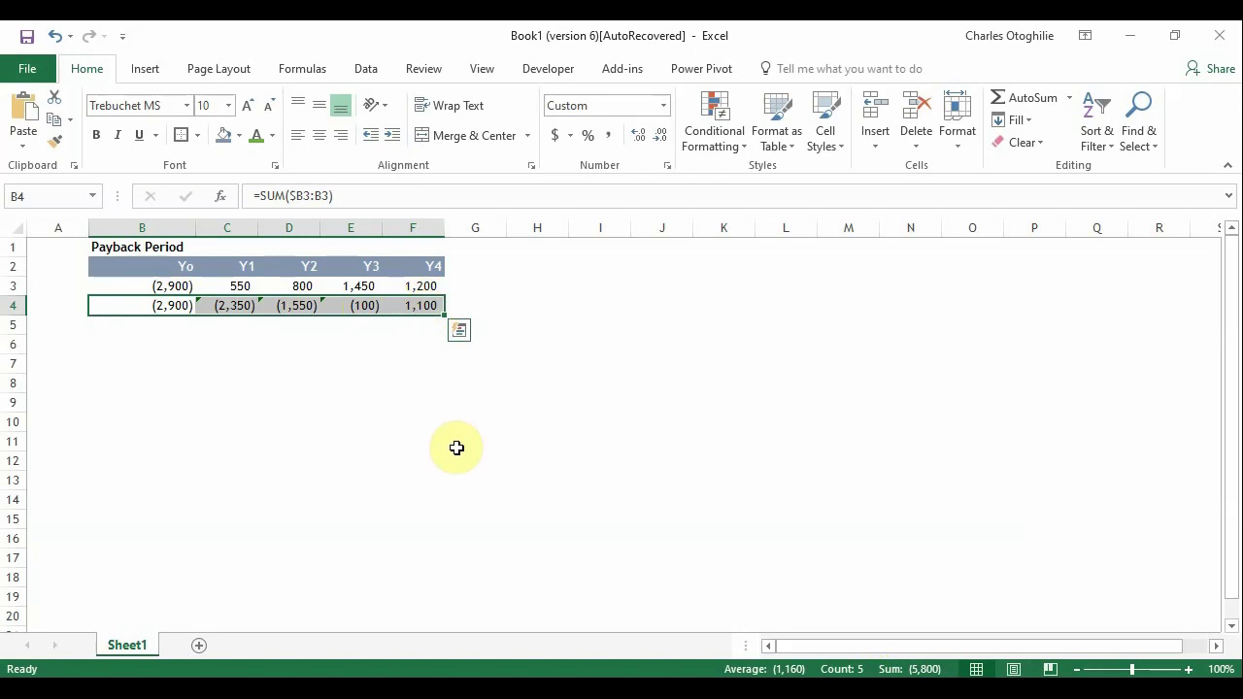
key("Down")
key("Down")
key("Down")
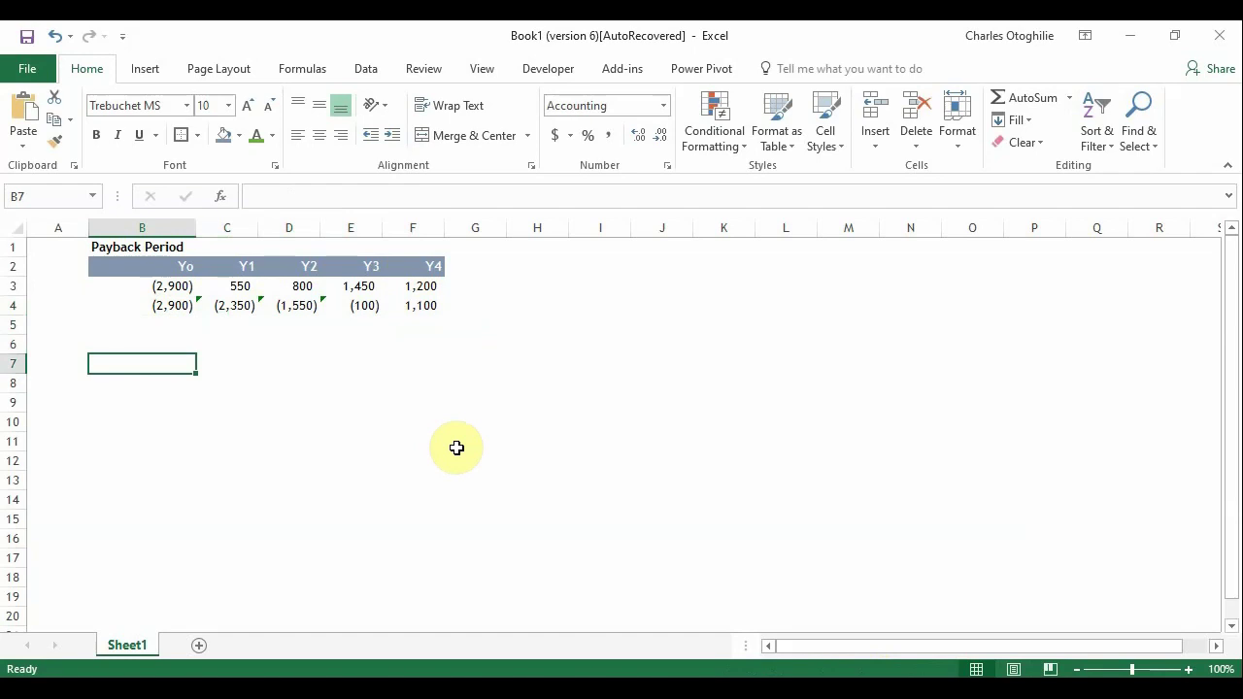
key("Up")
key("Up")
key("Down")
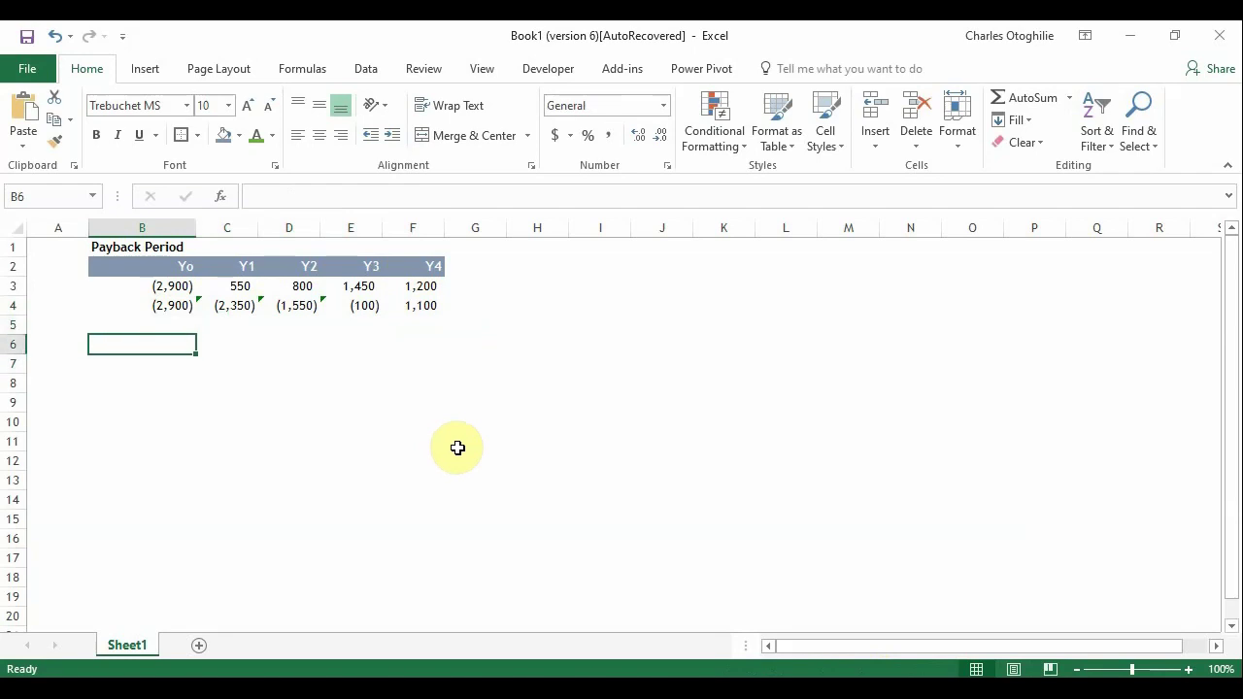
key("Up")
key("Down")
key("Up")
key("Up")
key("Down")
key("Down")
key("Up")
key("Up")
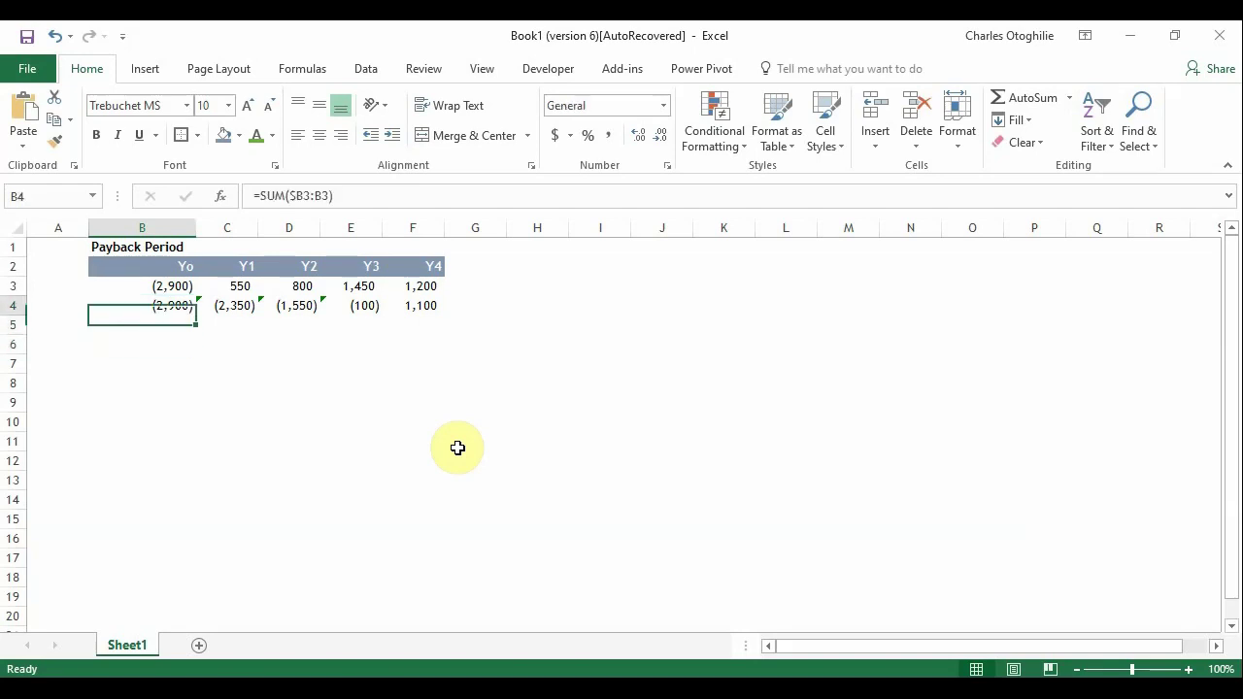
key("Right")
key("Right")
key("Right")
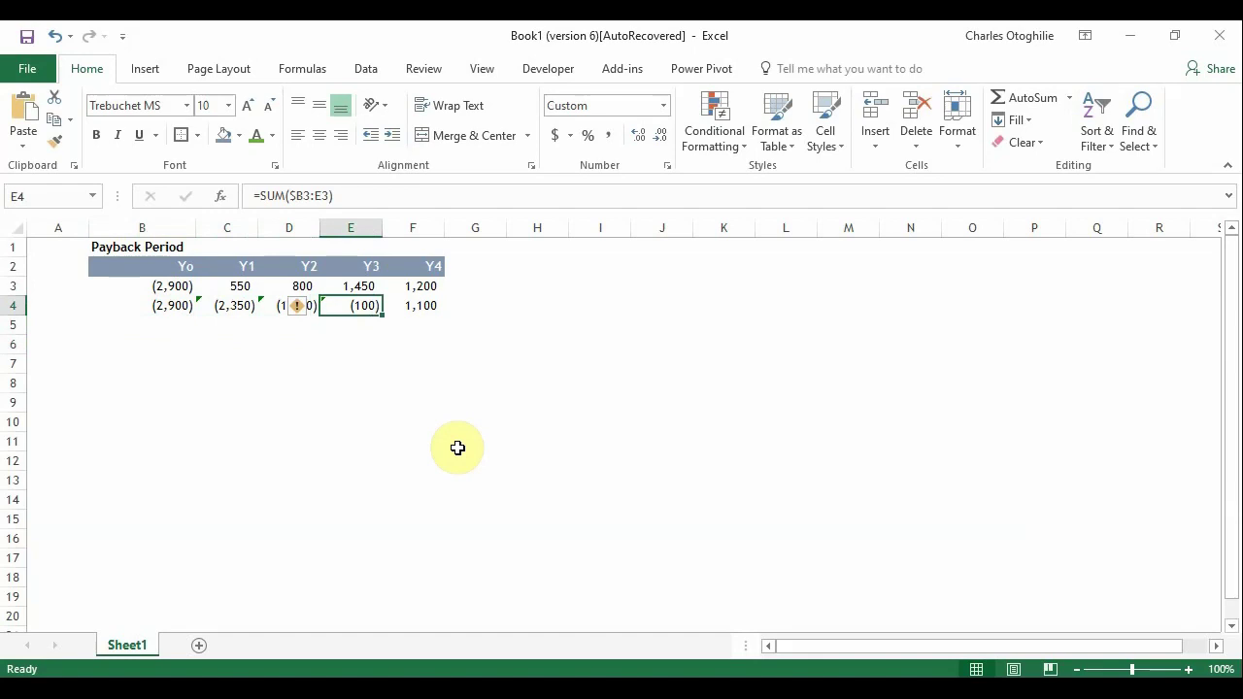
key("Left")
key("Left")
key("Left")
key("shift+Right")
key("shift+Right")
key("shift+Right")
key("shift+Right")
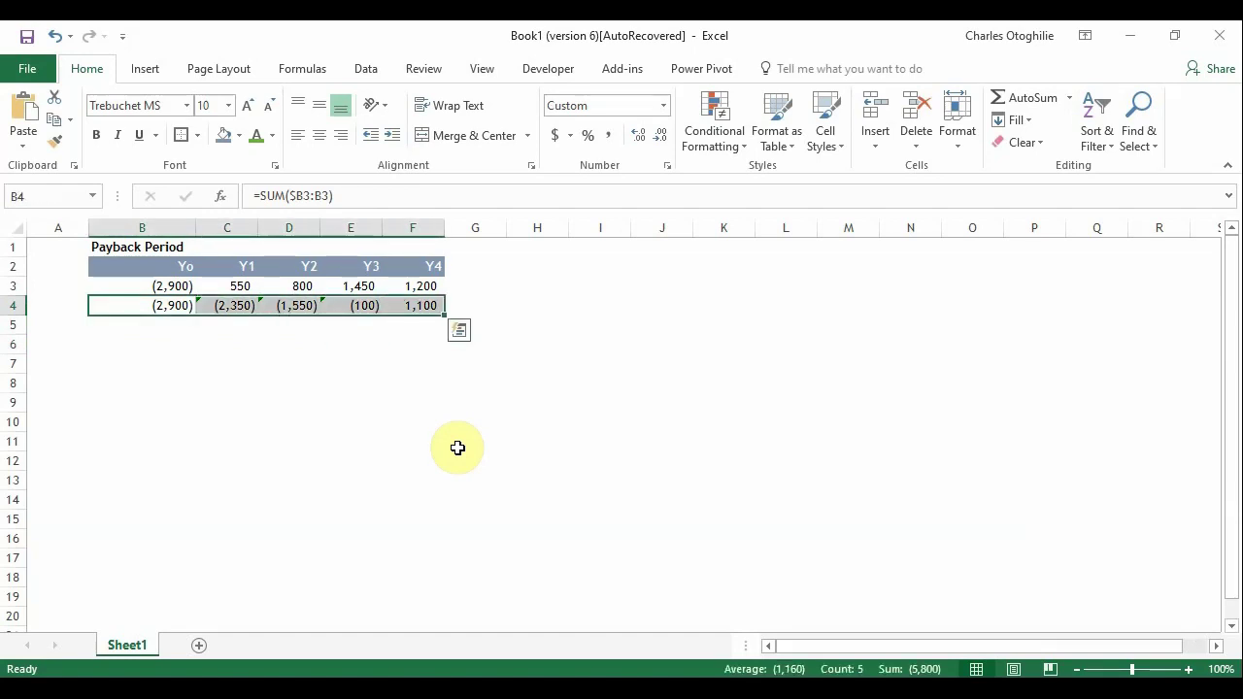
key("Down")
key("Down")
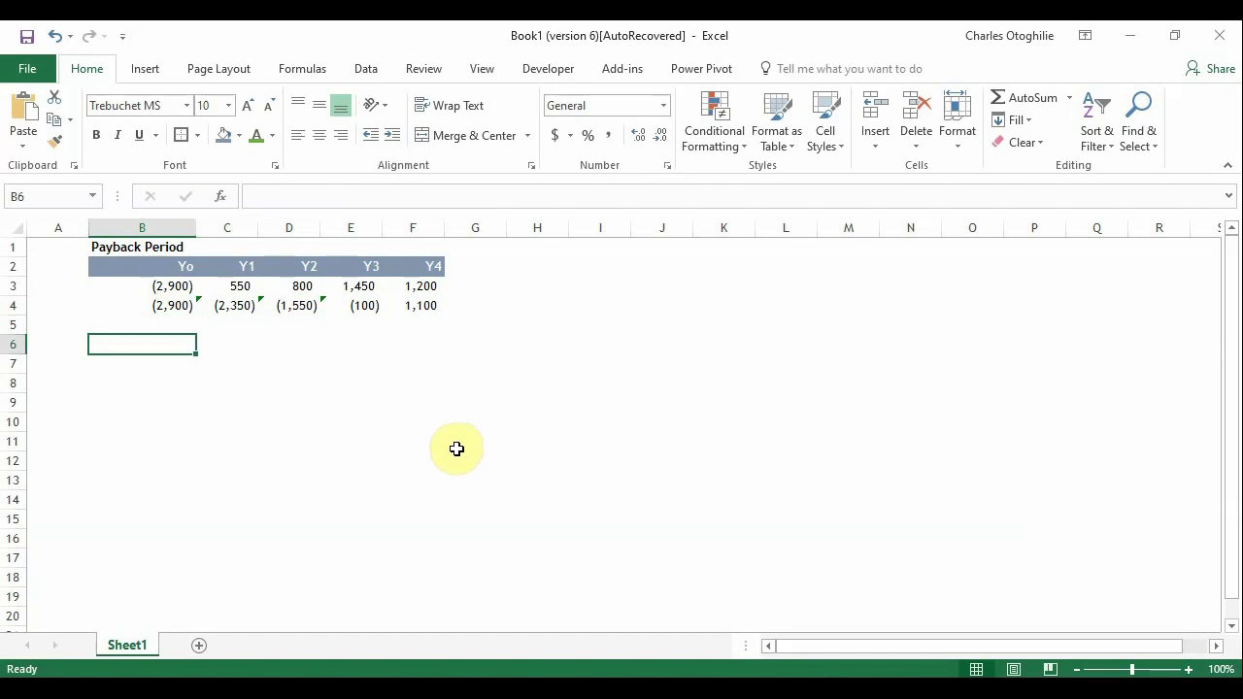
- Enter =MAXIFS(B4:F4,B4:F4,"<0") in B6, returning -100 as the last negative cumulative flow
type("=")
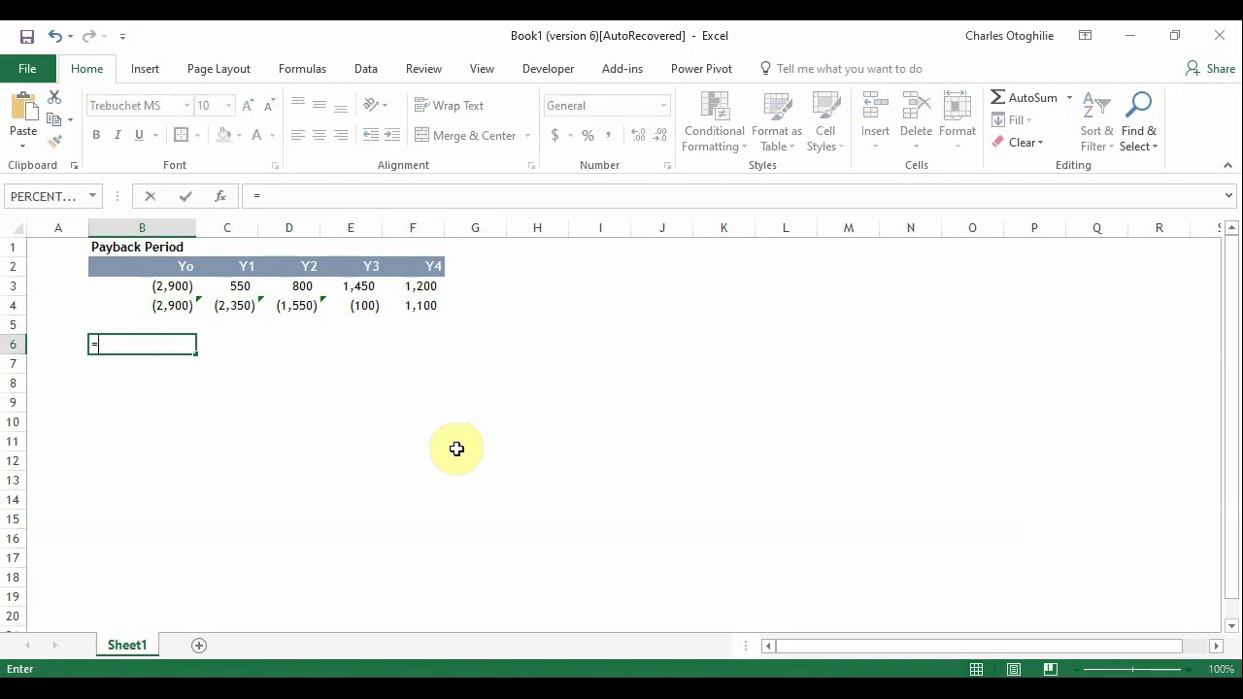
type("Max")
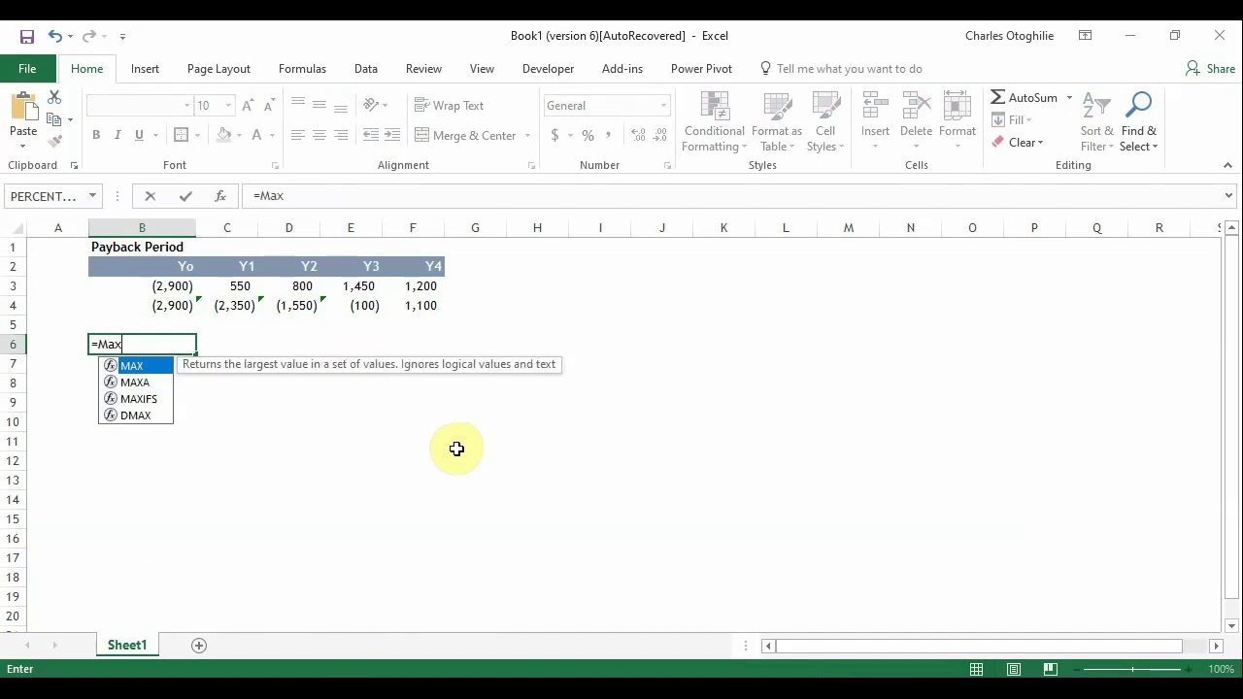
type("ifs")
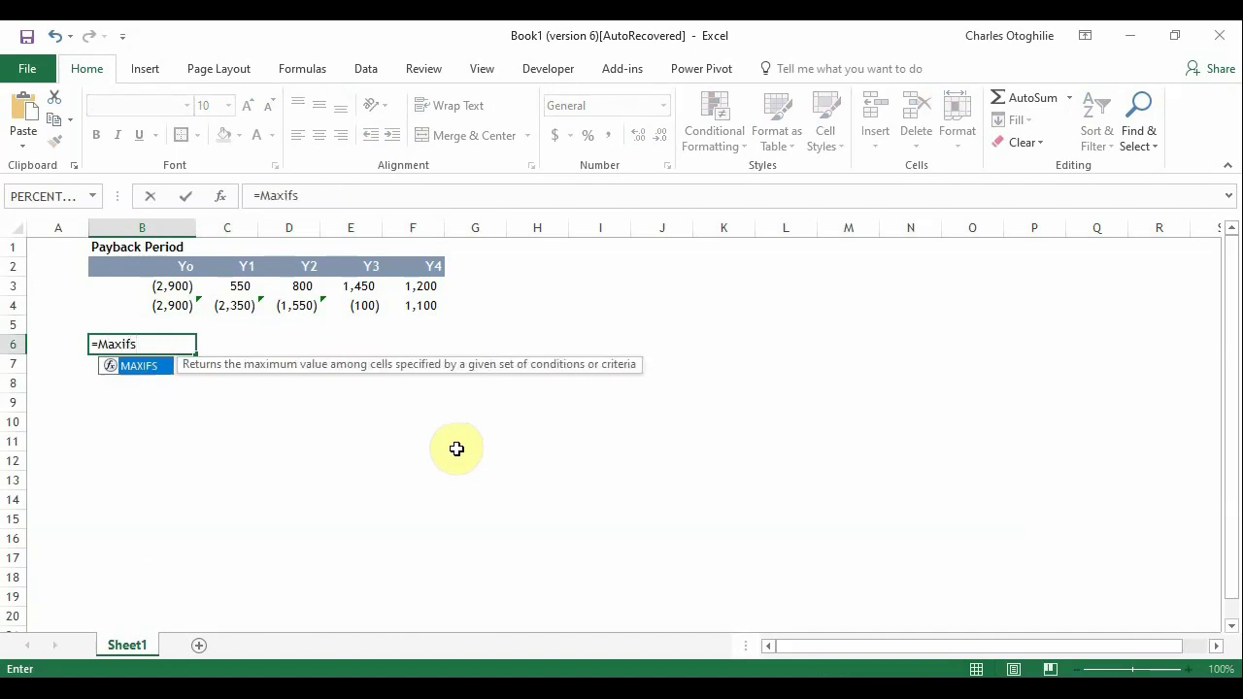
type("(")
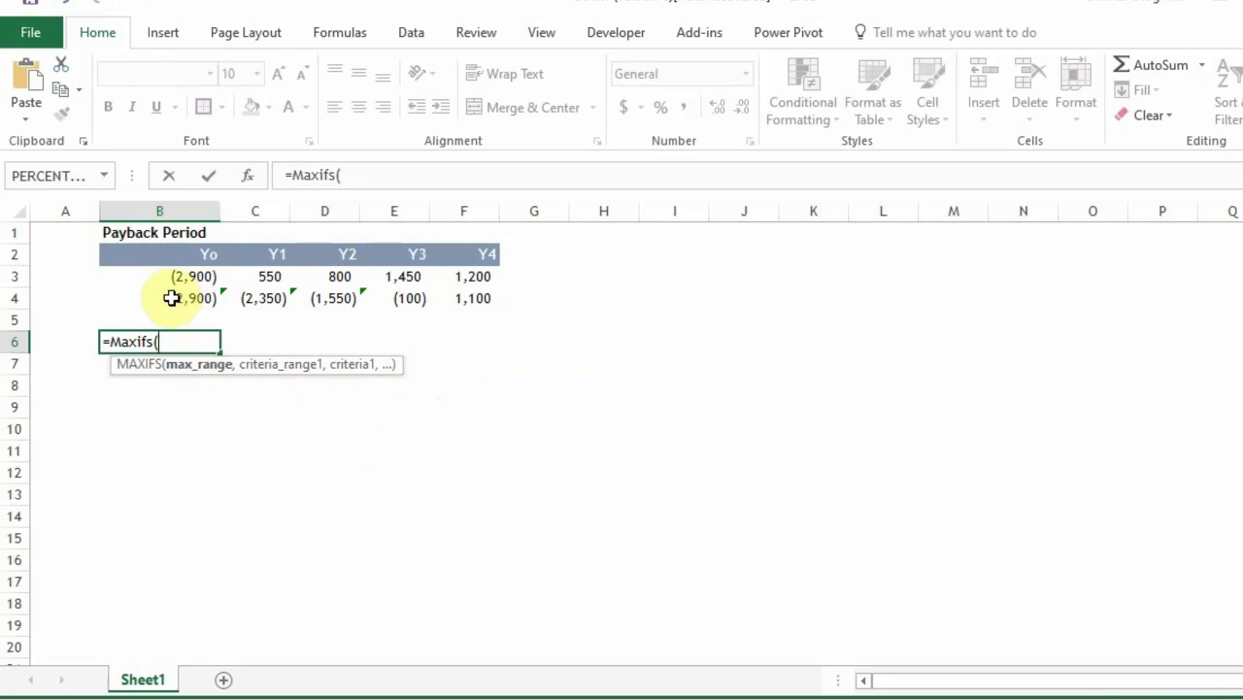
left_click_drag(171, 298, 467, 308)
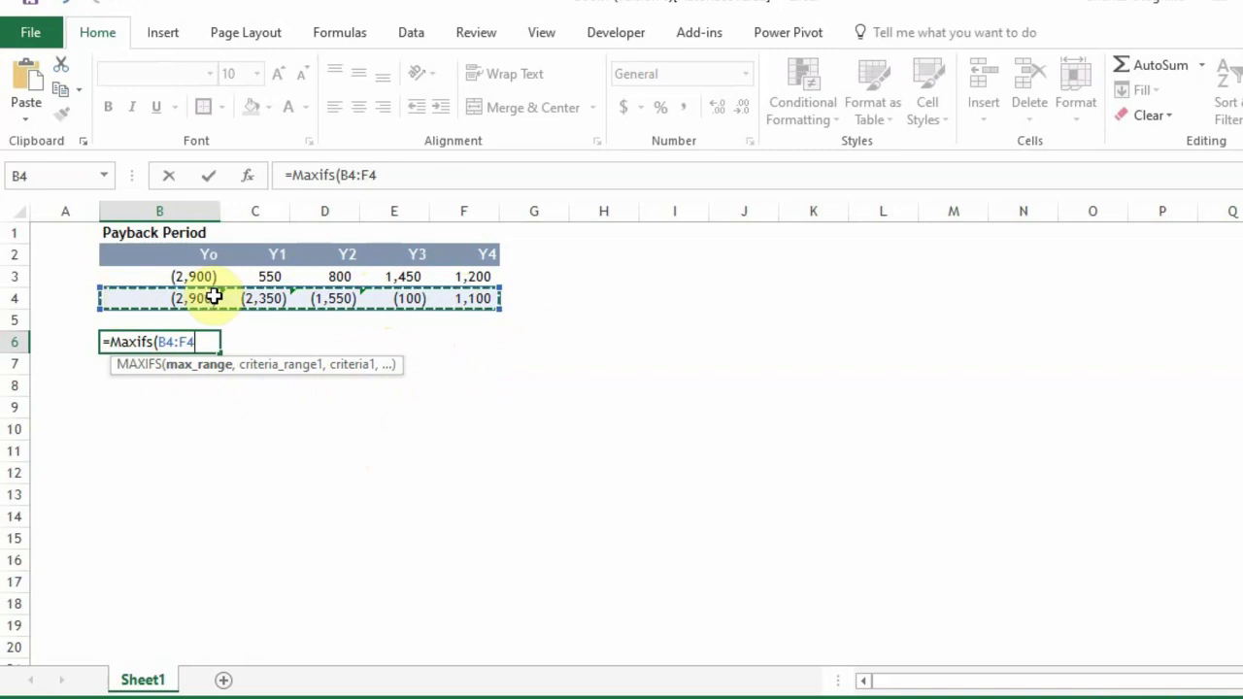
left_click_drag(214, 297, 490, 297)
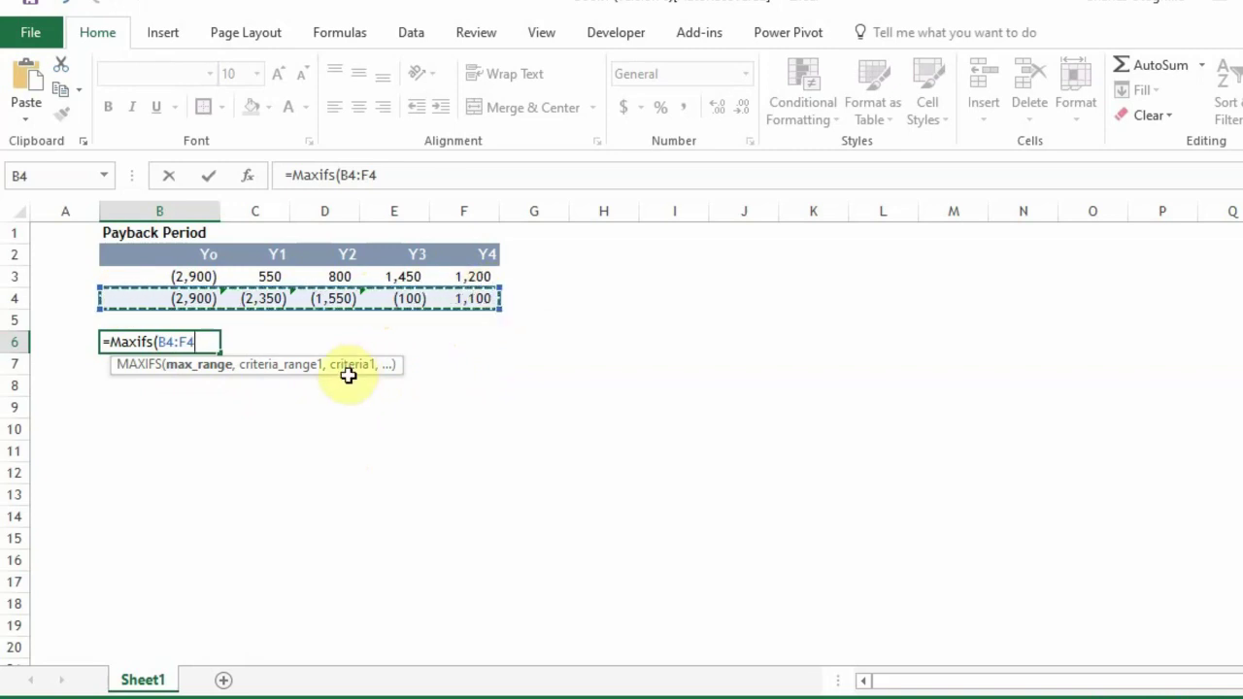
type(",")
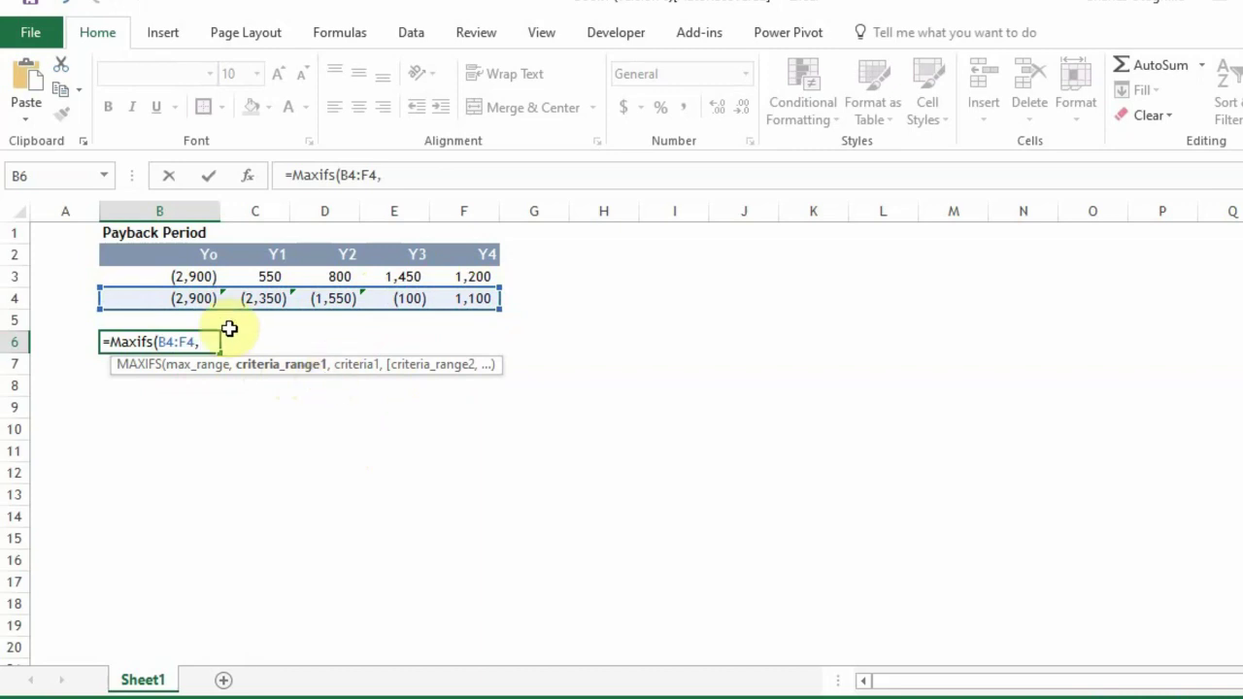
left_click(152, 298)
left_click_drag(152, 298, 487, 298)
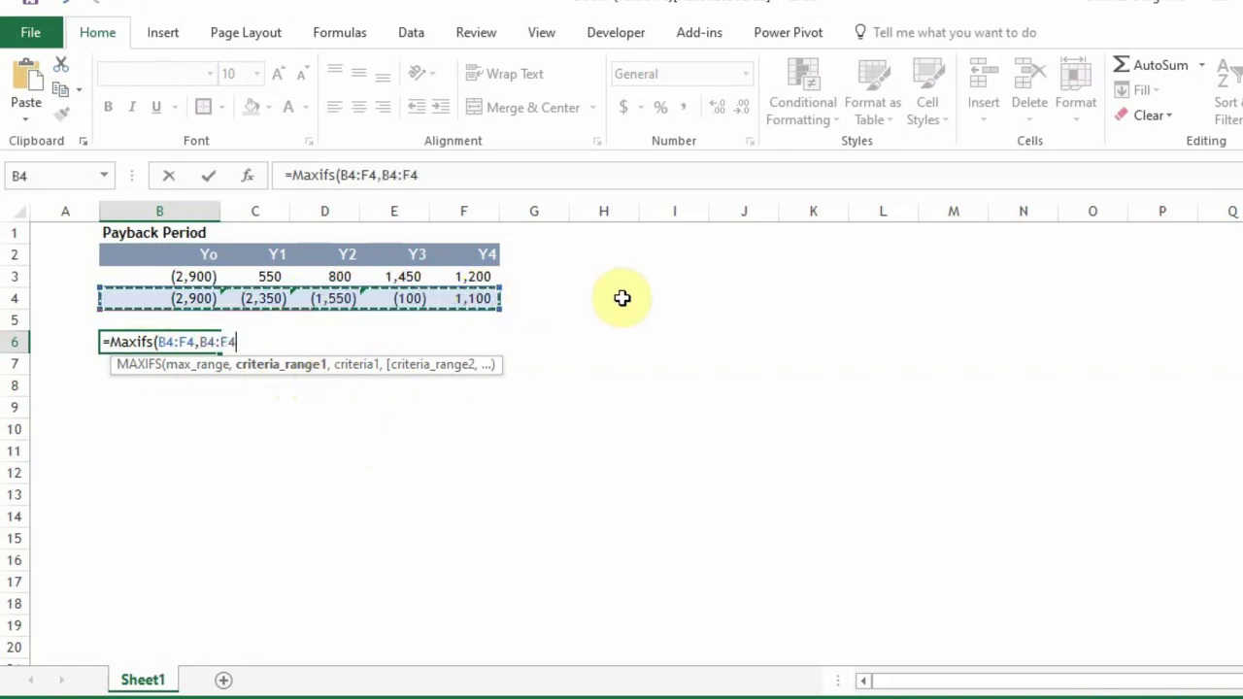
type(",")
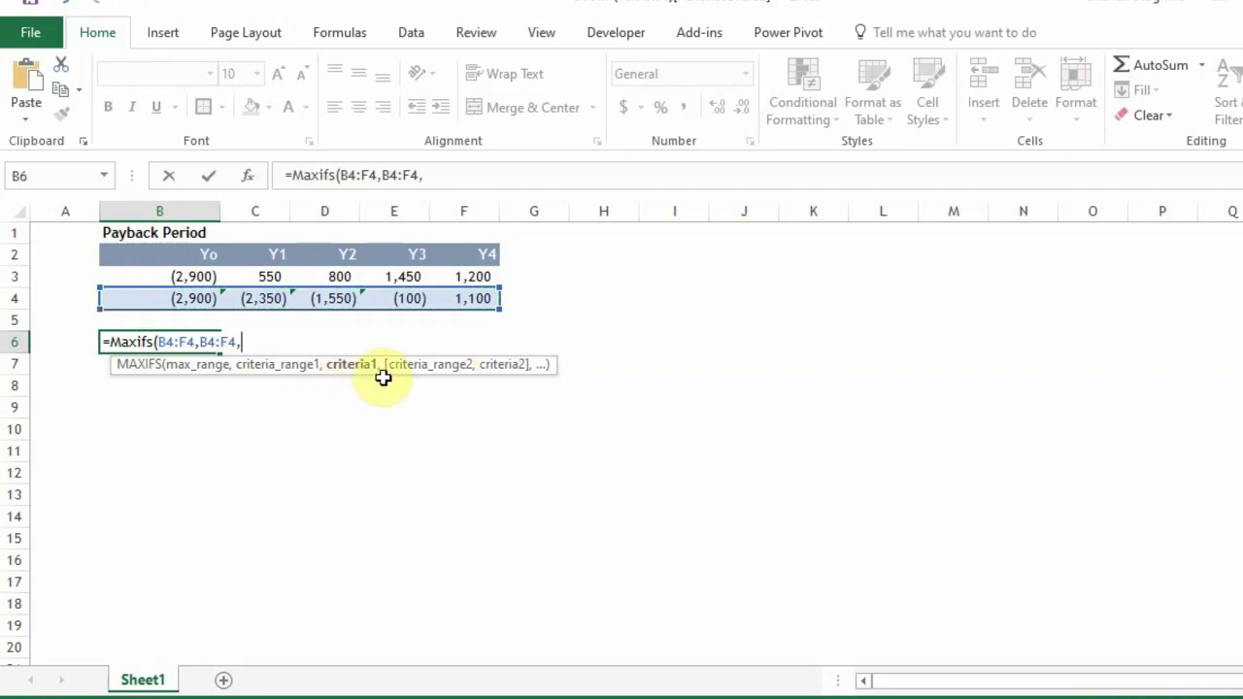
type("\"<0")
type("\"")
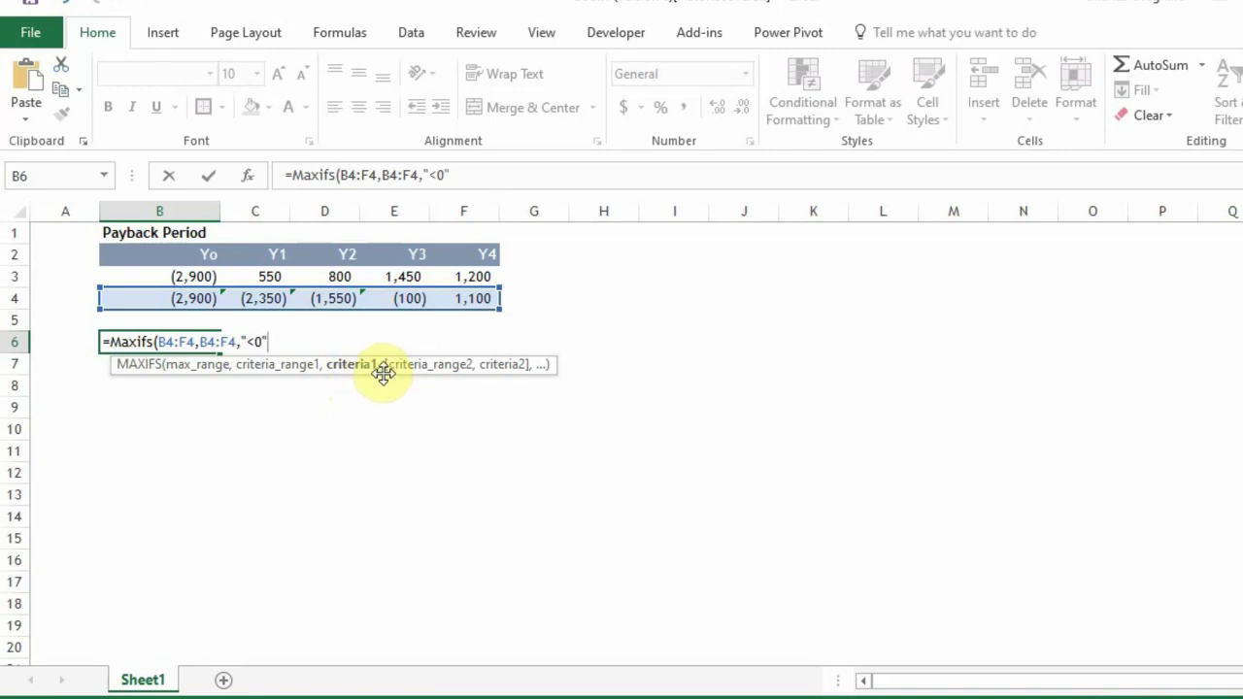
key("Return")
key("Up")
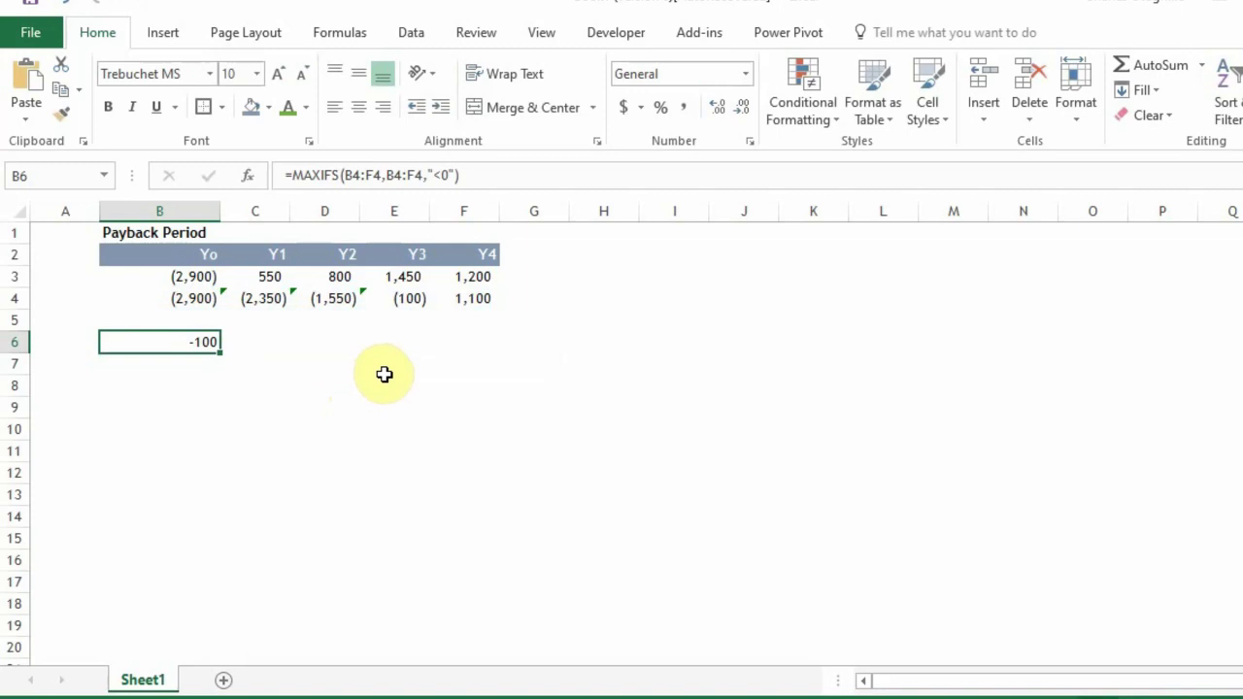
key("Right")
key("Right")
key("Right")
key("Right")
key("Left")
key("Up")
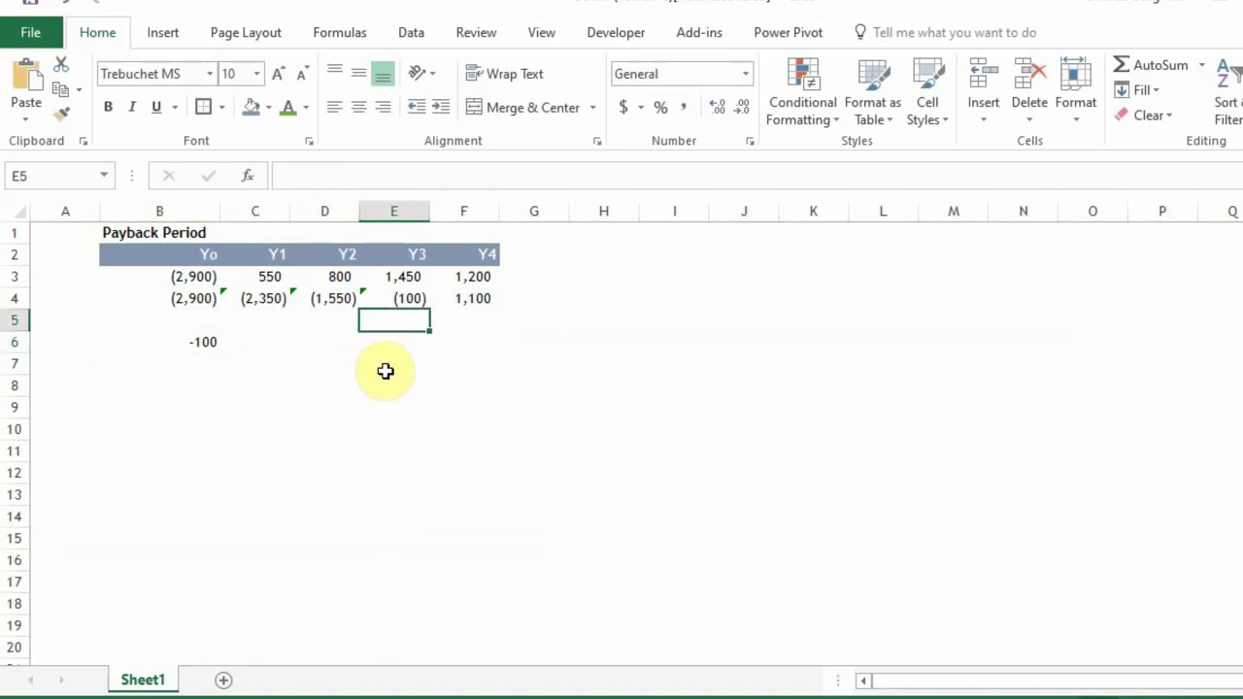
key("Up")
key("Down")
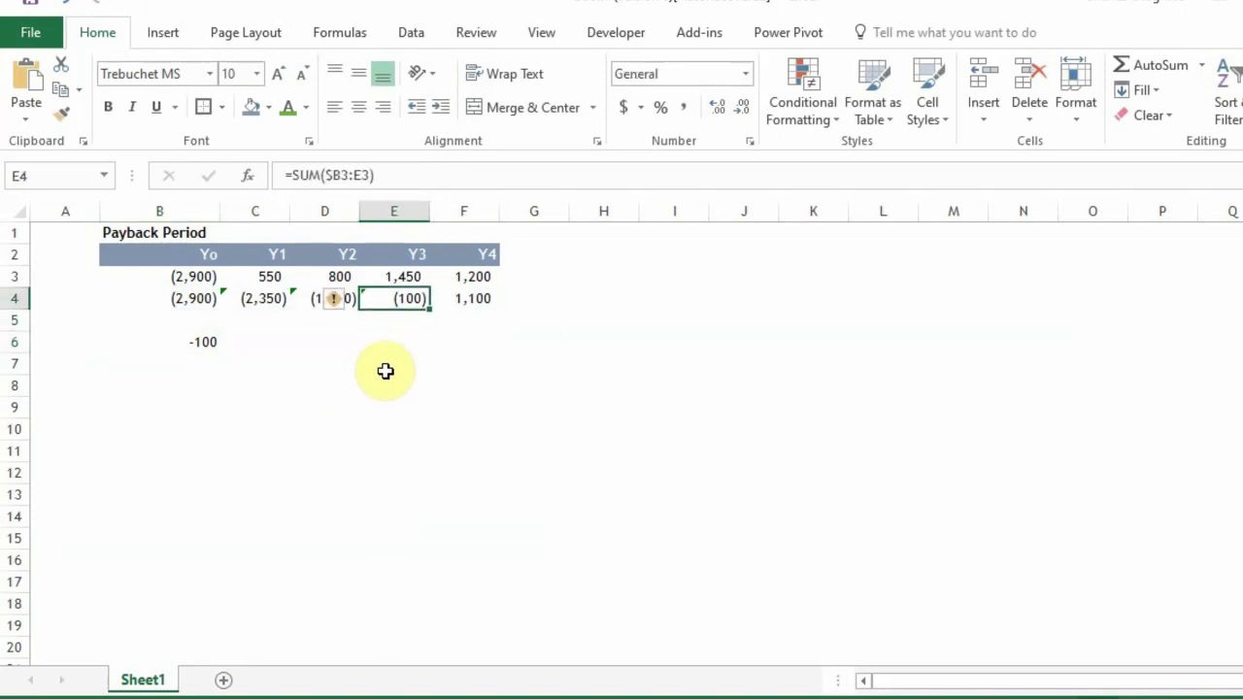
key("Up")
key("Down")
key("Up")
key("Down")
key("Down")
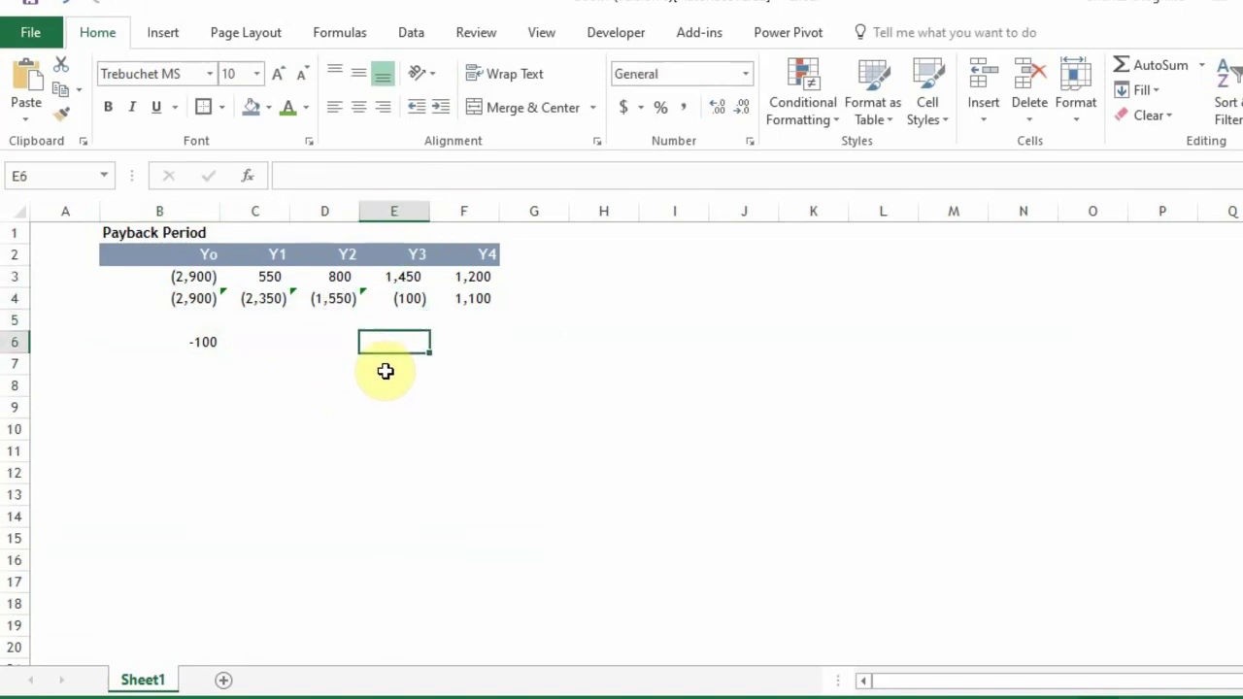
key("Left")
key("Left")
key("Left")
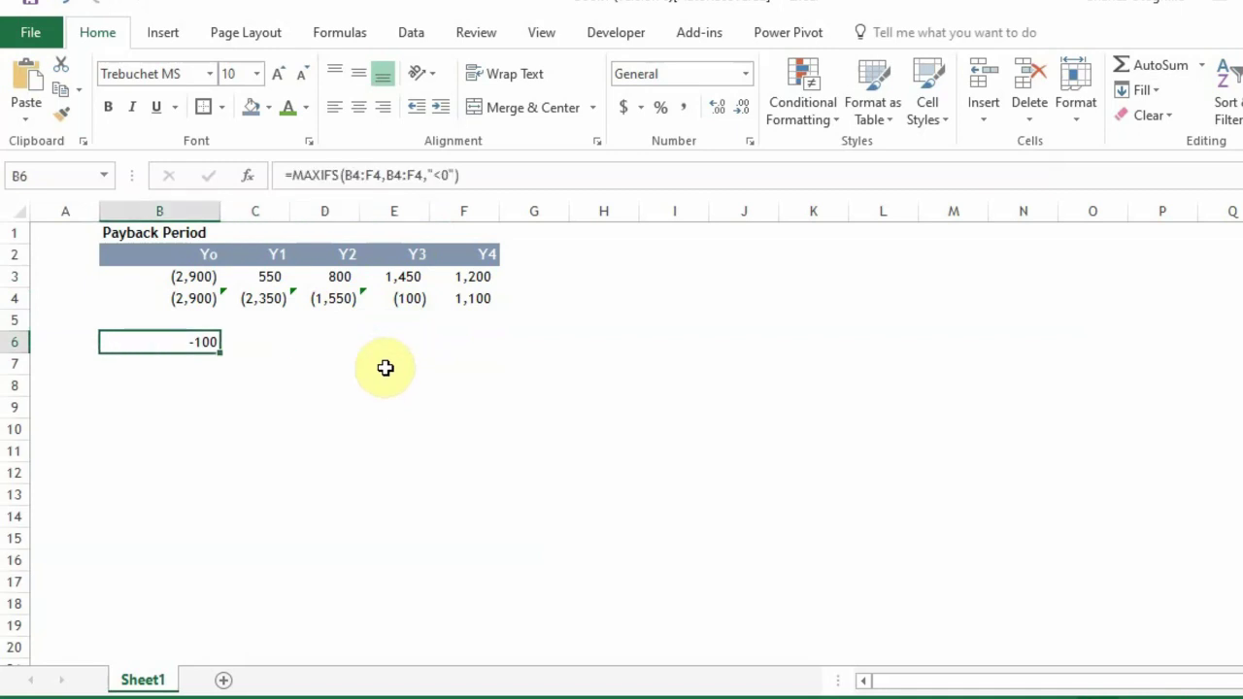
key("Right")
key("Right")
key("Right")
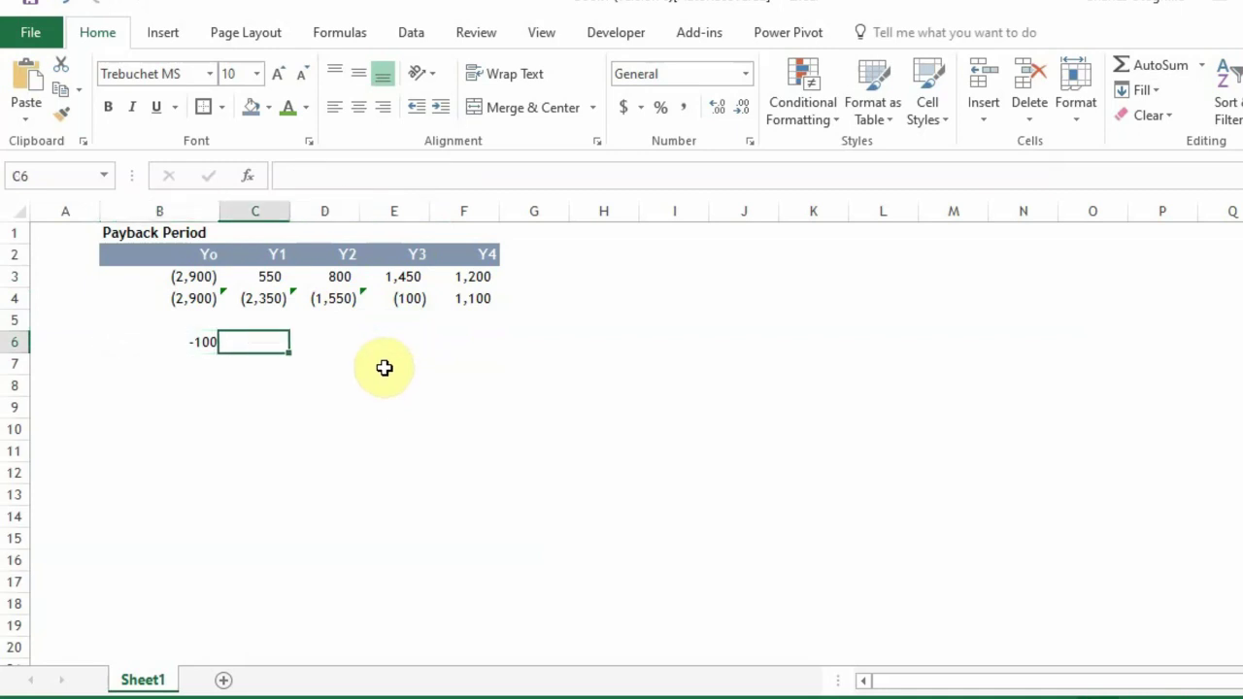
key("Left")
key("Left")
key("Left")
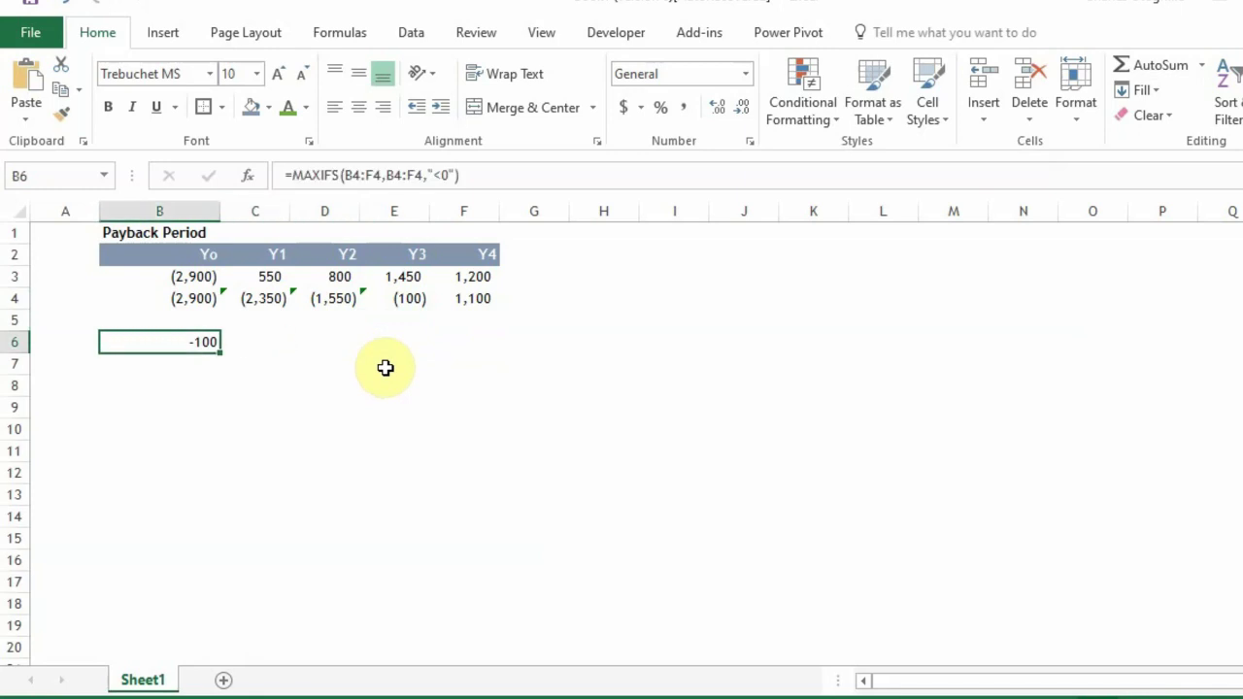
- Wrap B6's MAXIFS in MATCH, using lookup array B4:F4 and match type 0
left_click(366, 175)
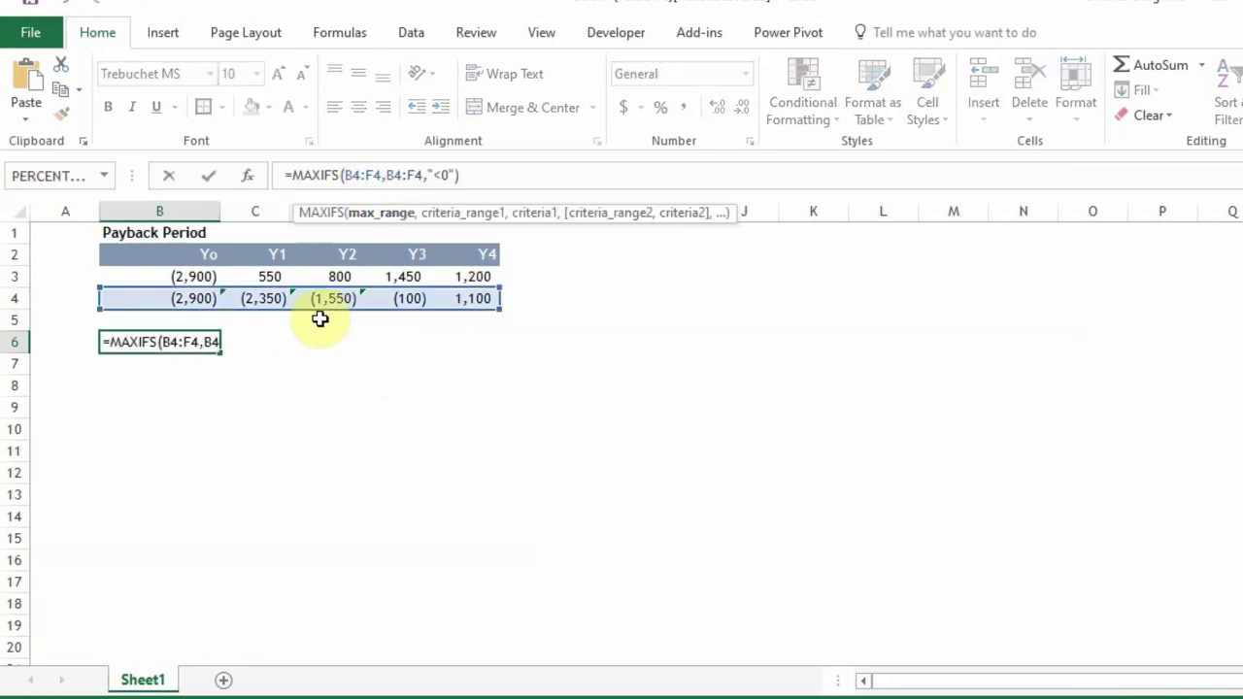
left_click(293, 175)
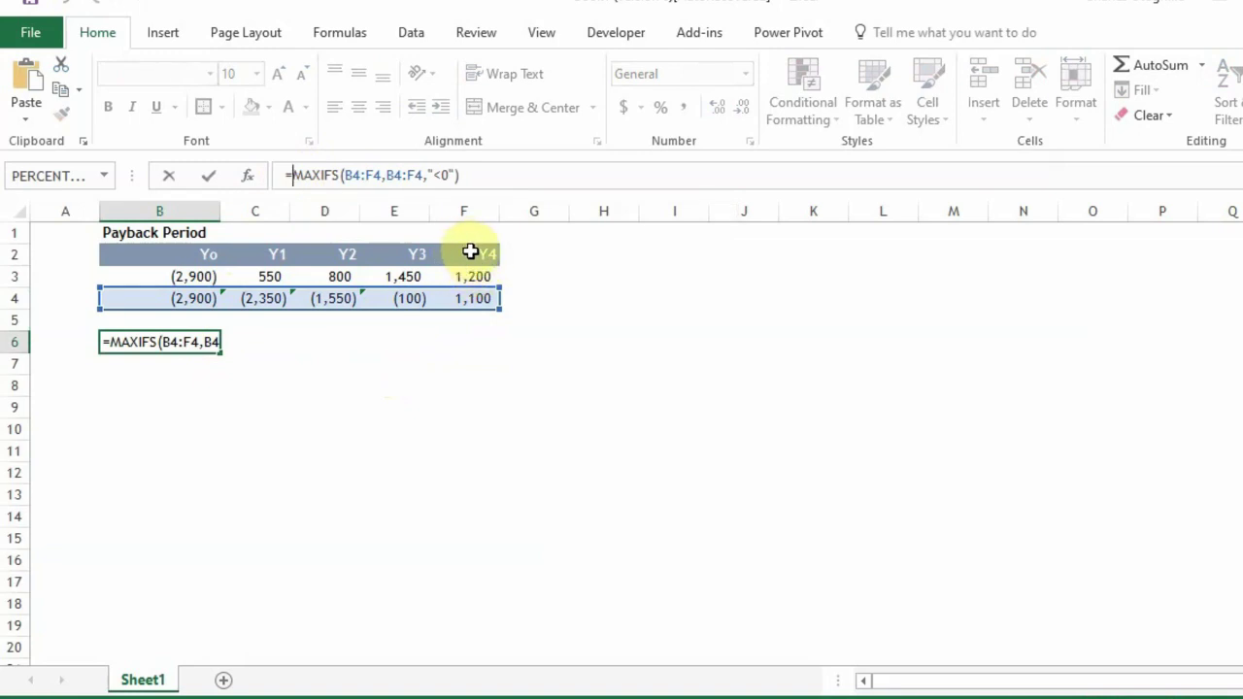
type("mat")
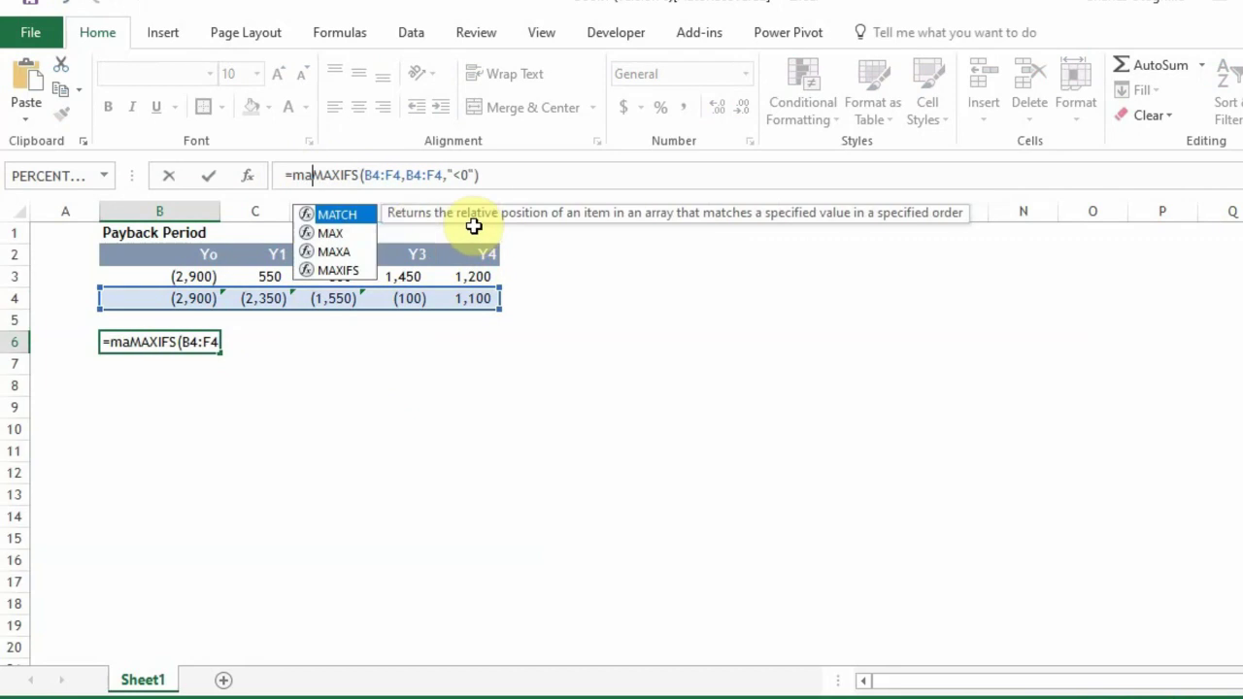
type("c")
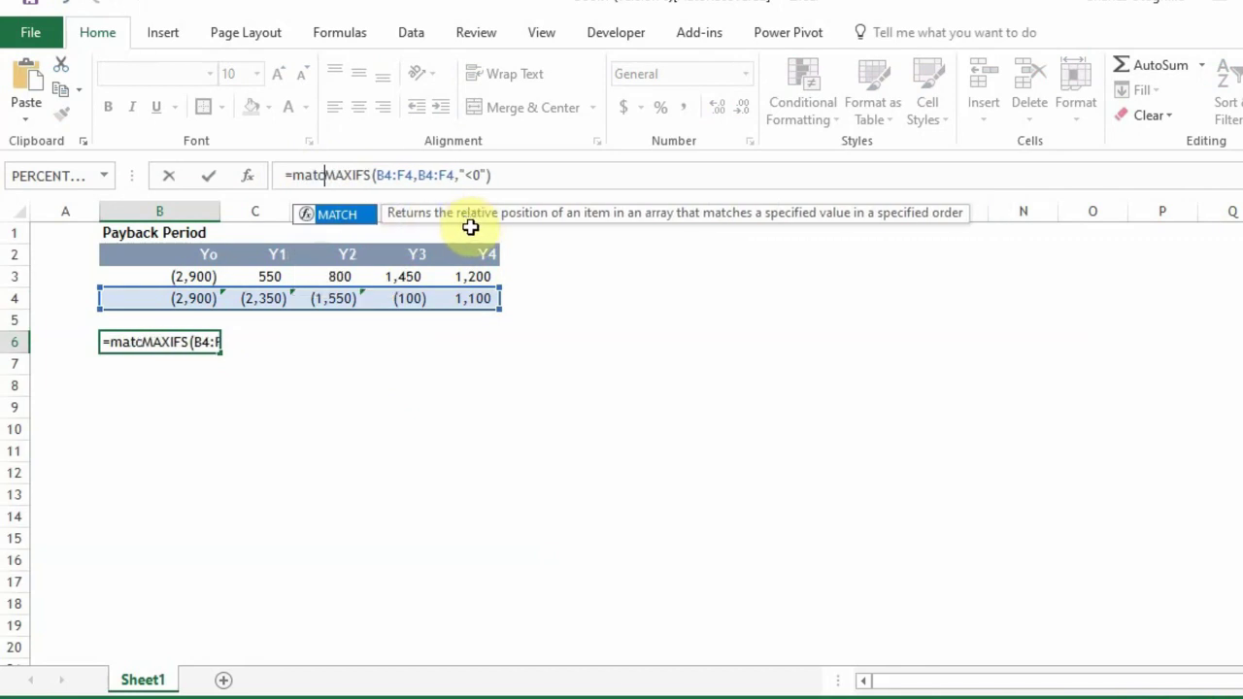
key("Tab")
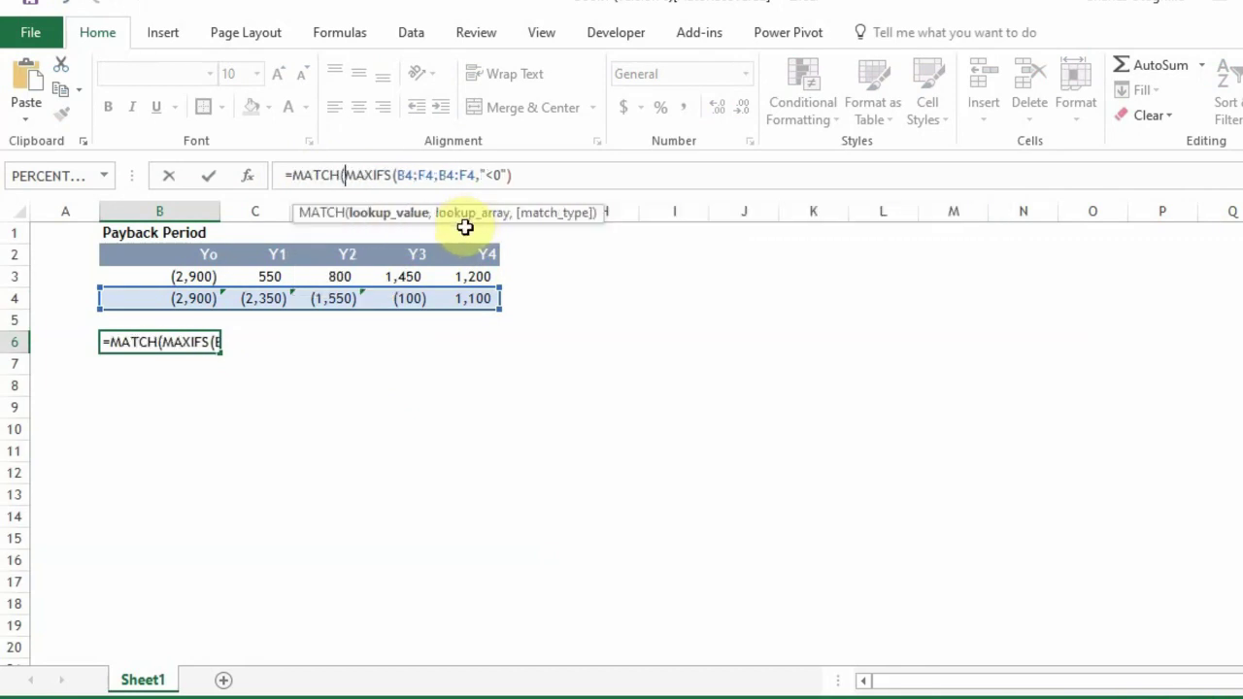
left_click(516, 181)
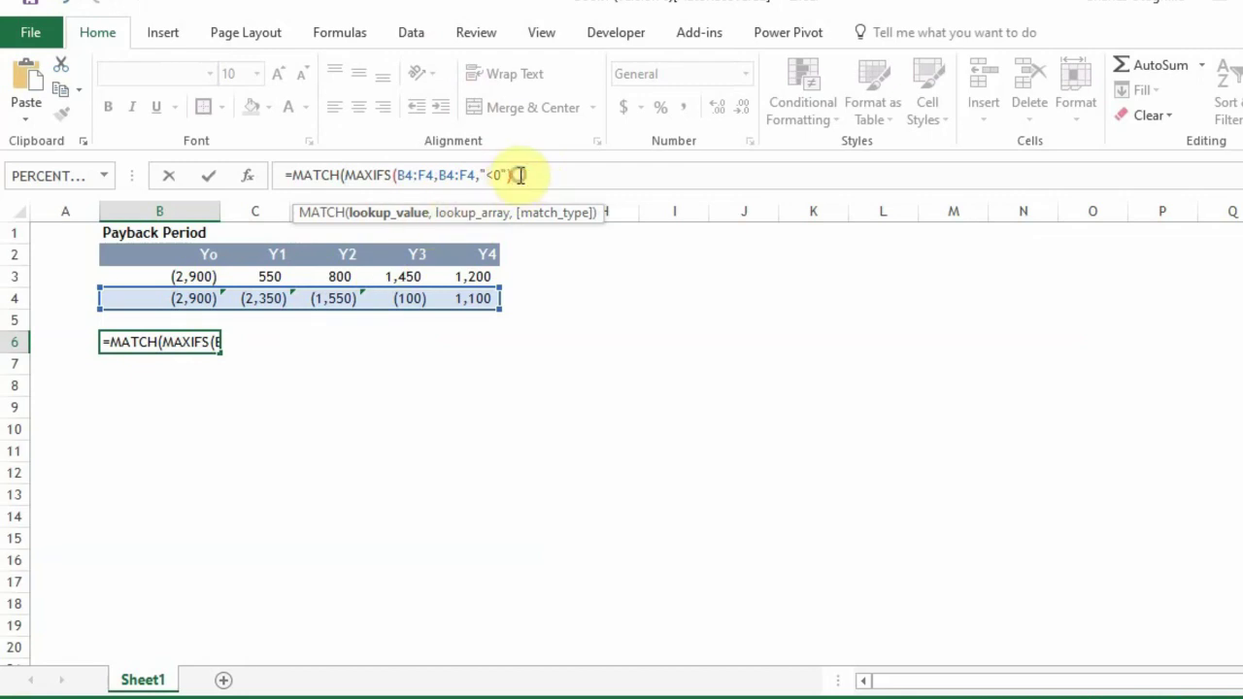
left_click_drag(516, 176, 347, 181)
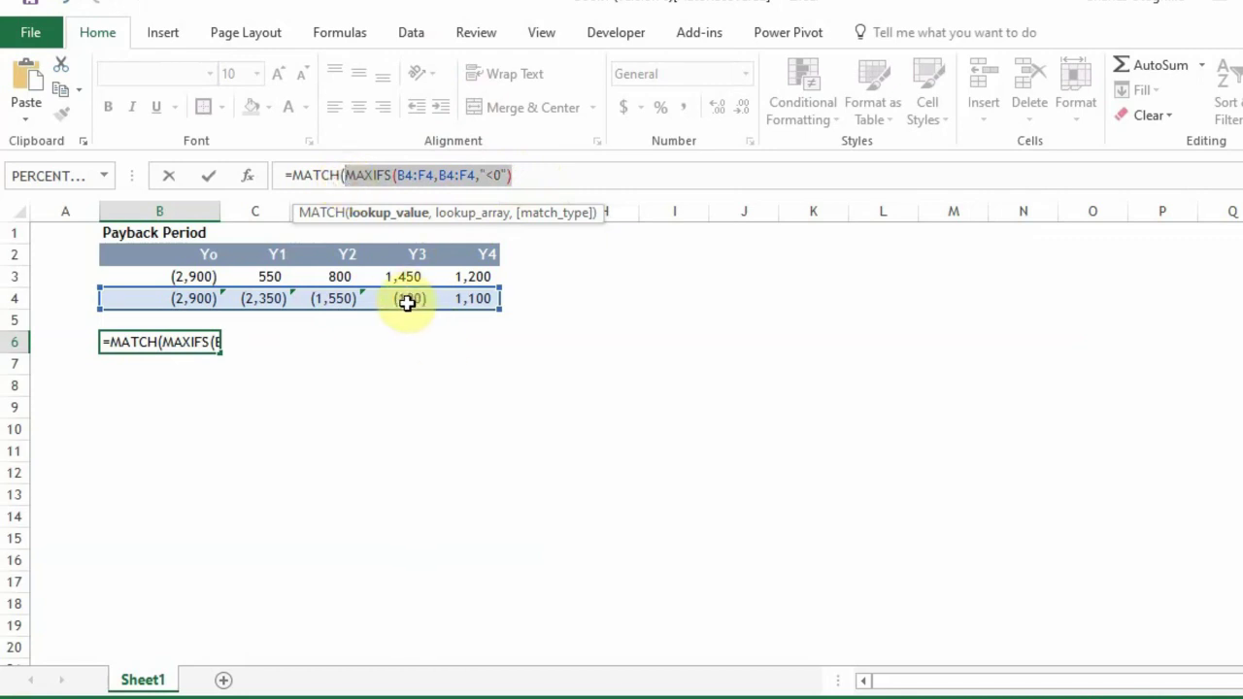
left_click(518, 172)
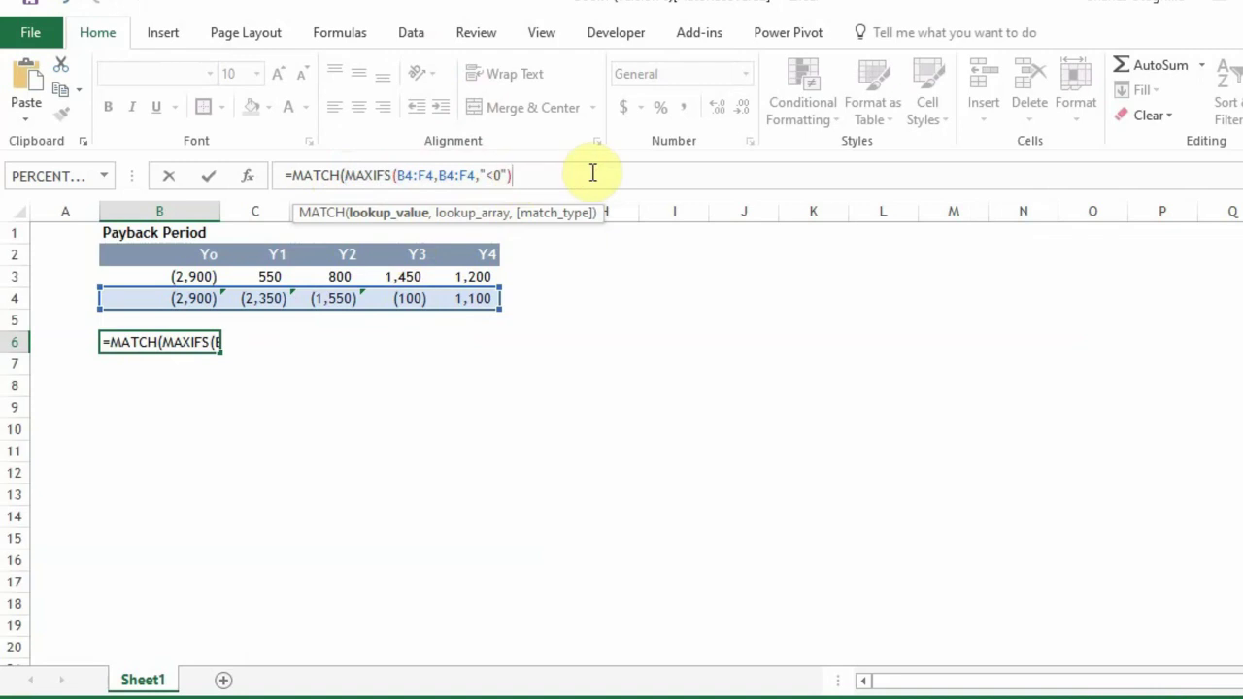
type(",")
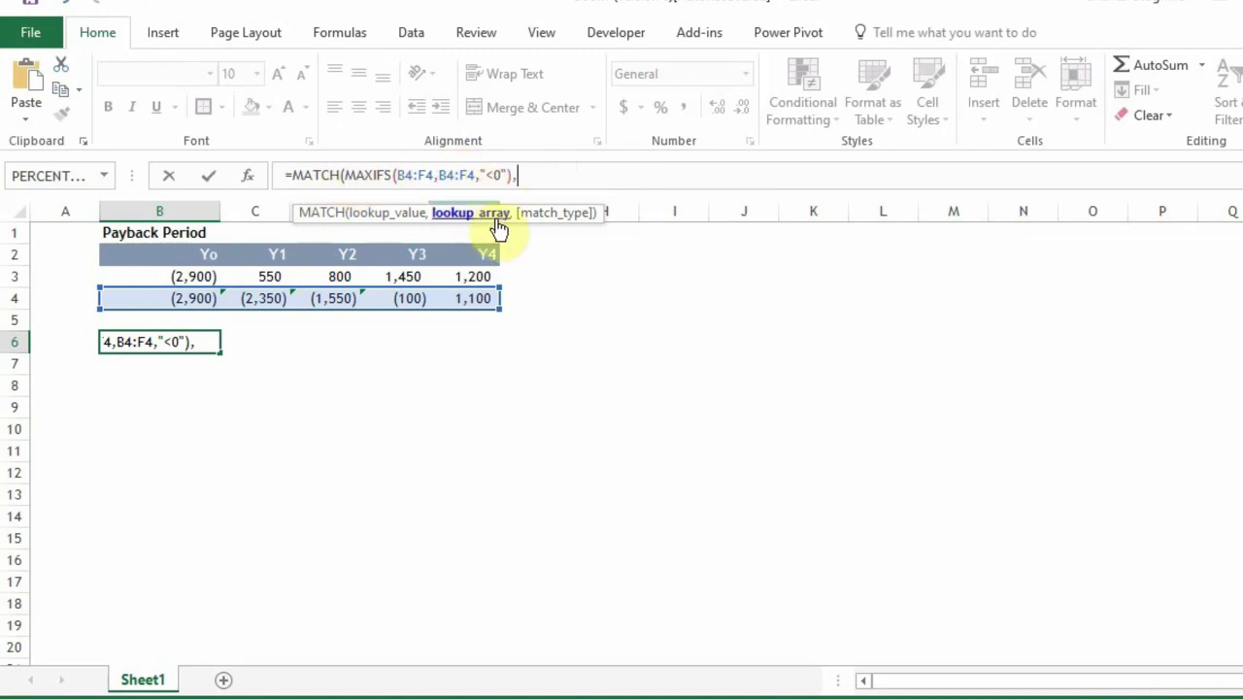
left_click_drag(113, 299, 486, 298)
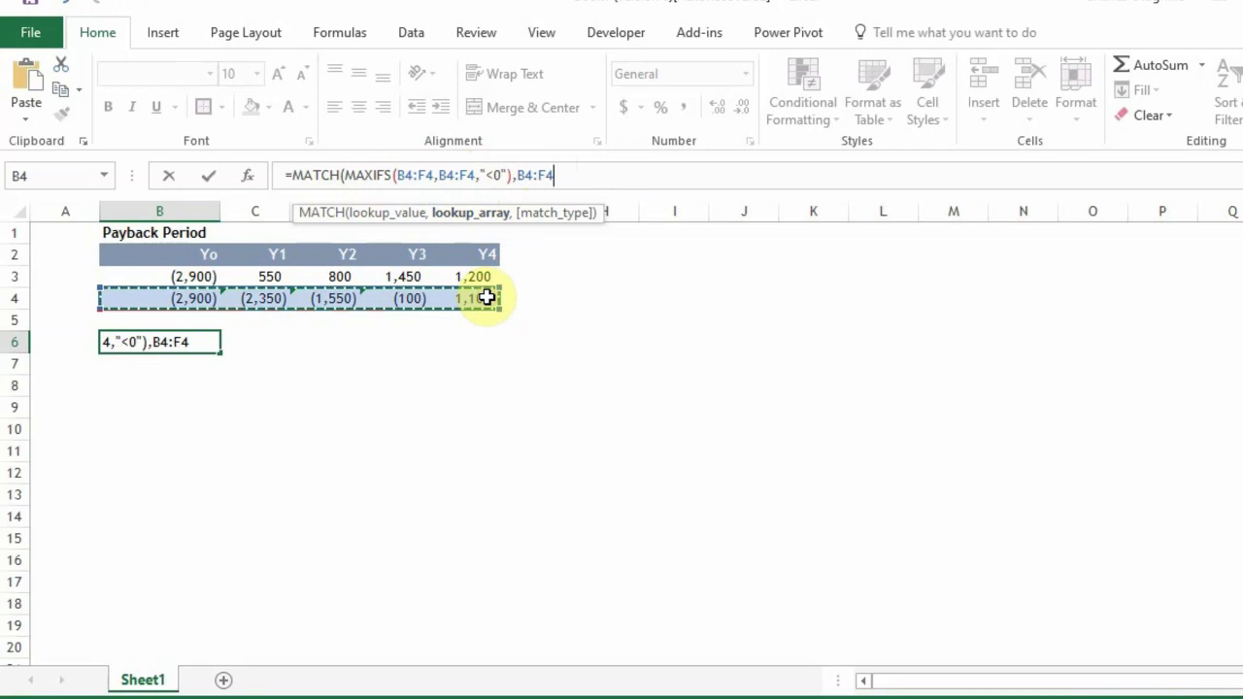
type(",")
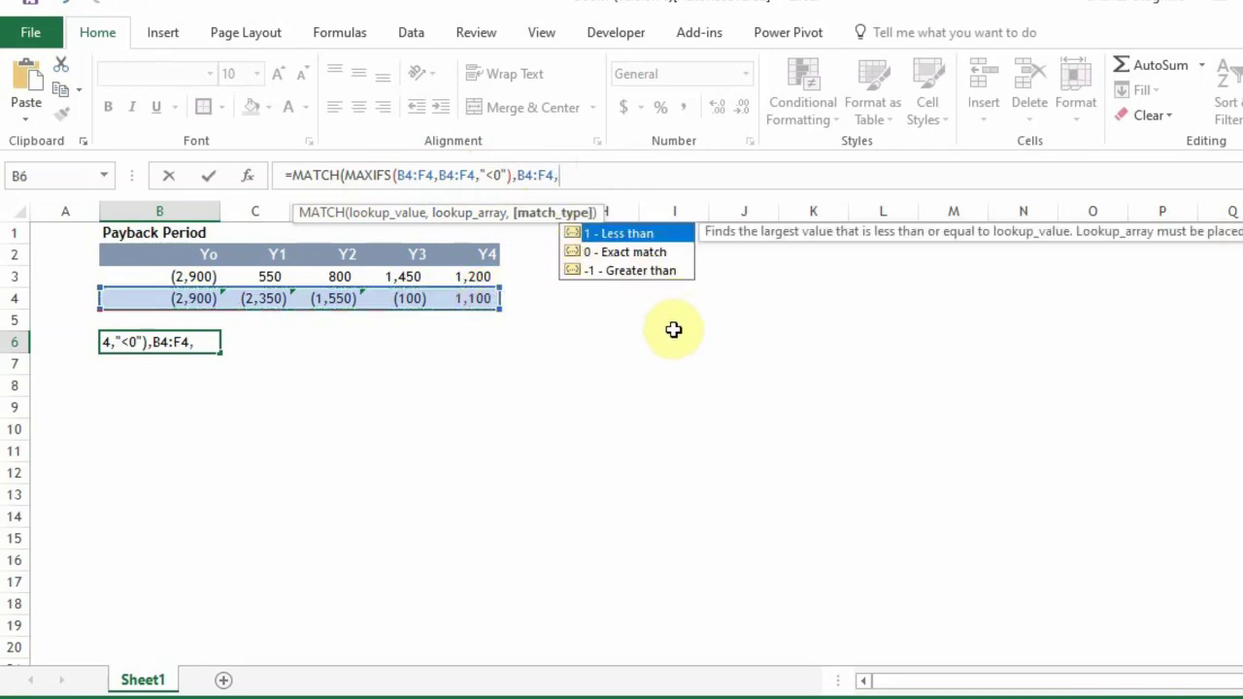
type("0)")
key("Return")
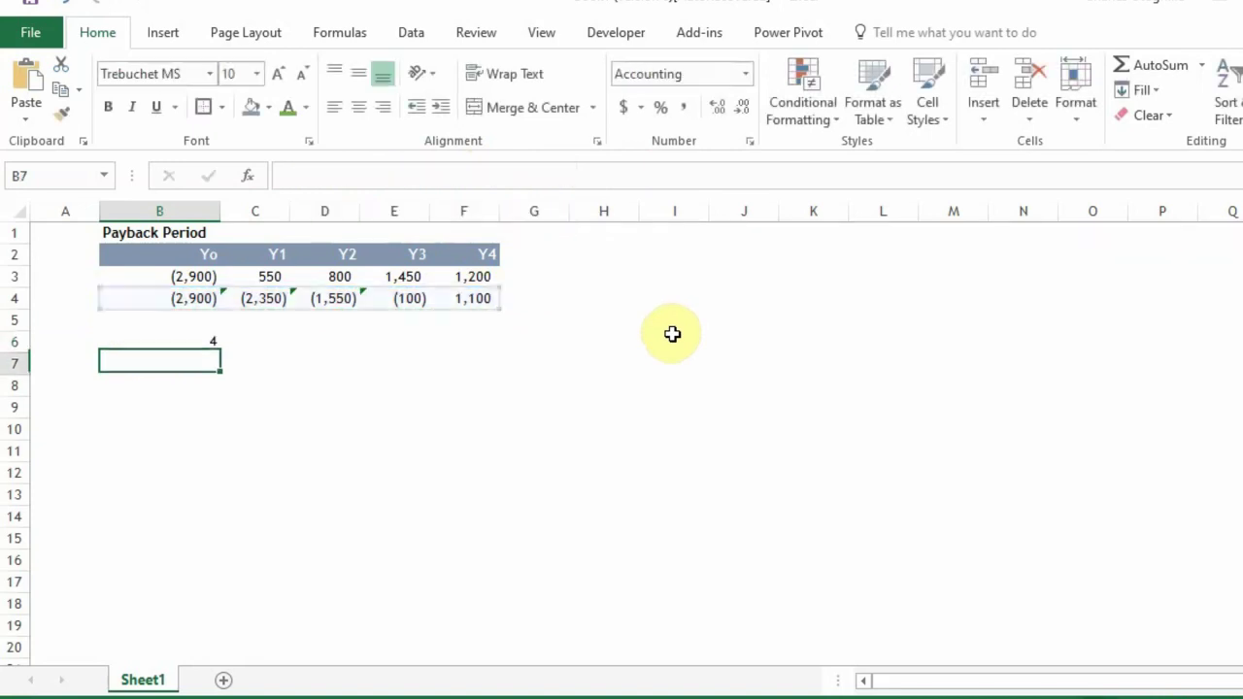
key("Up")
key("Up")
key("Up")
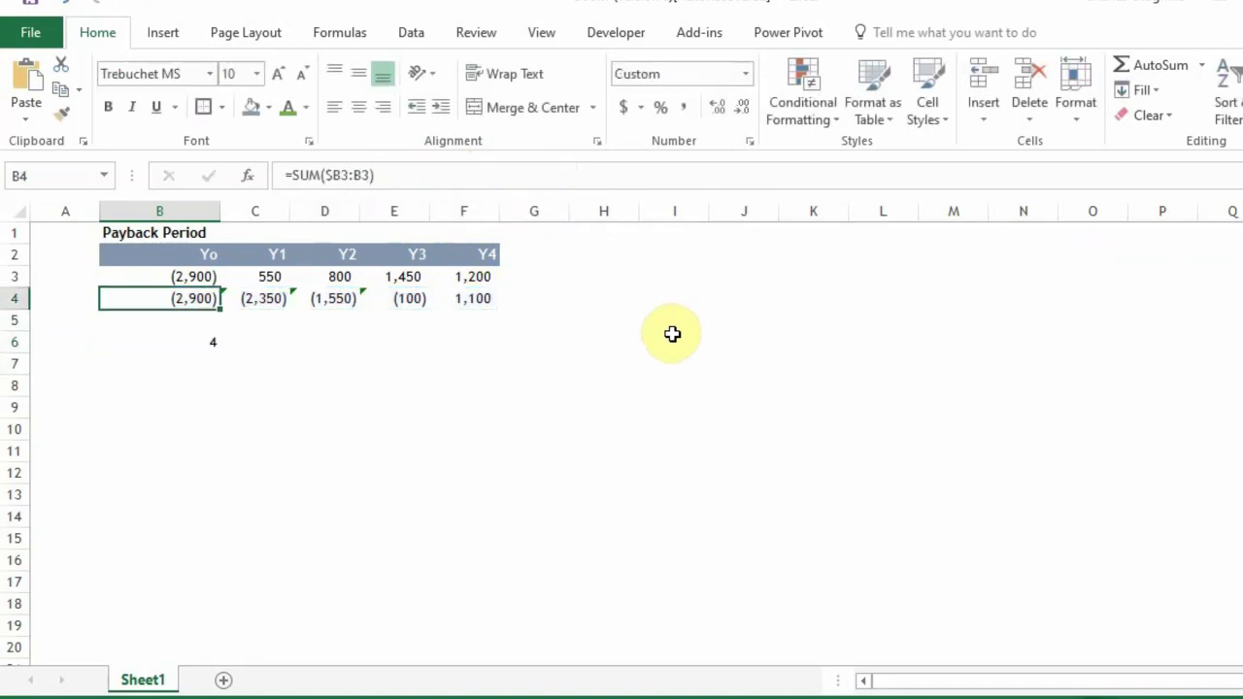
key("shift+Right")
key("shift+Right")
key("shift+Right")
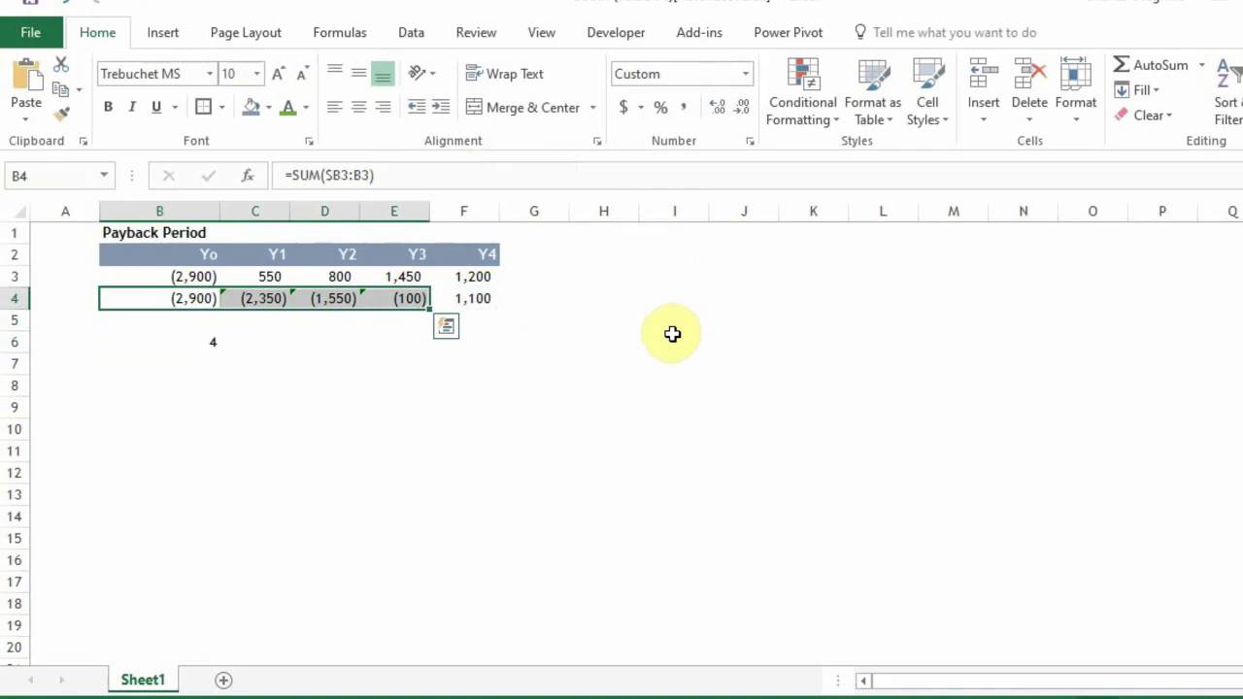
key("Right")
key("Right")
key("Right")
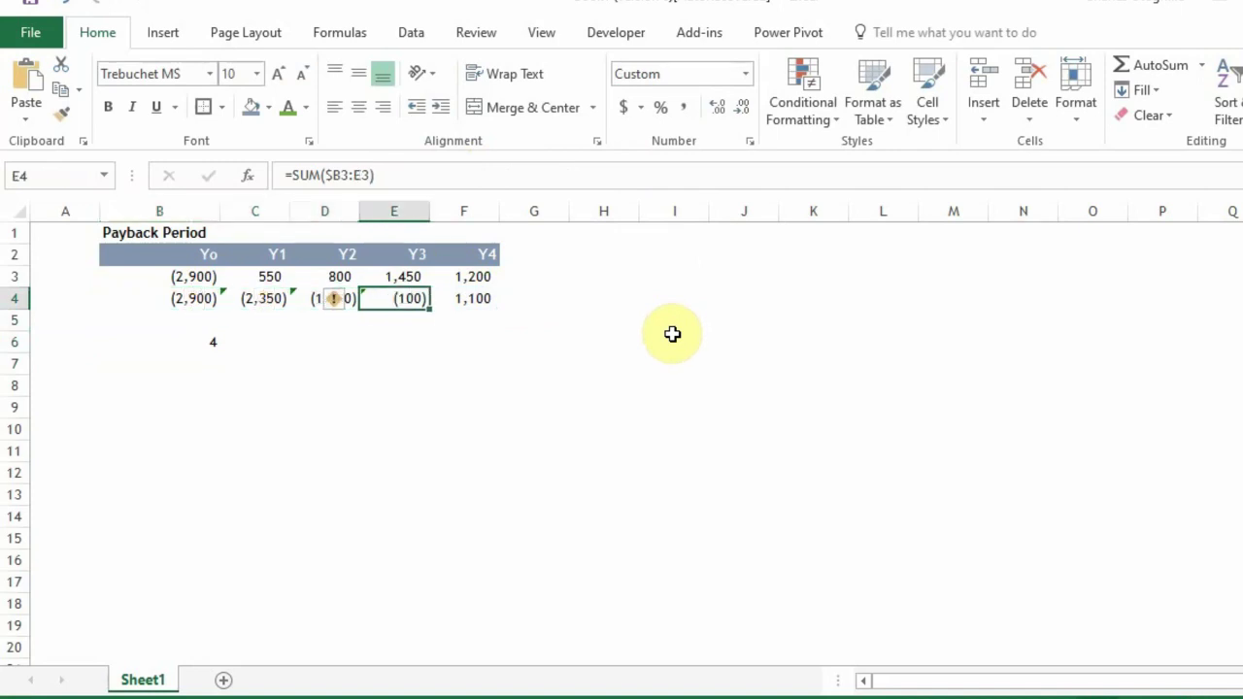
key("Left")
key("Right")
key("Right")
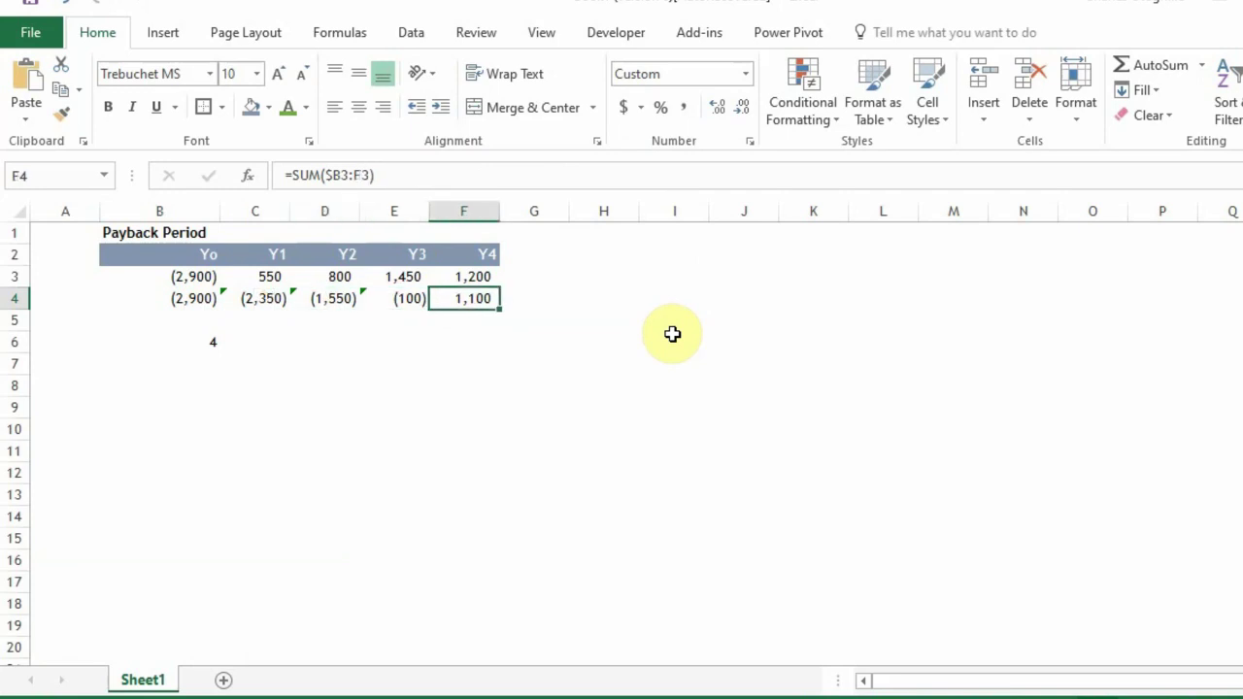
key("Left")
key("Left")
key("Right")
key("Right")
key("Left")
key("Left")
key("Left")
key("Right")
key("Right")
key("Right")
key("Left")
key("Left")
key("Left")
key("Left")
key("Left")
key("Right")
key("Right")
key("Right")
key("Right")
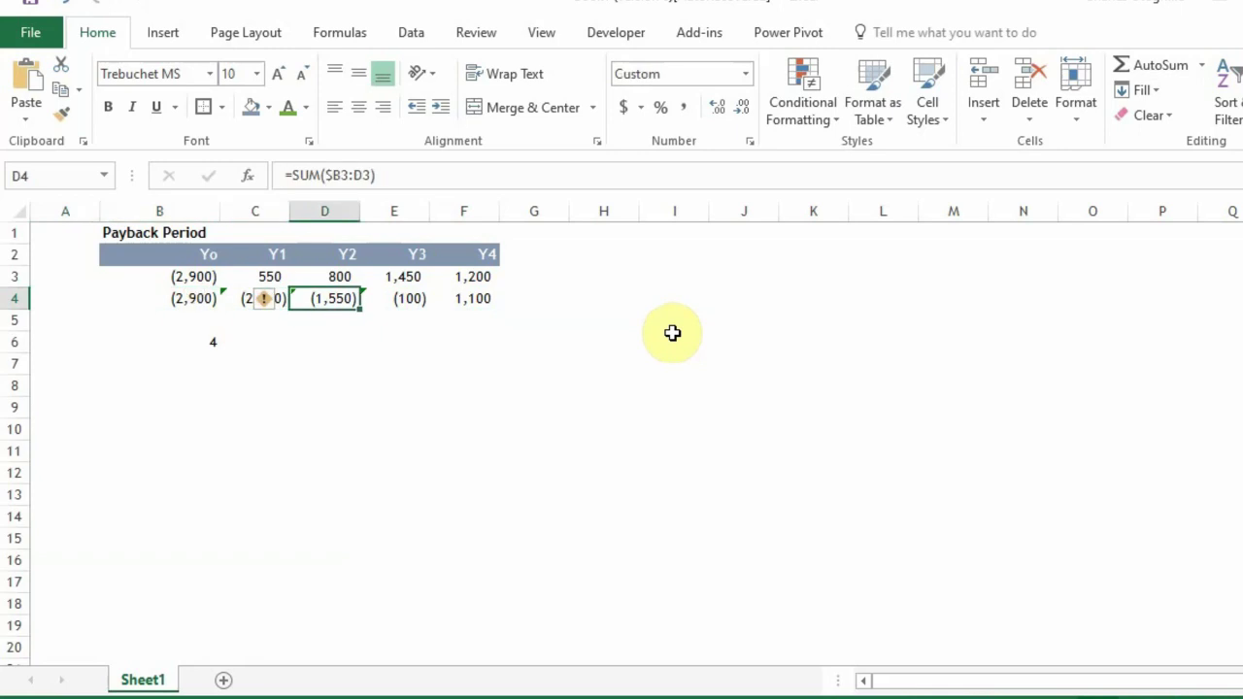
key("Down")
key("Down")
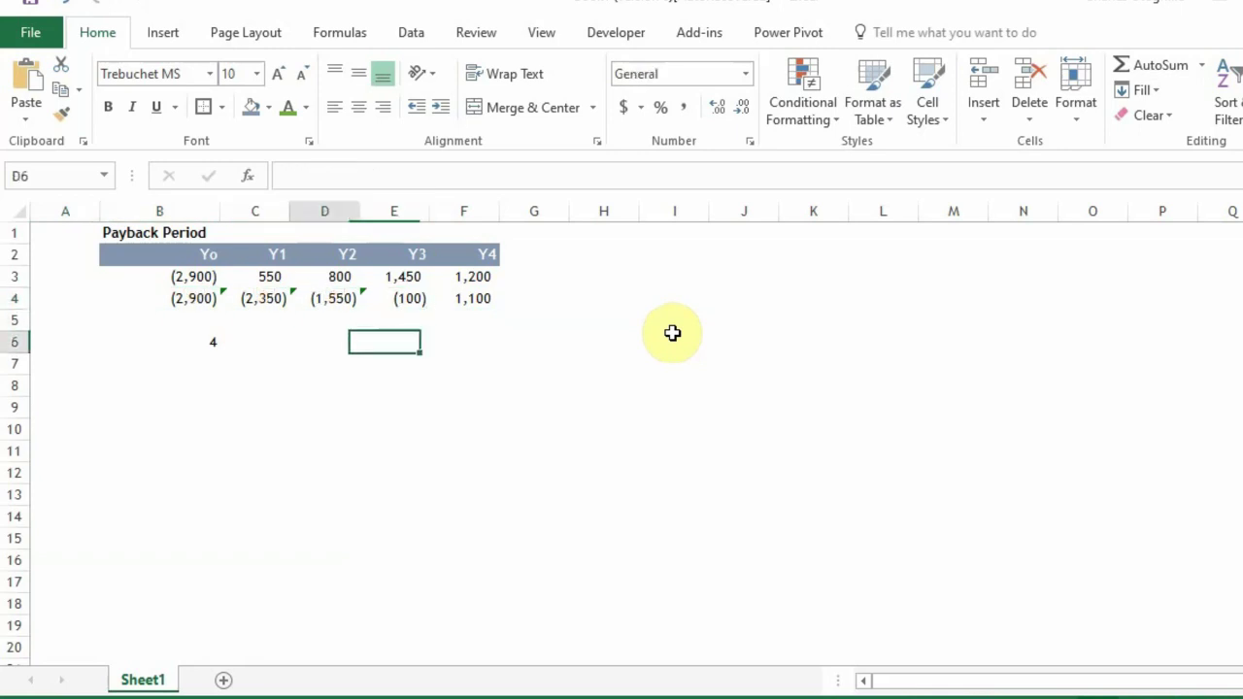
key("Left")
key("Left")
key("Left")
key("Right")
key("Right")
key("Up")
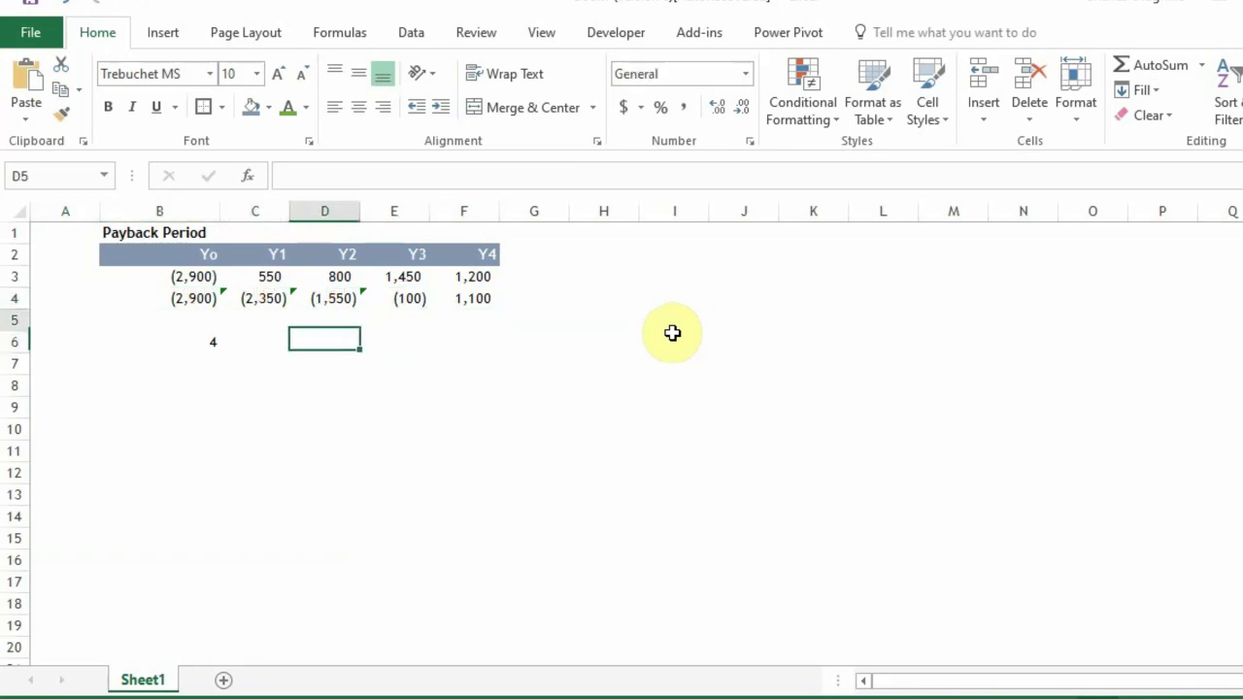
key("Up")
key("Up")
key("Right")
key("Down")
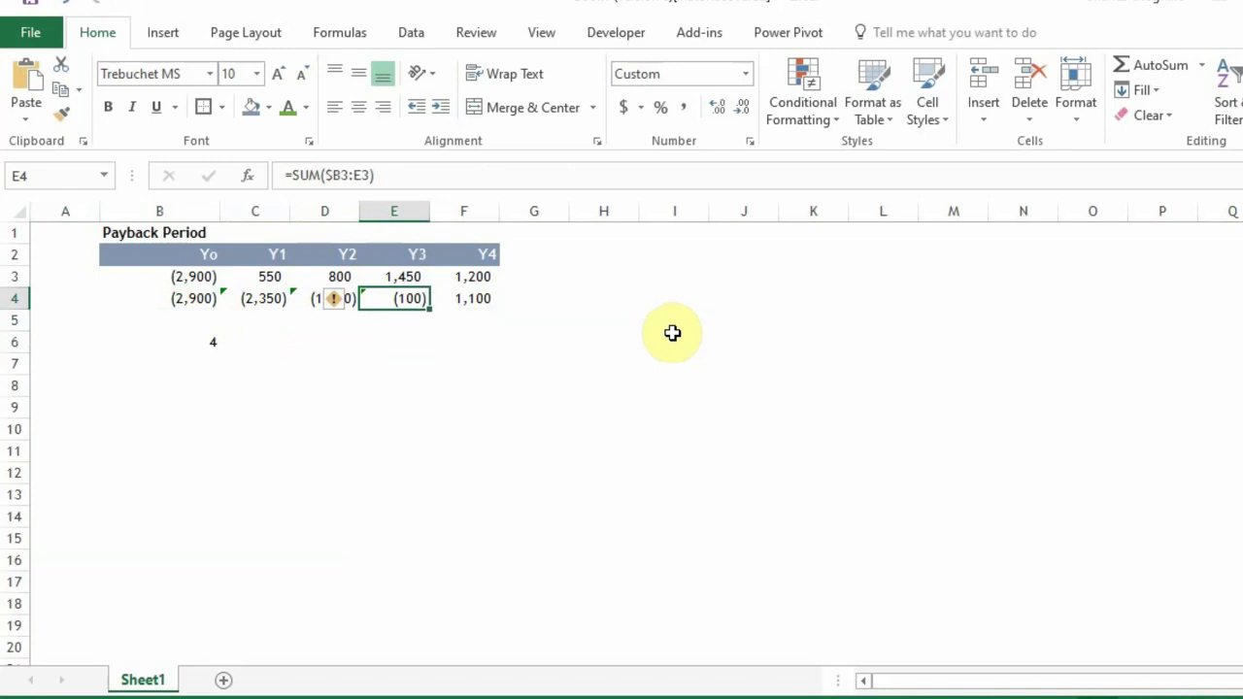
key("Left")
key("Left")
key("Left")
key("Down")
key("Down")
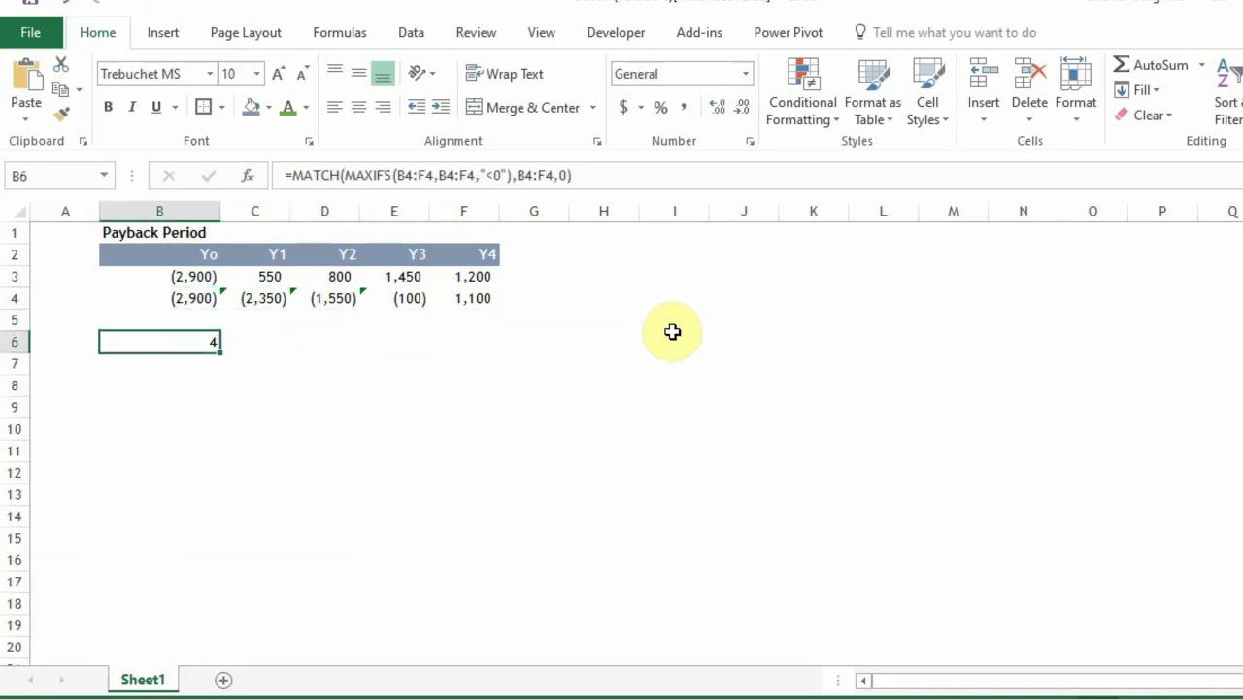
- Label the result 'Years' in C6 and move B6:C6 to D6:E6
key("Right")
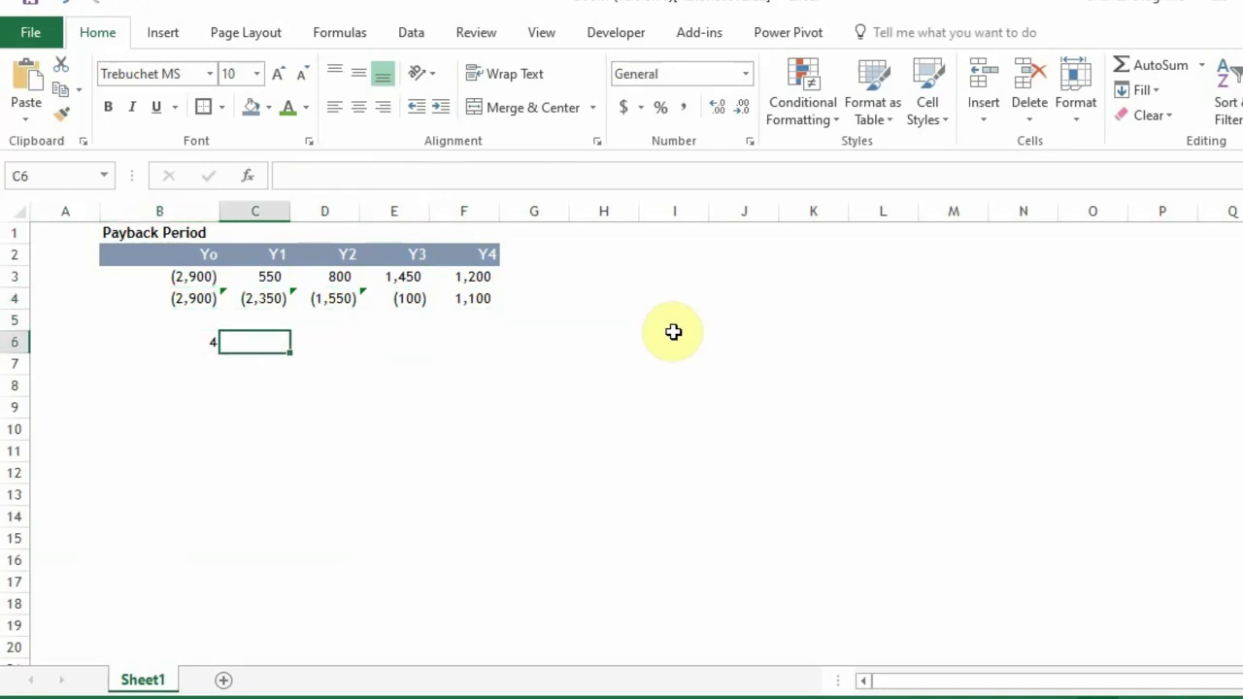
type("Years")
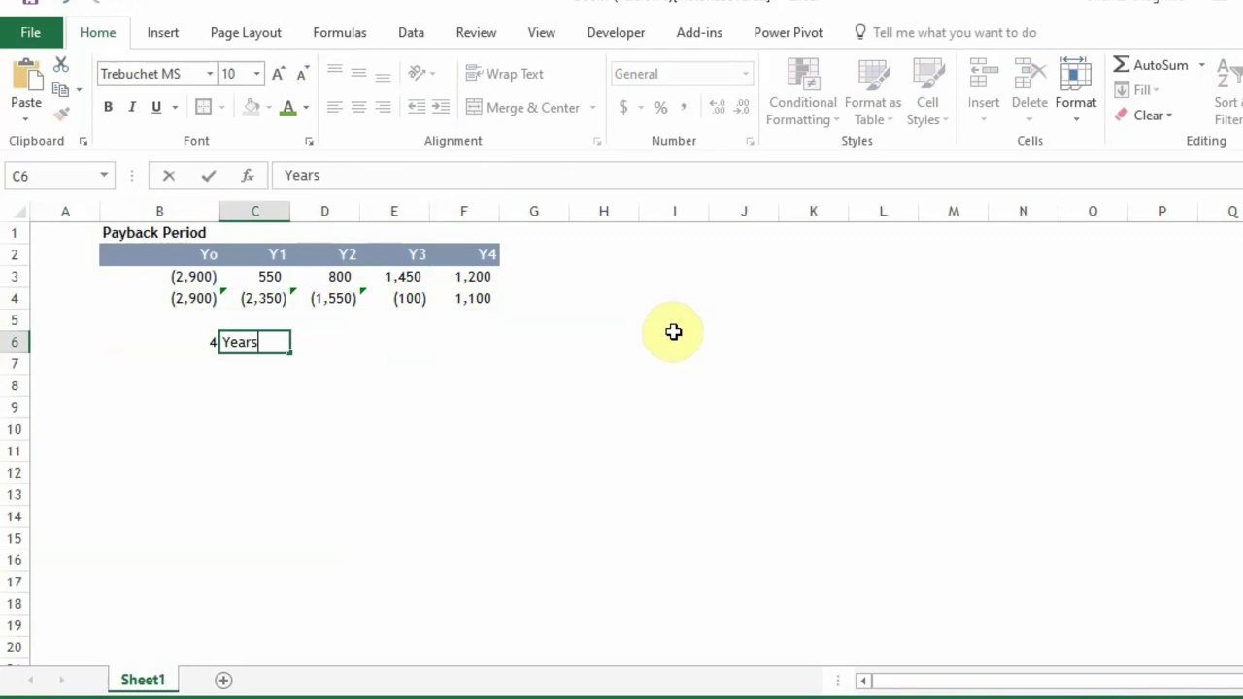
key("Return")
key("Left")
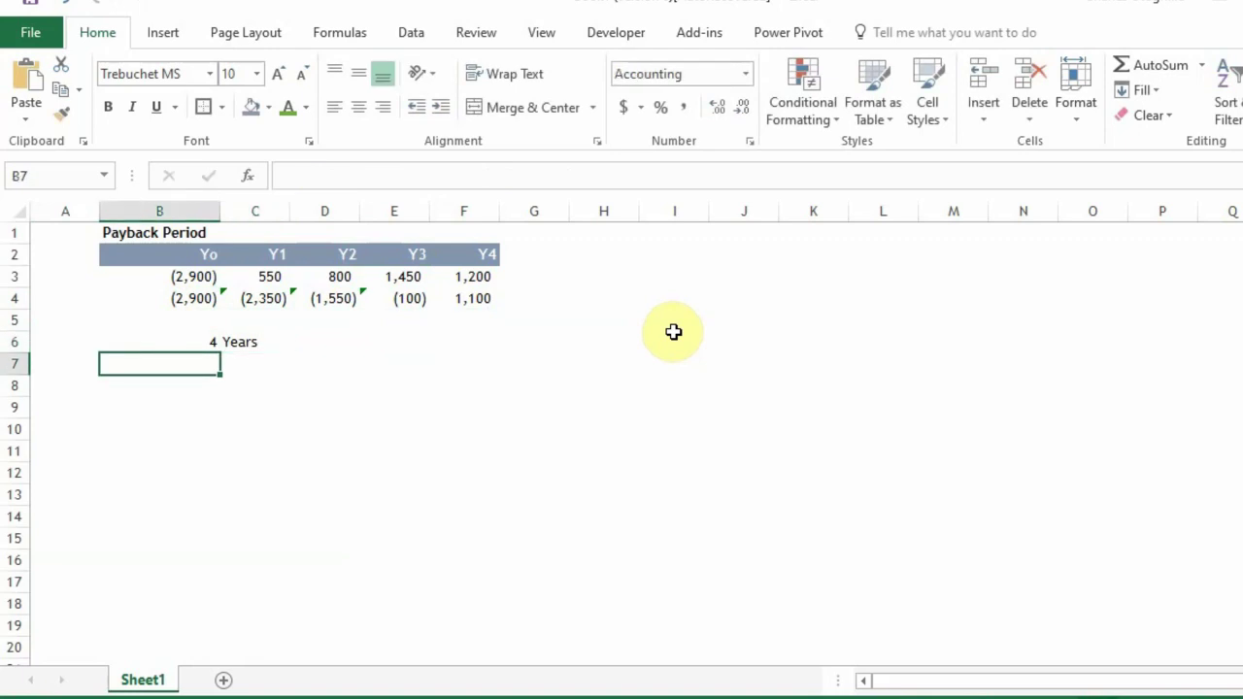
key("Up")
key("shift+Right")
key("ctrl+c")
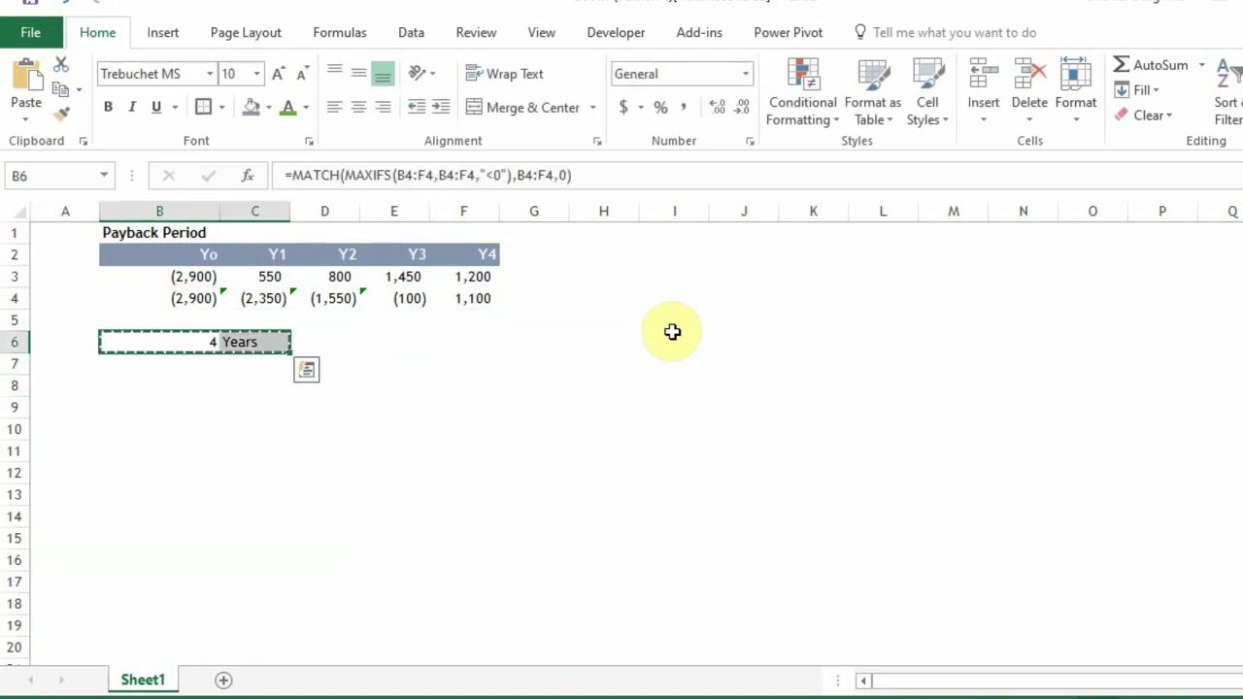
key("Right")
key("Right")
key("Right")
key("Left")
key("Up")
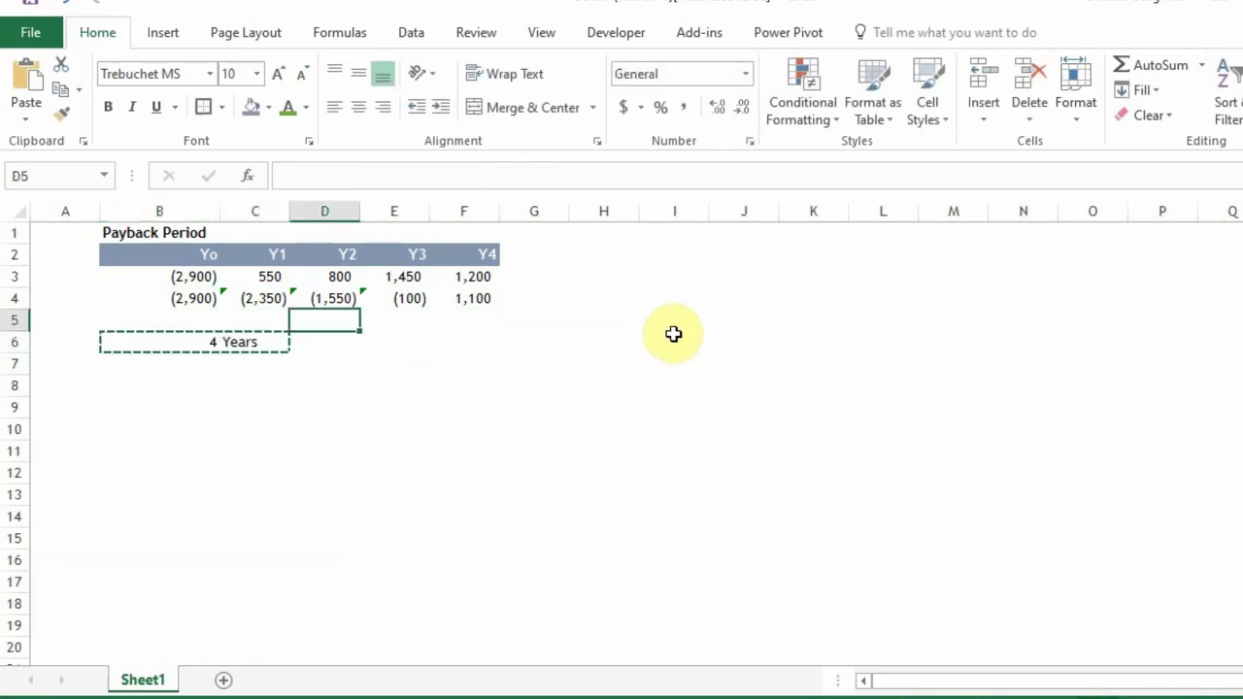
key("Down")
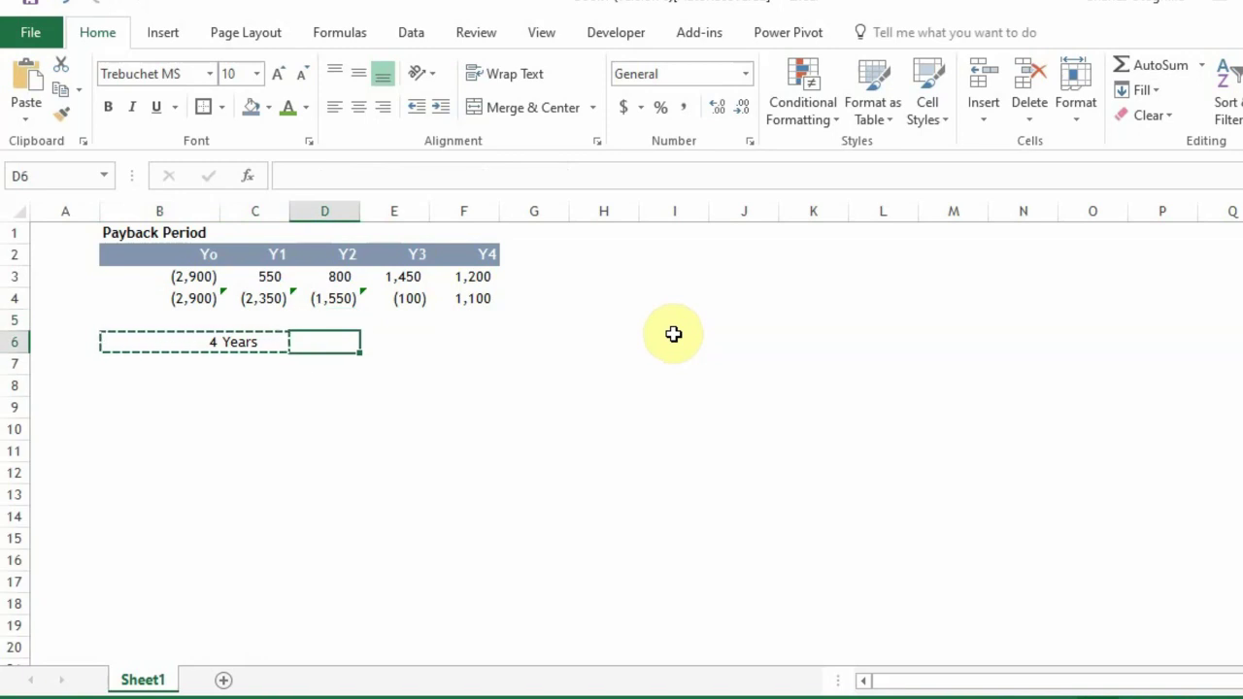
key("ctrl+v")
- Review the cumulative formulas along row 4 from D4 to F4
key("Up")
key("Up")
key("Right")
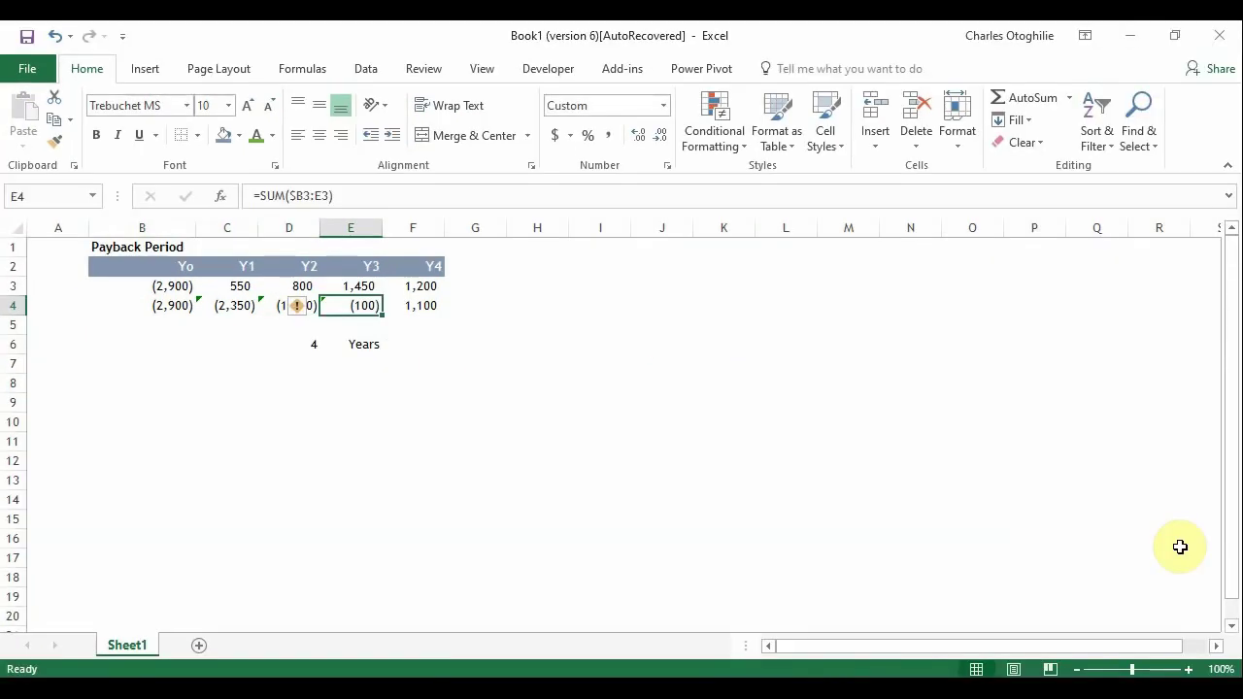
key("Right")
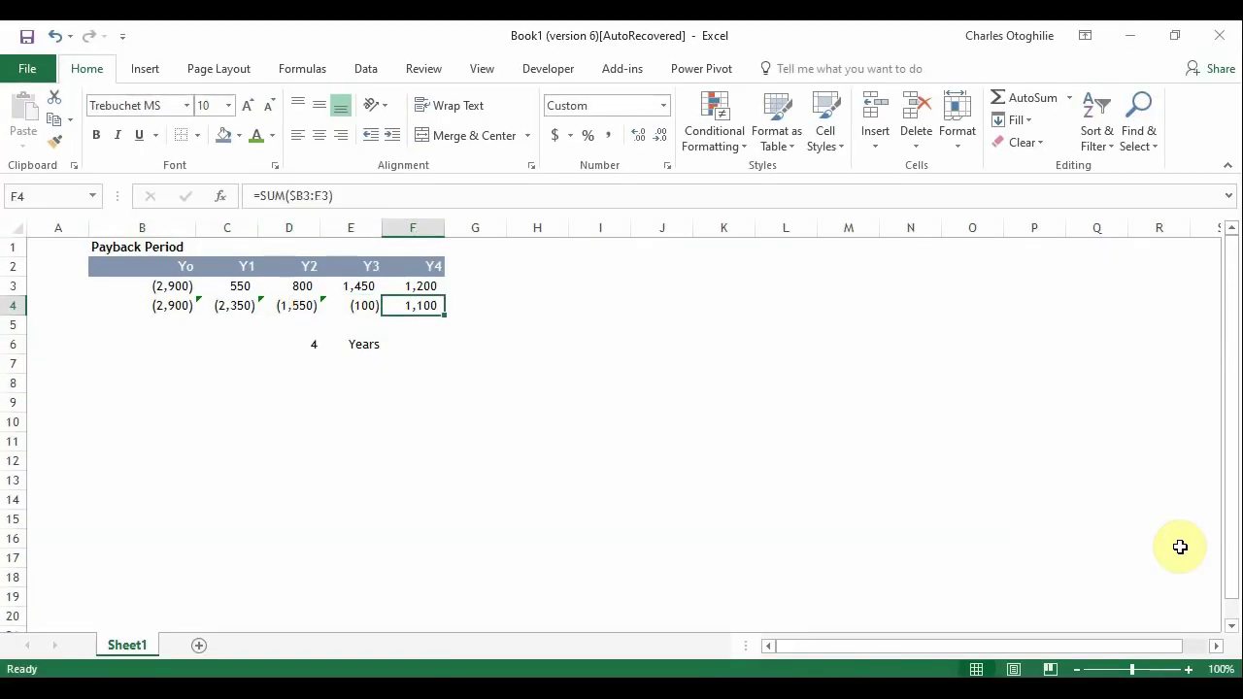
key("Left")
key("Left")
key("Left")
key("Left")
key("Left")
key("Right")
key("Right")
key("Right")
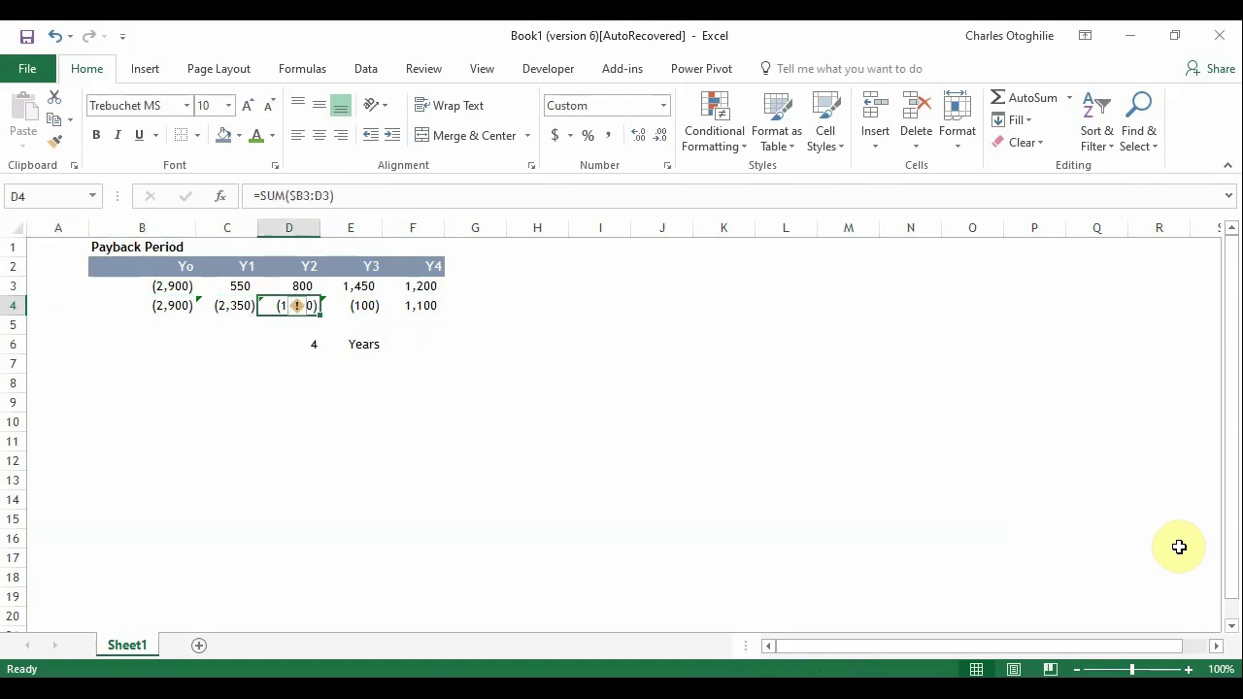
key("Right")
key("Right")
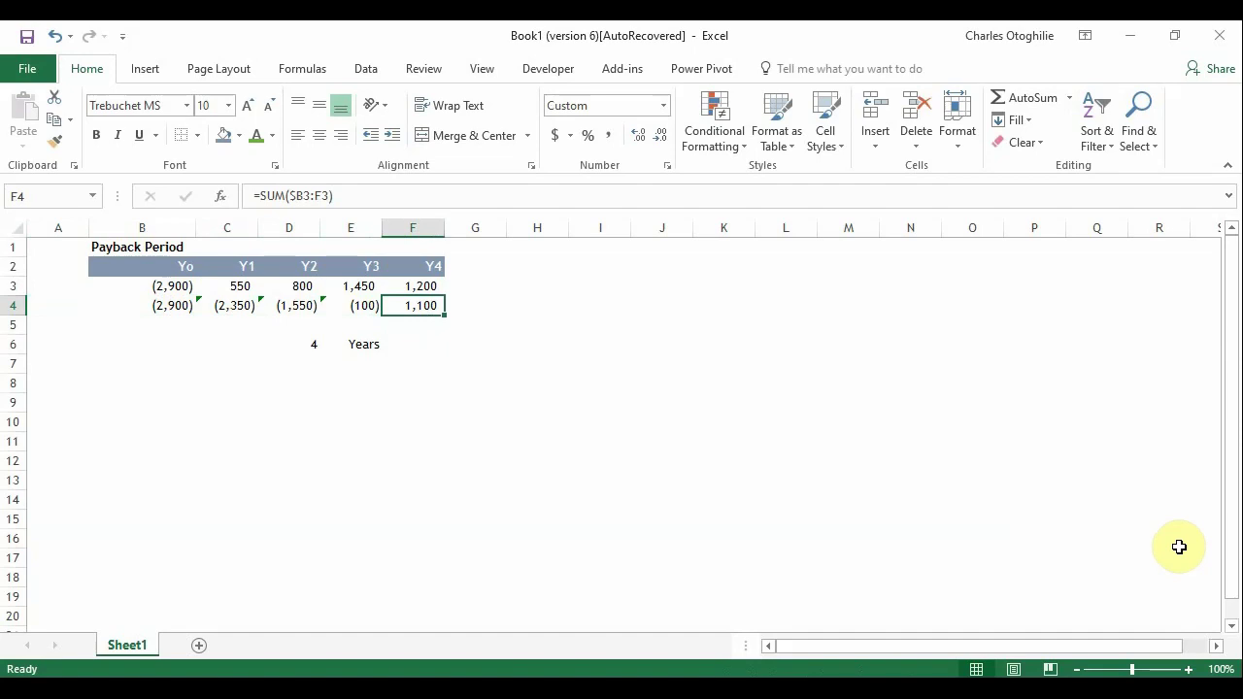
key("Left")
key("Left")
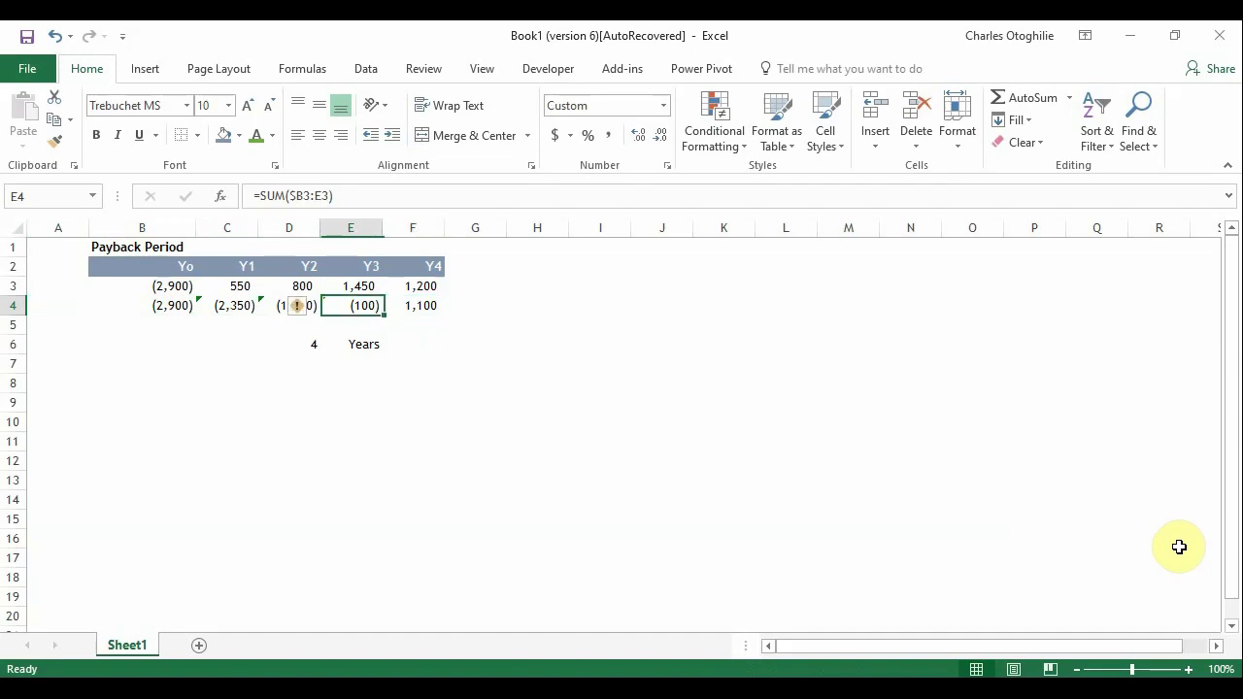
key("Down")
key("Down")
key("Down")
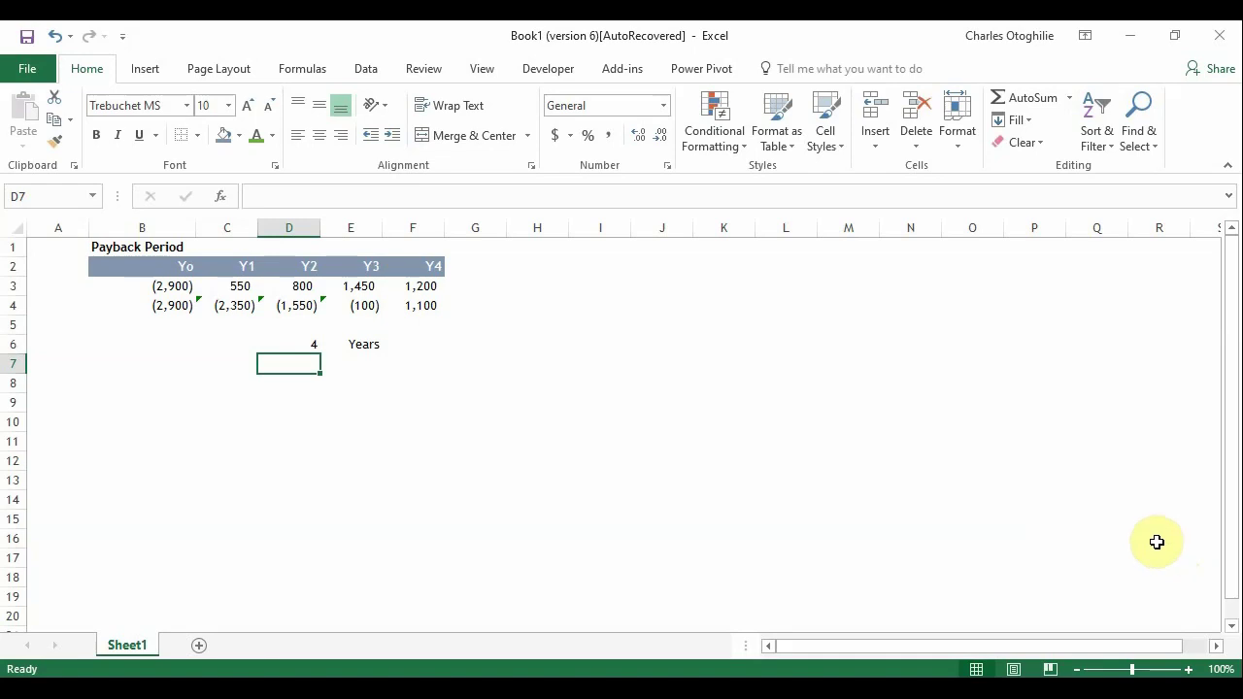
- Check E4's cumulative formula and the Y4 cash flow, then begin a formula in D7
left_click(360, 305)
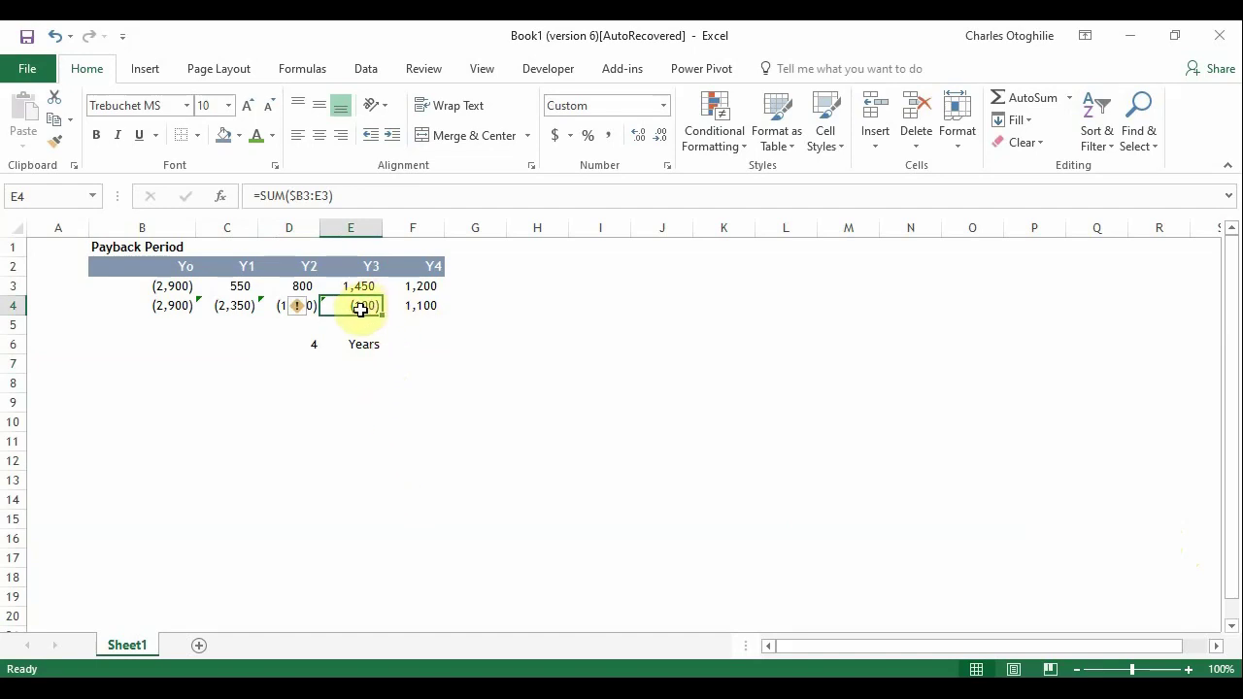
left_click(418, 287)
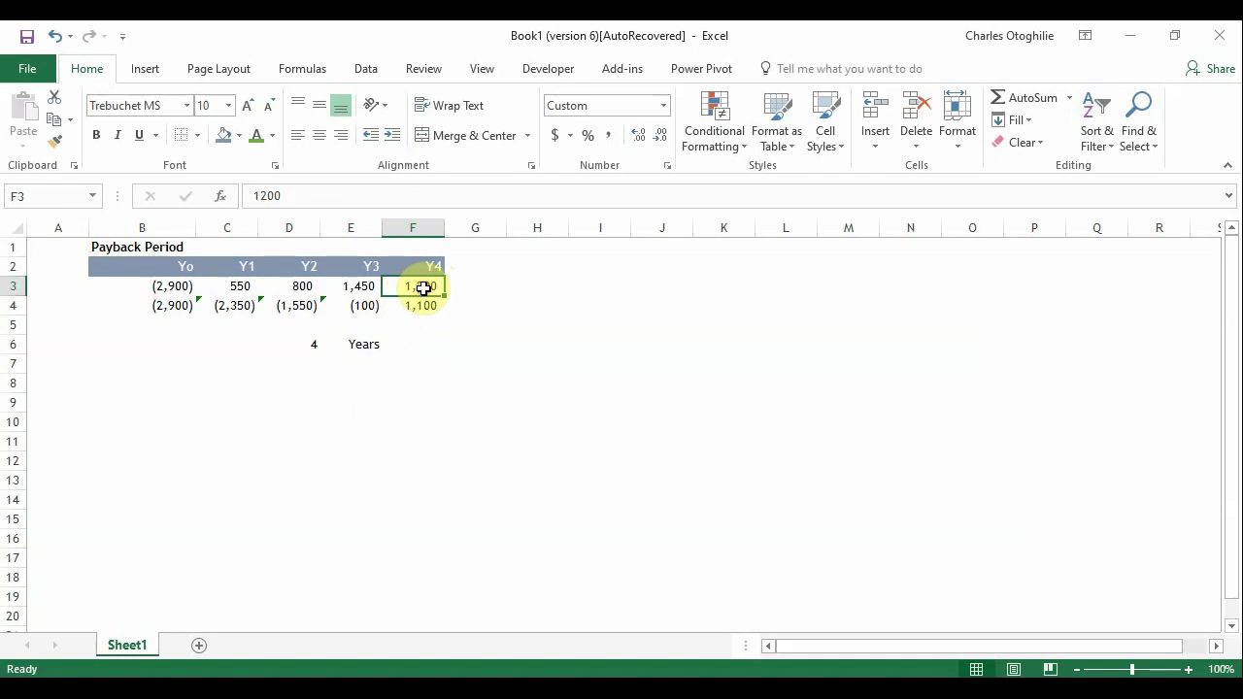
left_click(364, 308)
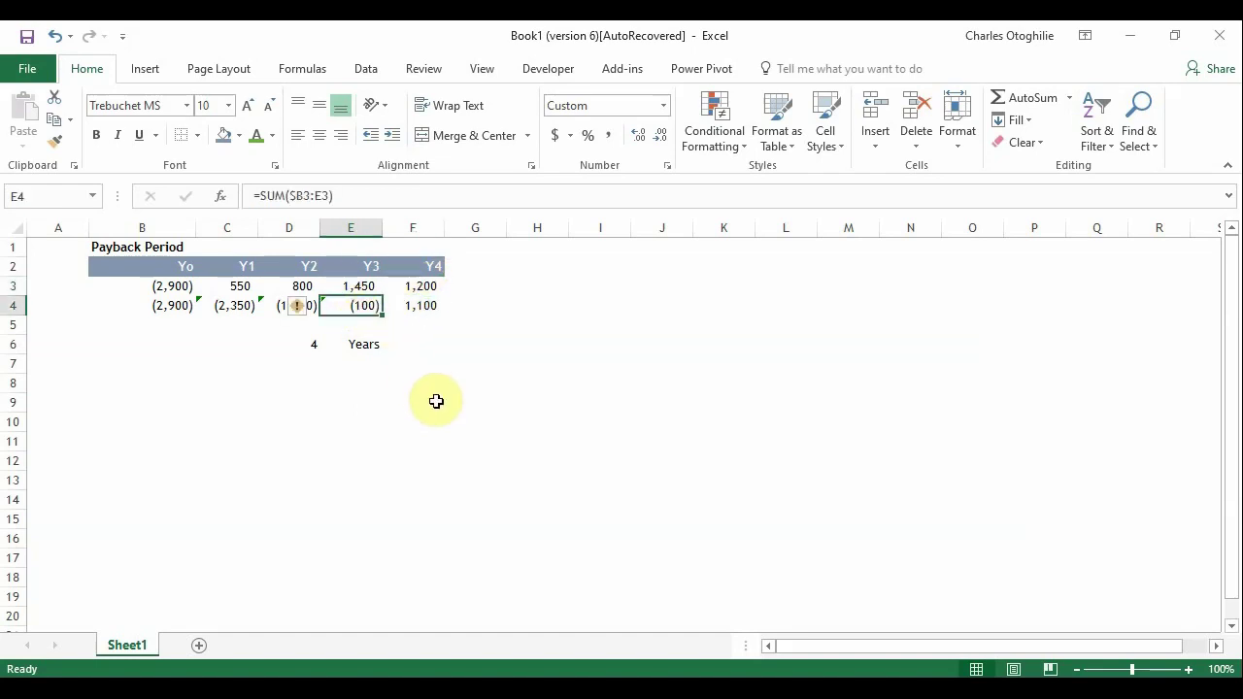
left_click(288, 364)
type("=")
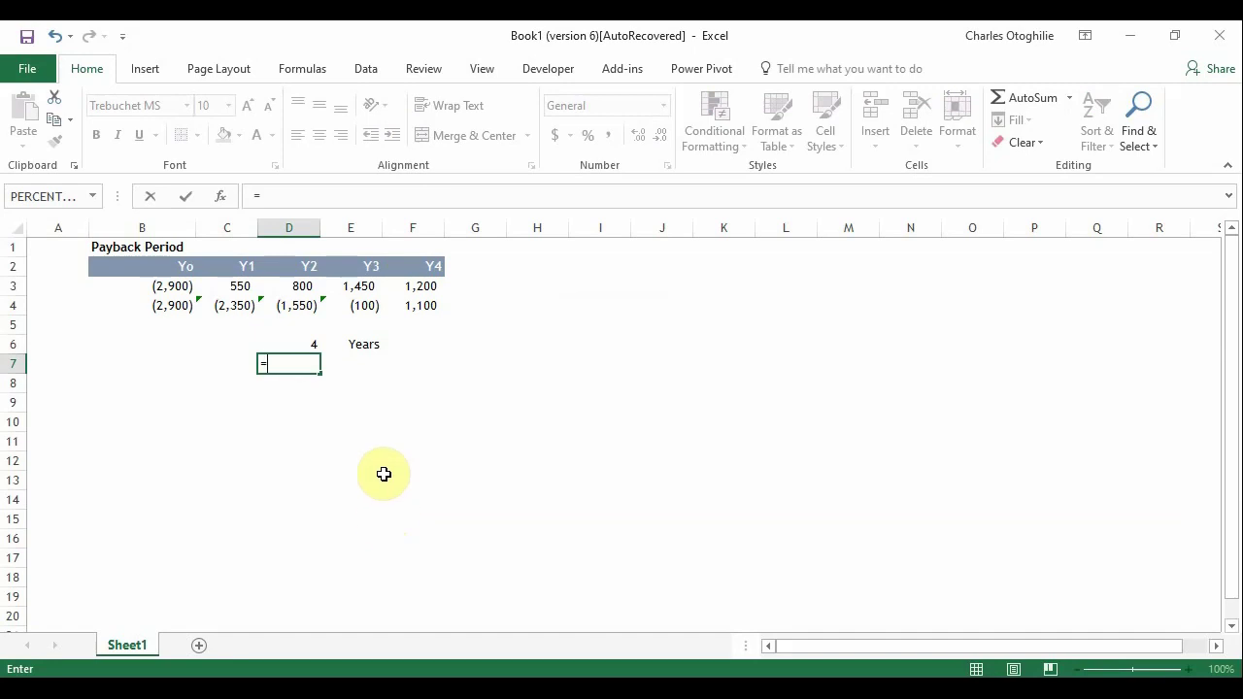
- Copy the MAXIFS part of D6's formula into D7 as =MAXIFS(B4:F4,B4:F4,"<0"), giving -100
key("Escape")
left_click(316, 346)
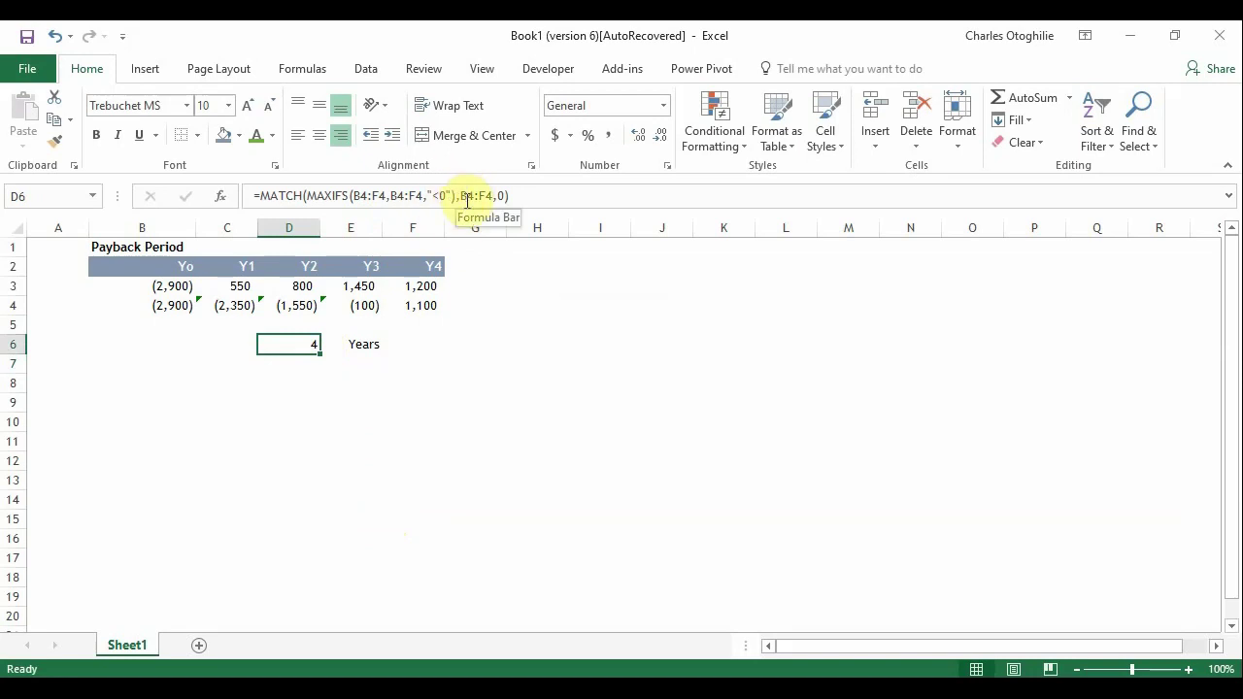
left_click_drag(460, 198, 383, 203)
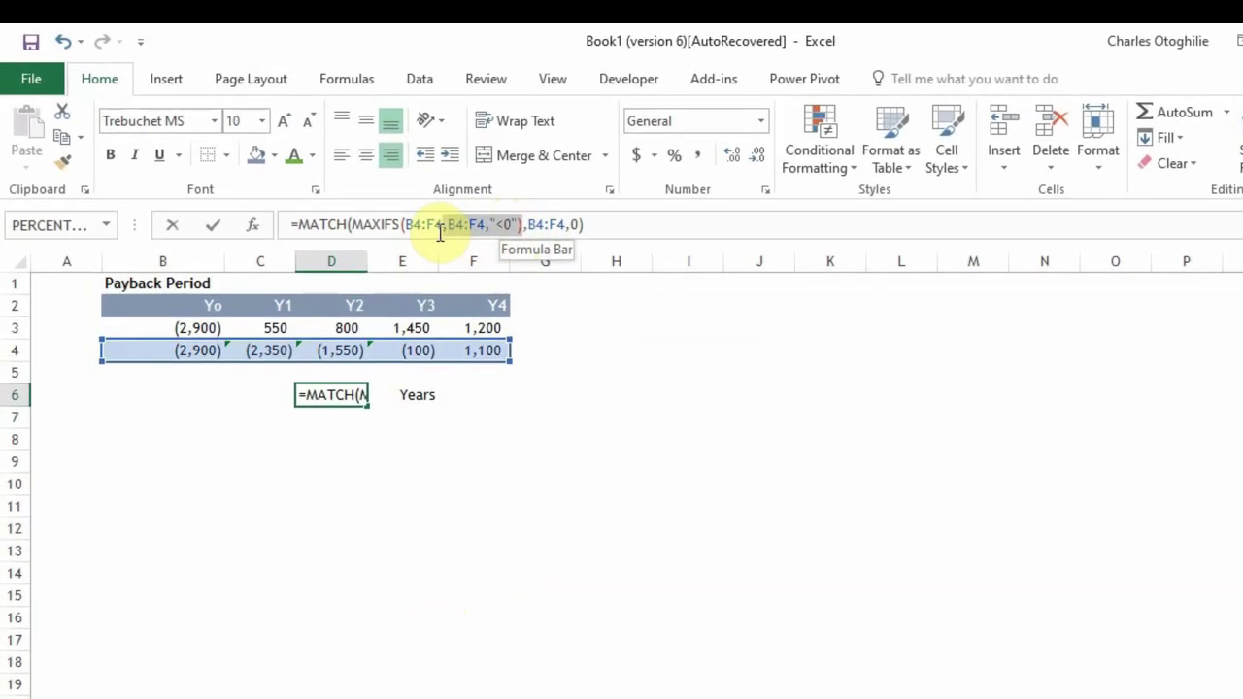
left_click_drag(440, 233, 356, 228)
key("ctrl+c")
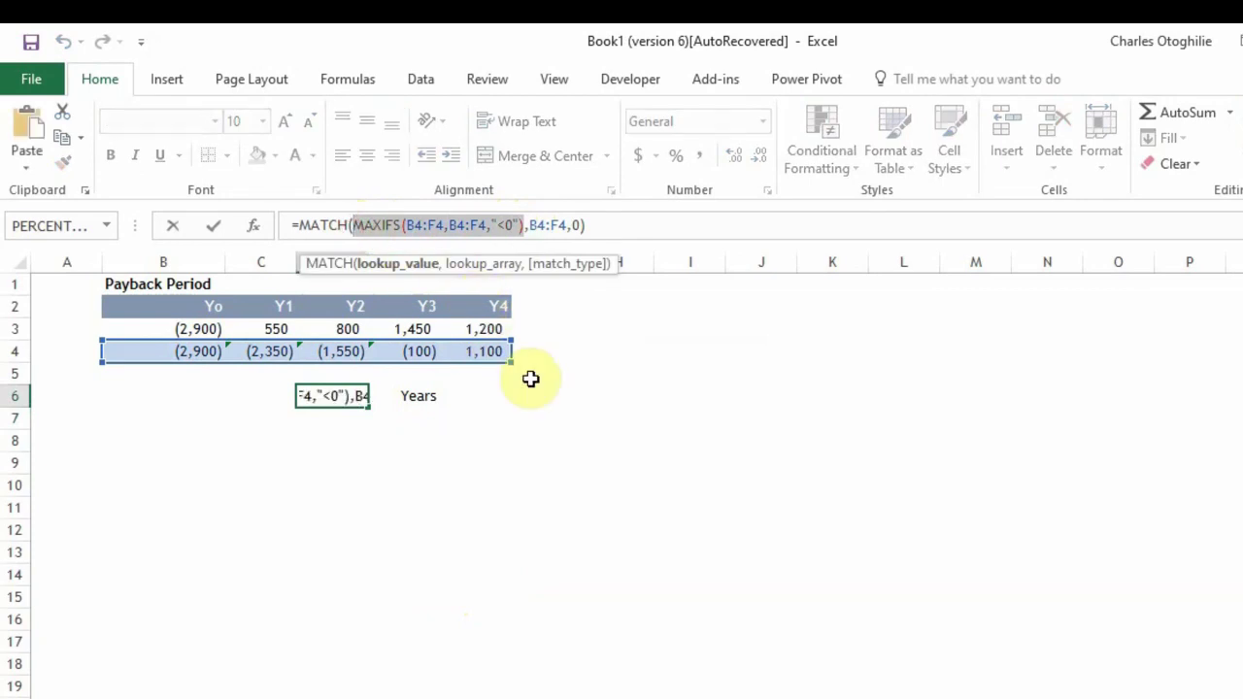
key("Escape")
left_click(357, 419)
left_click(337, 231)
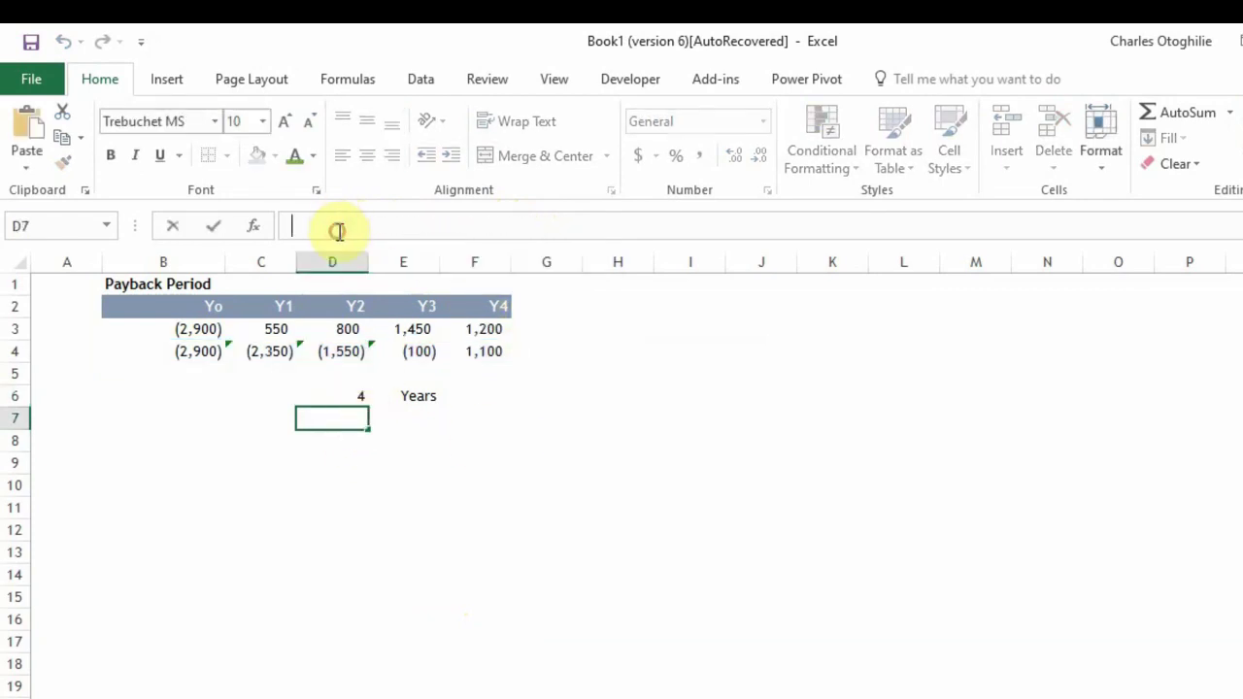
type("=")
key("ctrl+v")
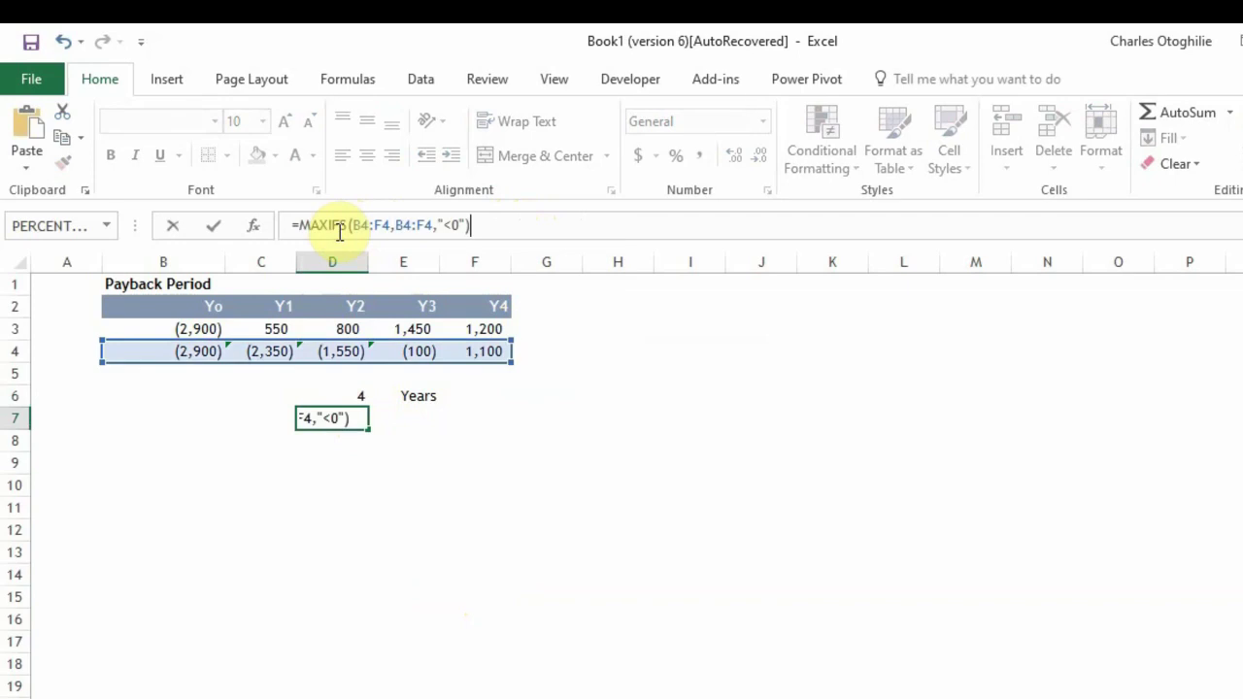
key("Return")
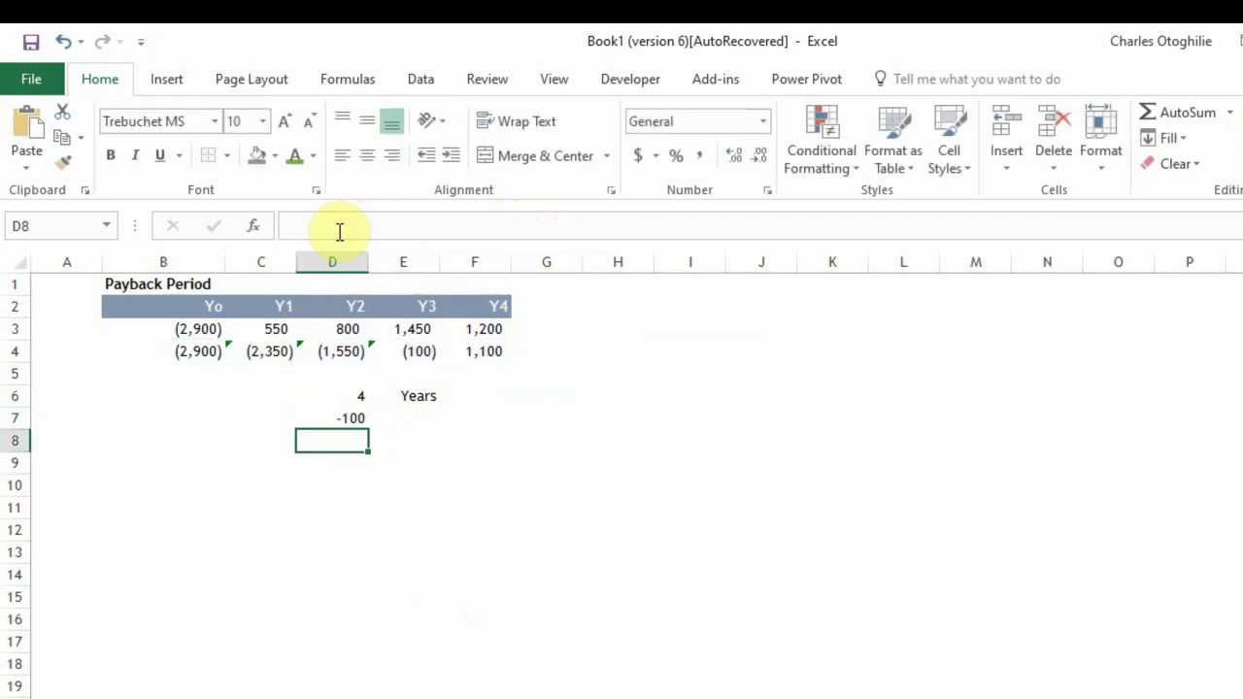
- Compare the D6 and D7 formulas and check E4's cumulative value and the Y4 cash flow
key("Up")
key("Up")
key("Up")
key("Down")
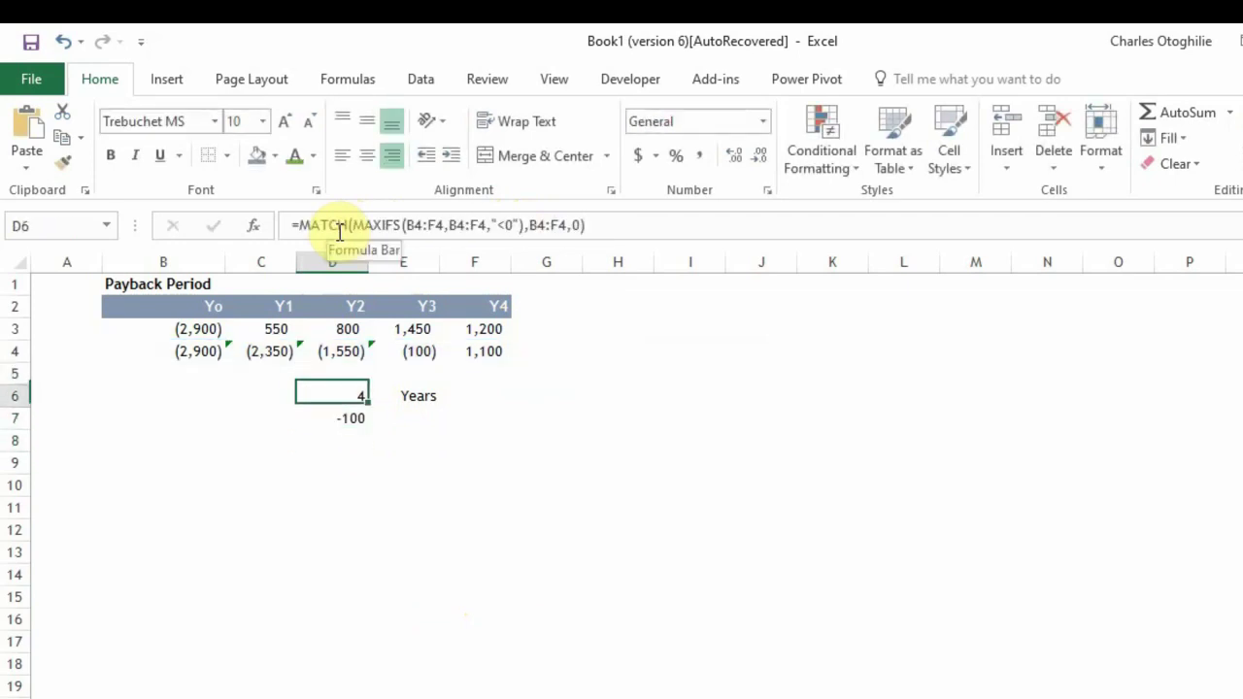
key("Down")
key("Down")
key("Up")
key("Up")
key("Down")
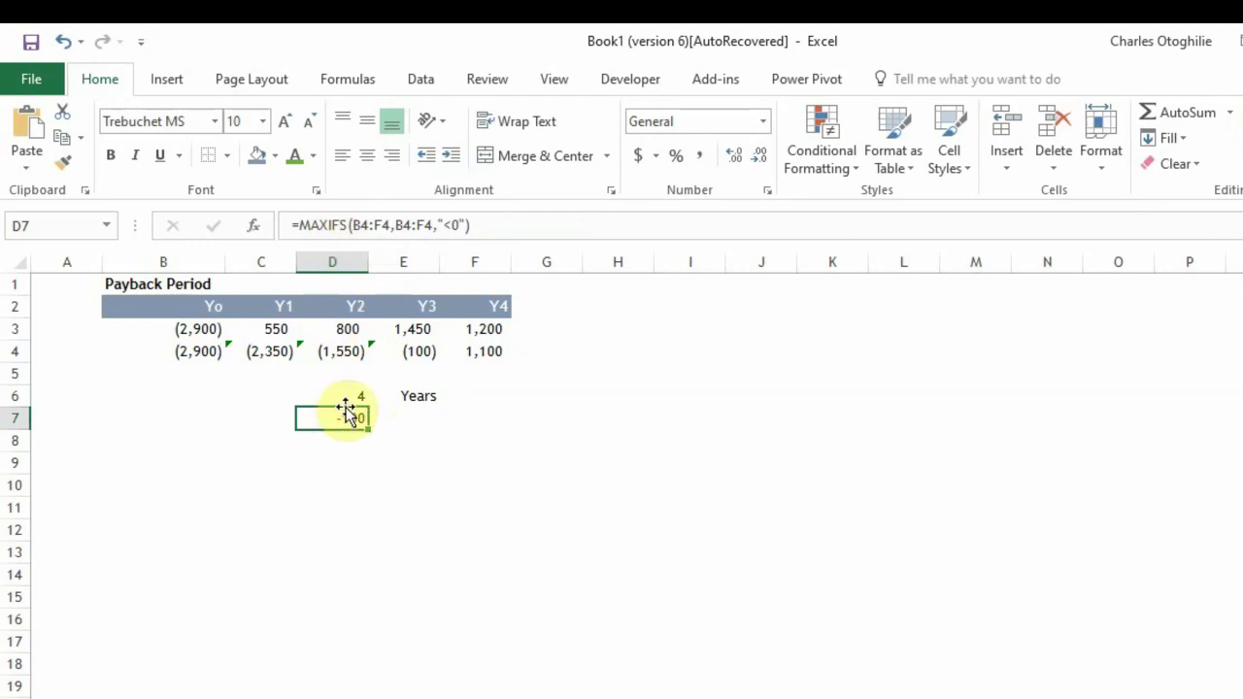
left_click(416, 352)
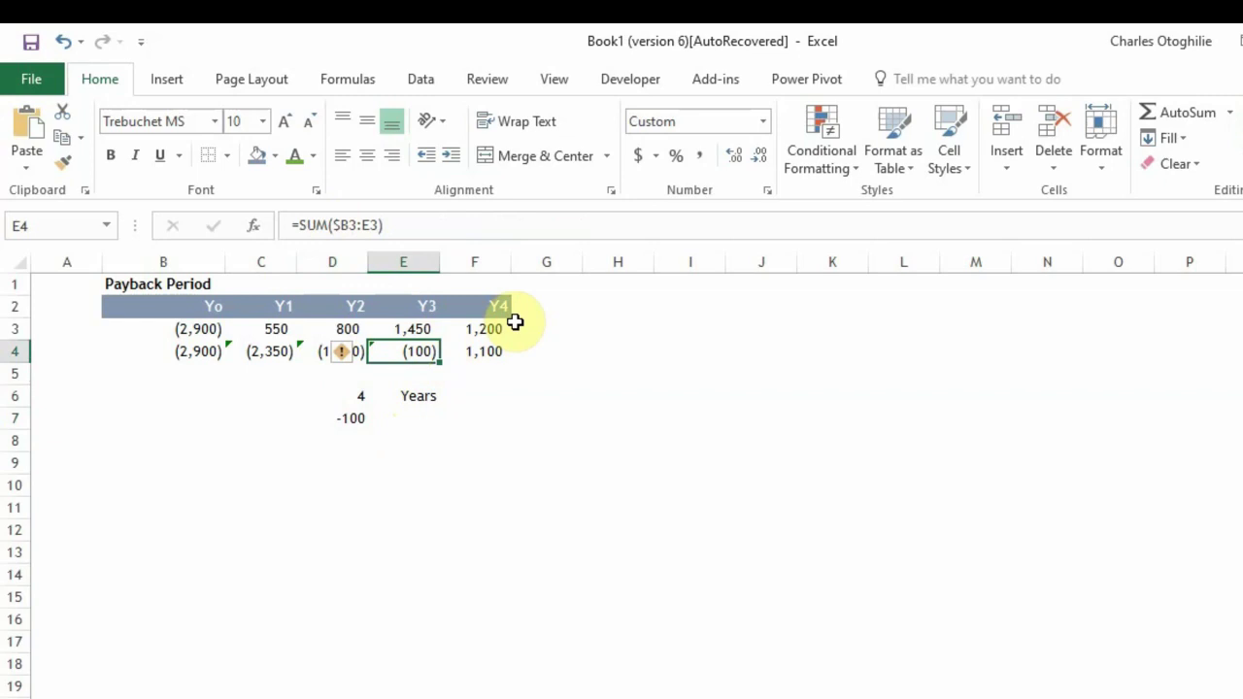
left_click(486, 328)
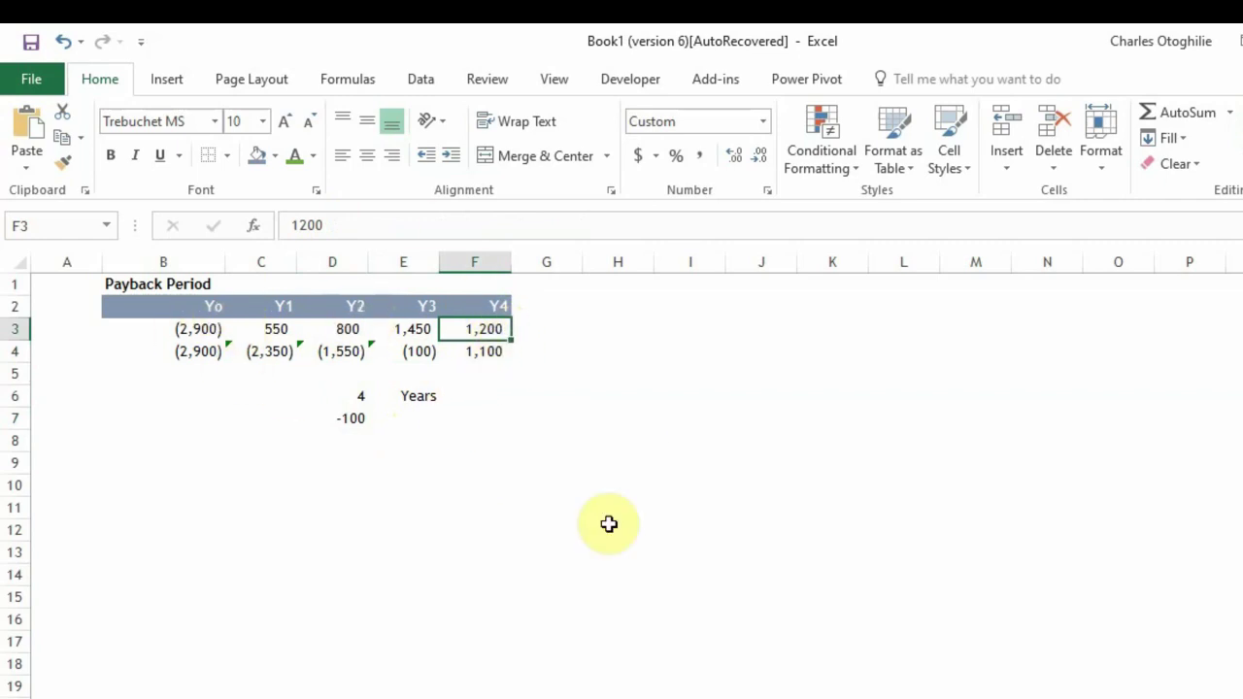
left_click(355, 421)
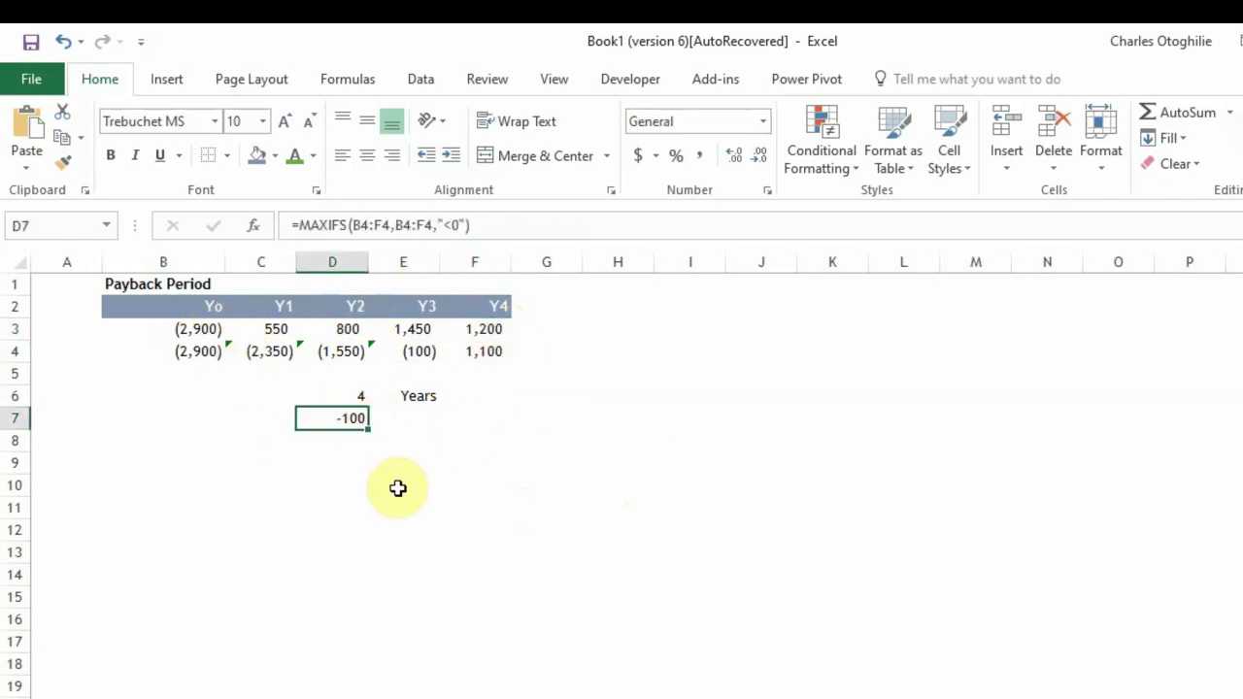
- Negate D7's MAXIFS formula so it shows 100, then append a division sign
left_click(489, 226)
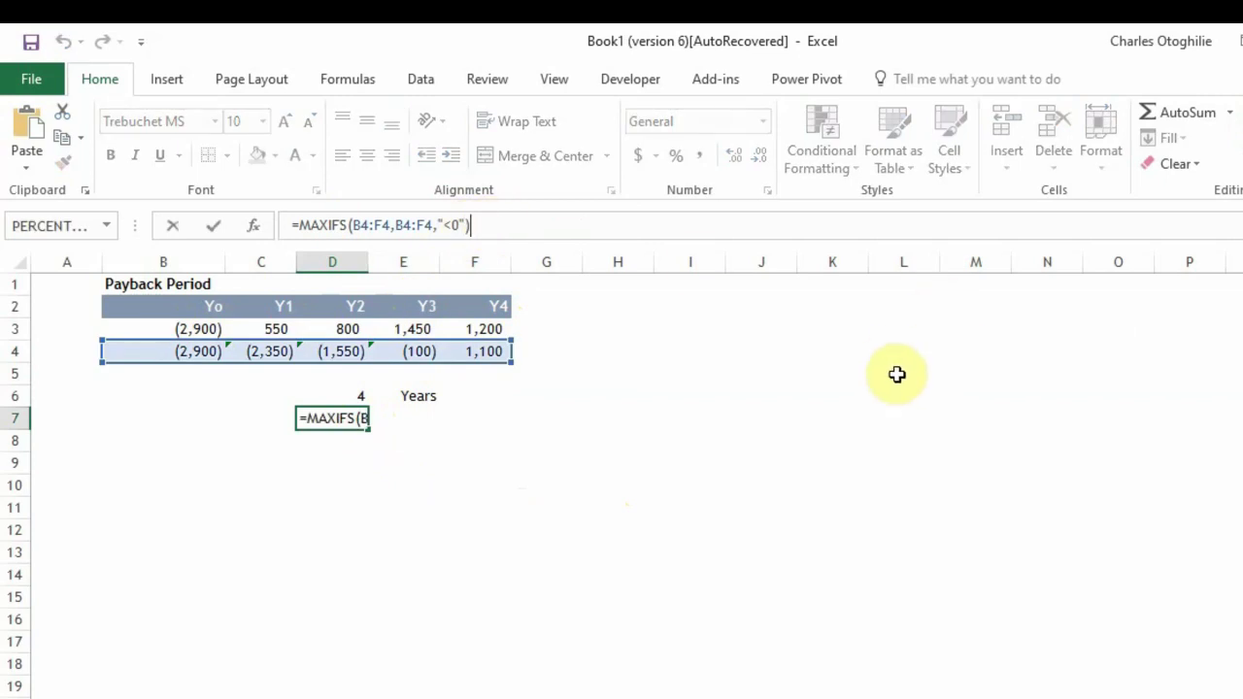
key("Escape")
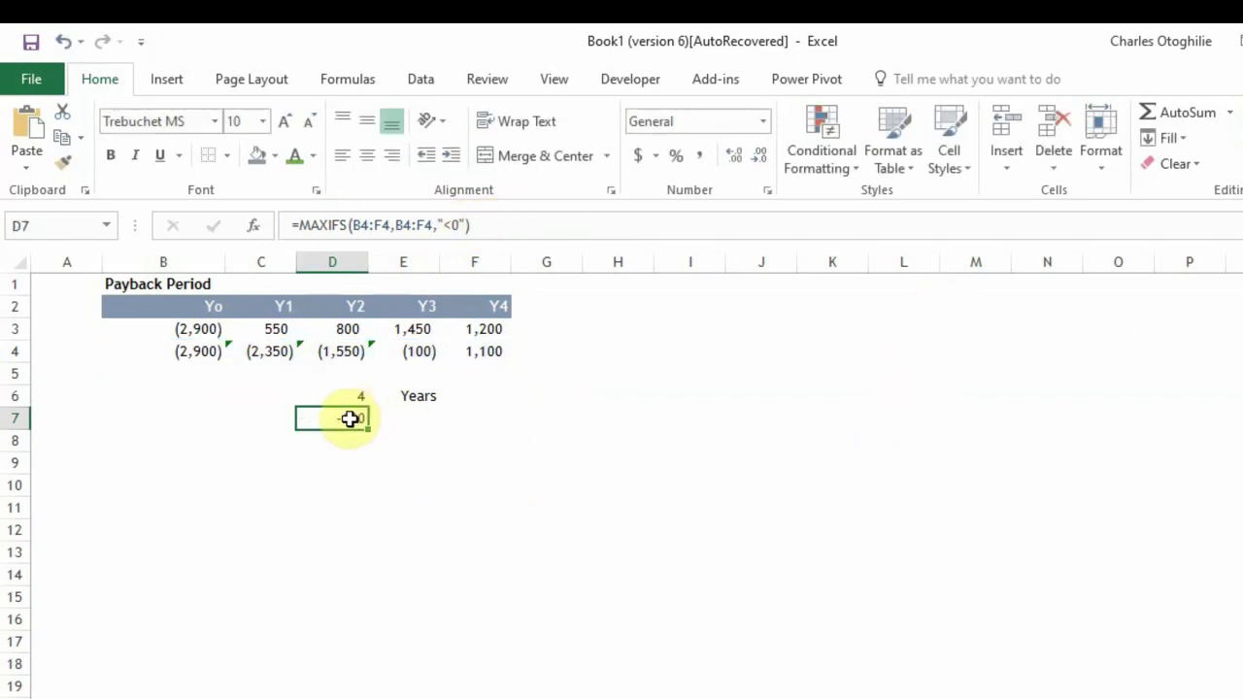
left_click(300, 226)
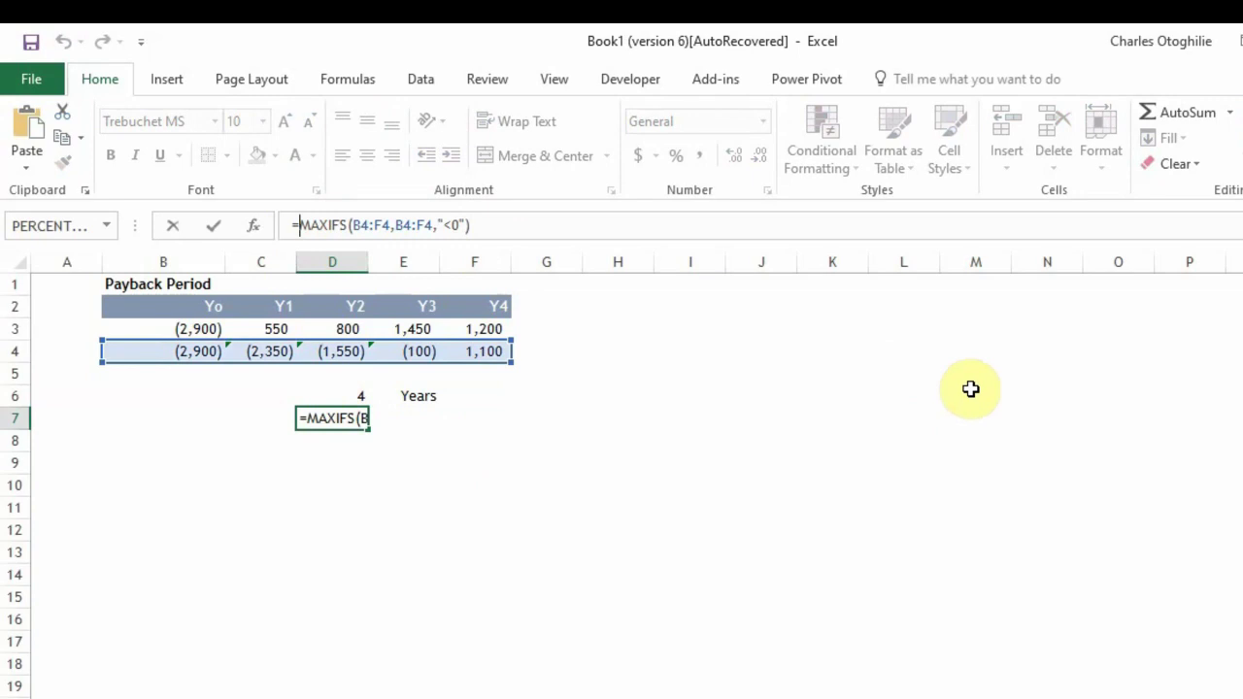
key("Return")
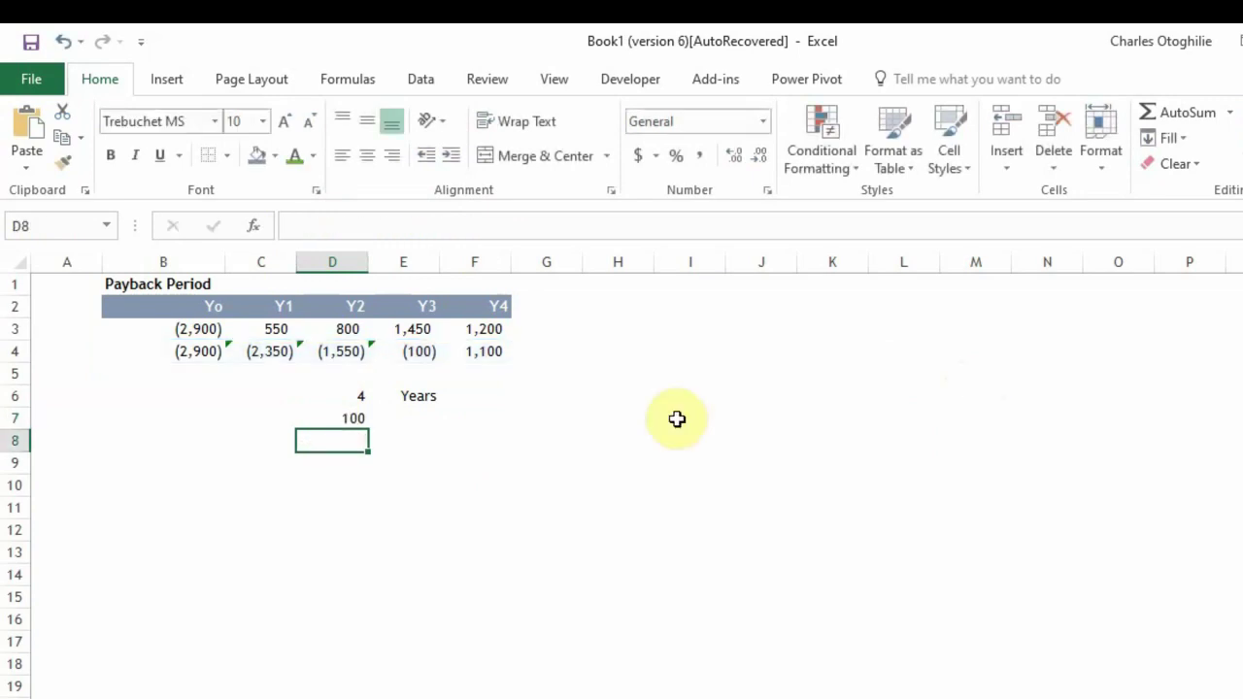
left_click(345, 418)
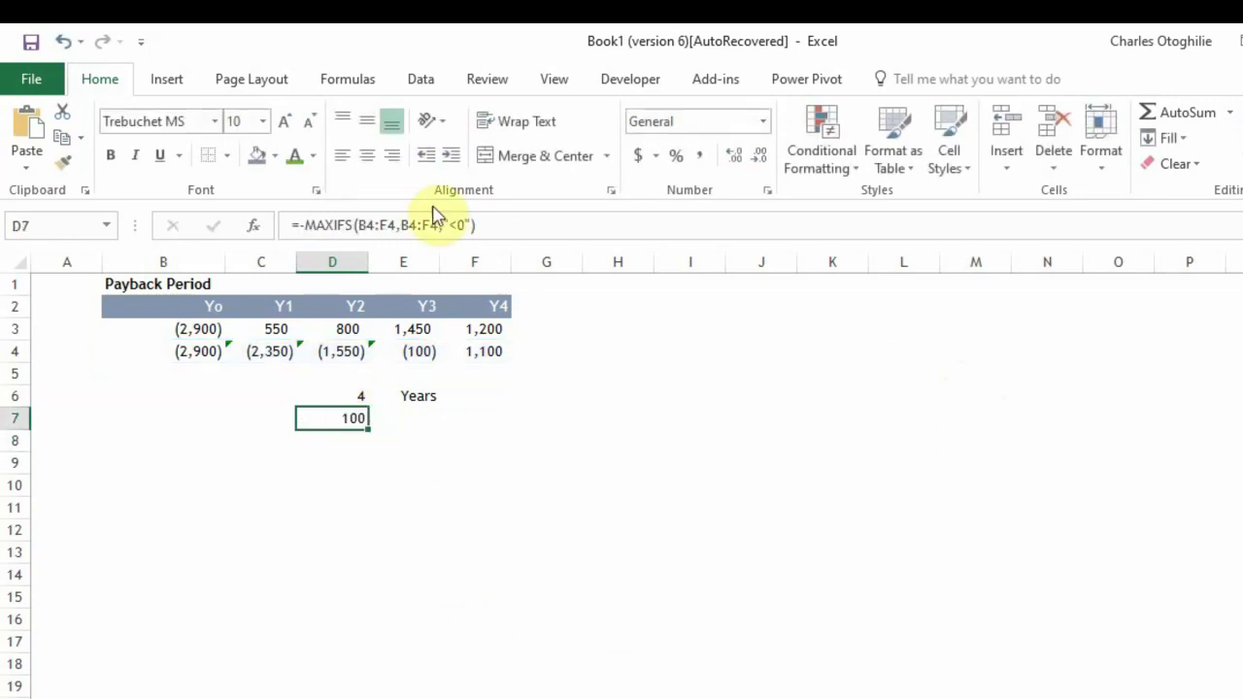
left_click(497, 226)
type("/")
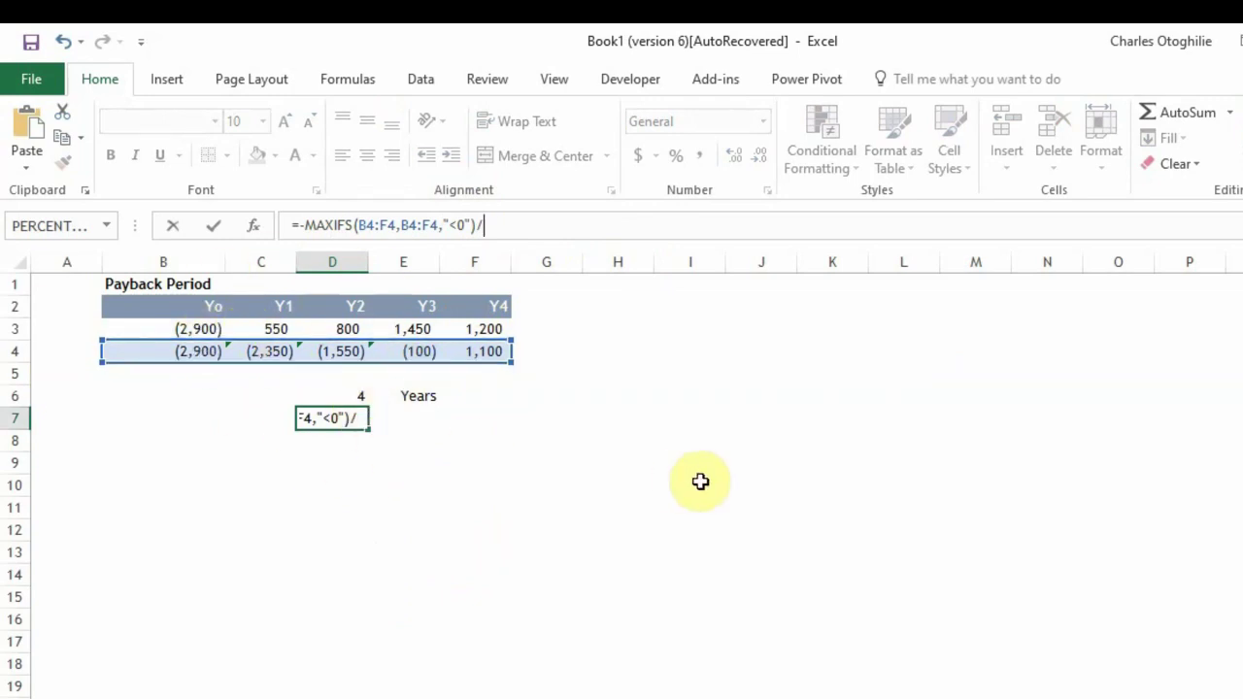
- Divide by INDEX(B3:F3,,D6+1) to get the fractional year in D7, which shows 0.08
type("index")
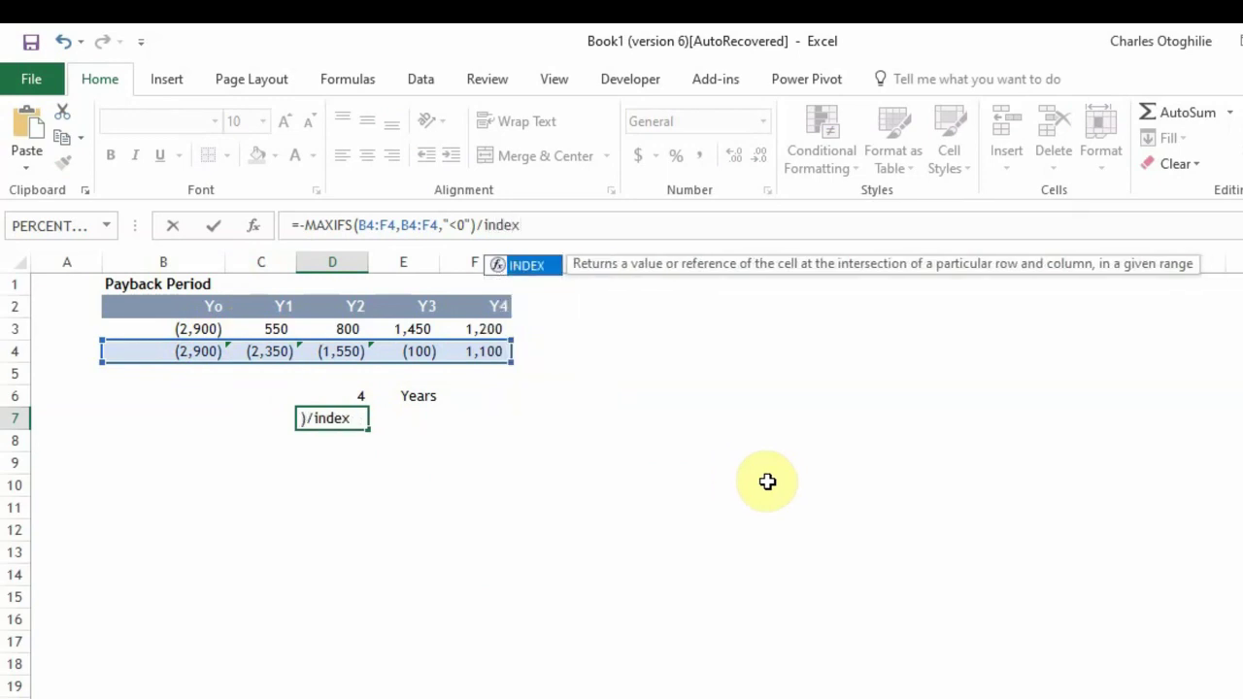
type("(")
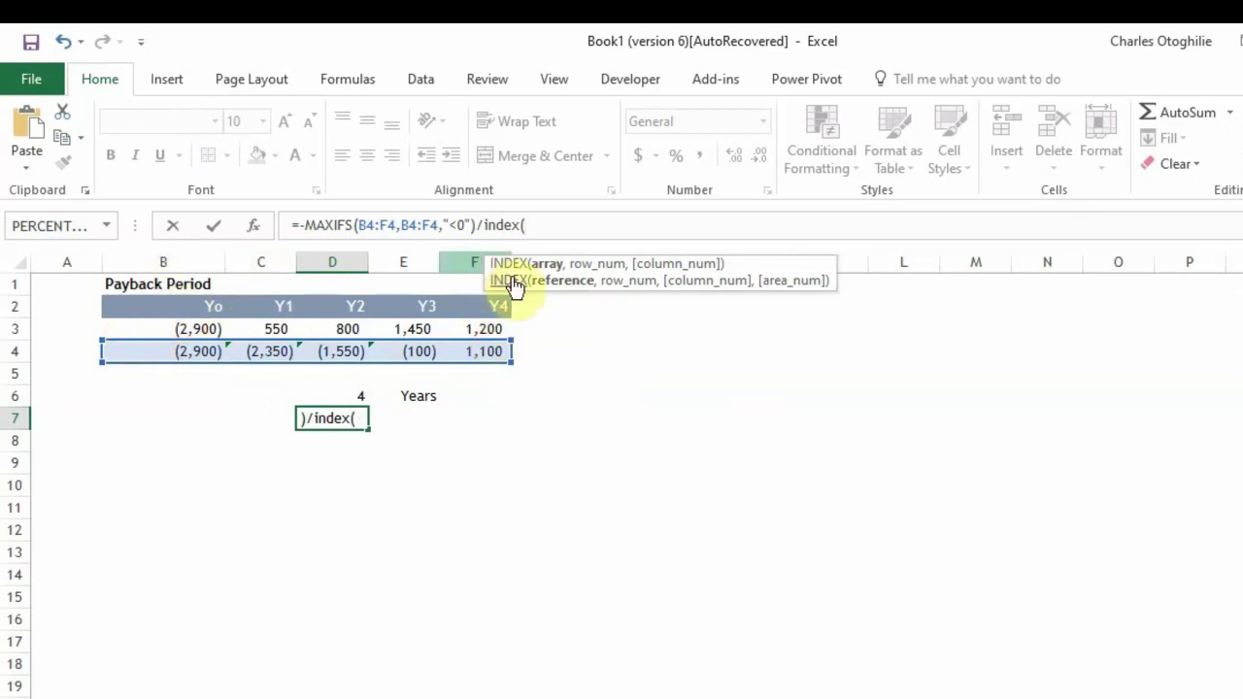
left_click(175, 329)
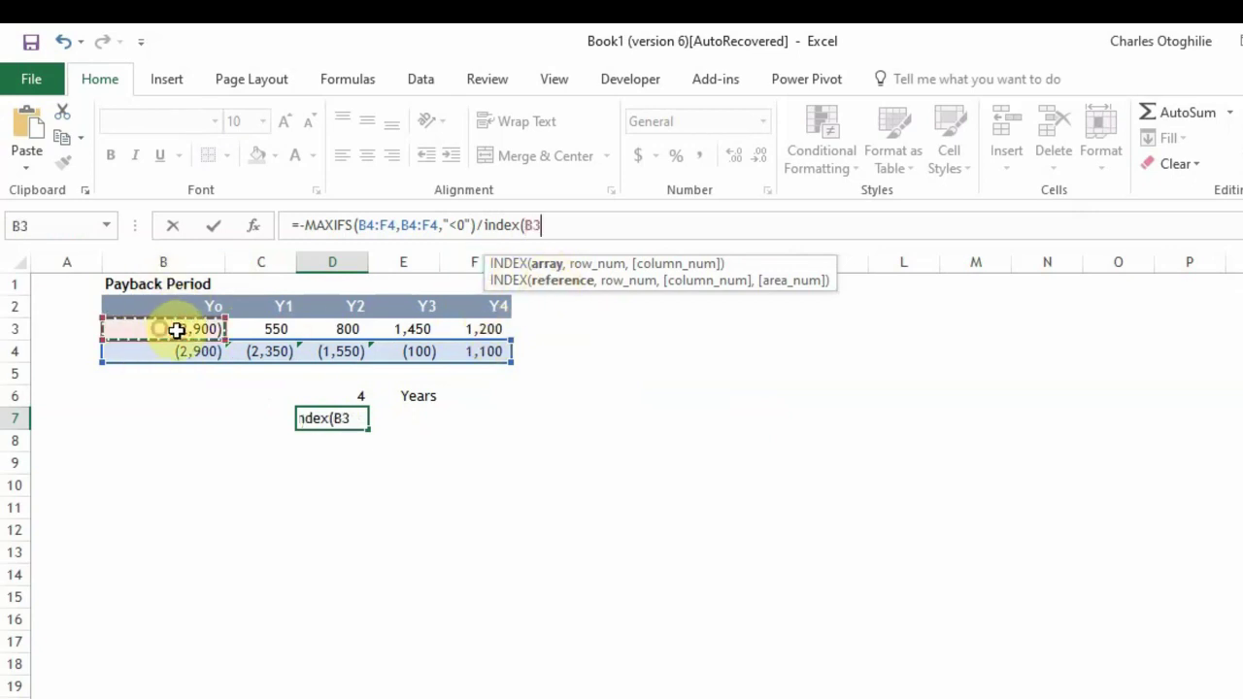
left_click_drag(175, 329, 492, 313)
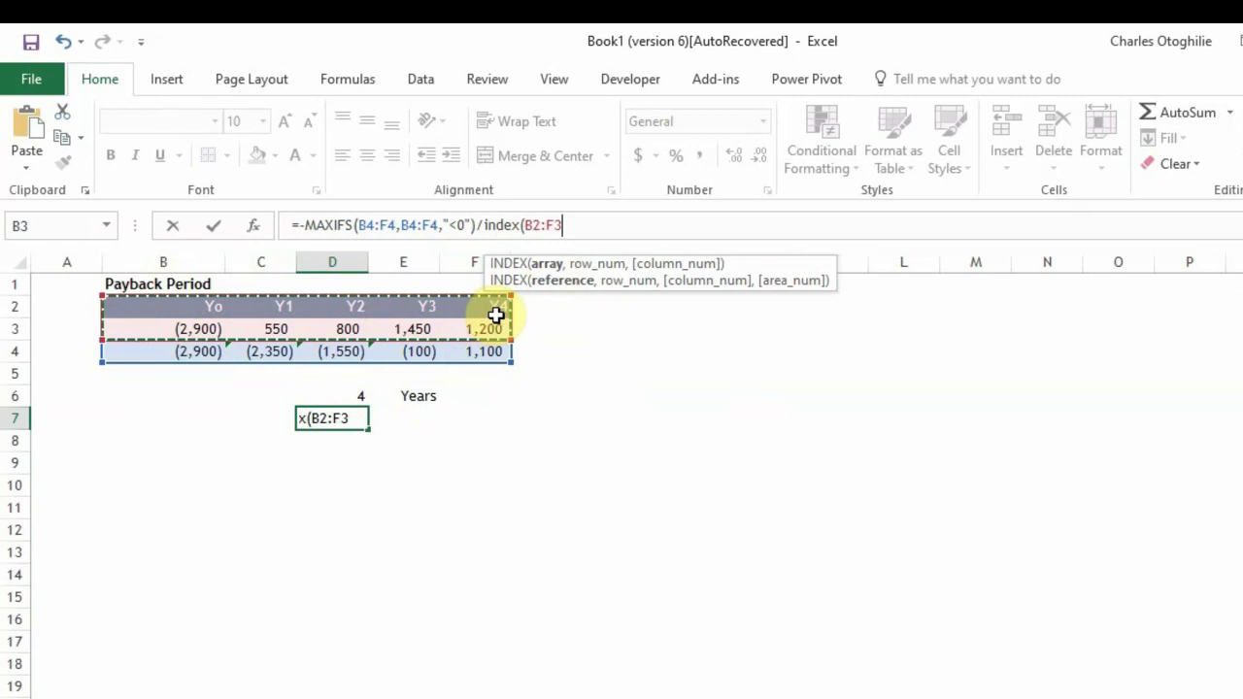
type(",")
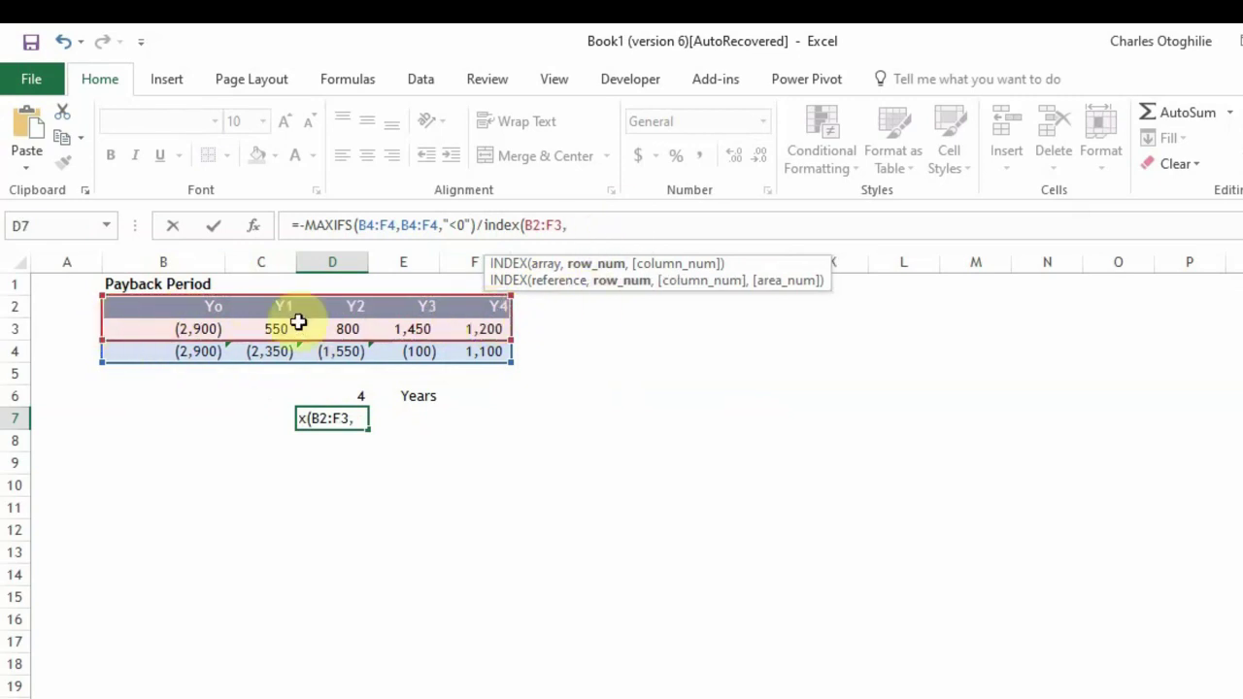
left_click_drag(507, 297, 507, 321)
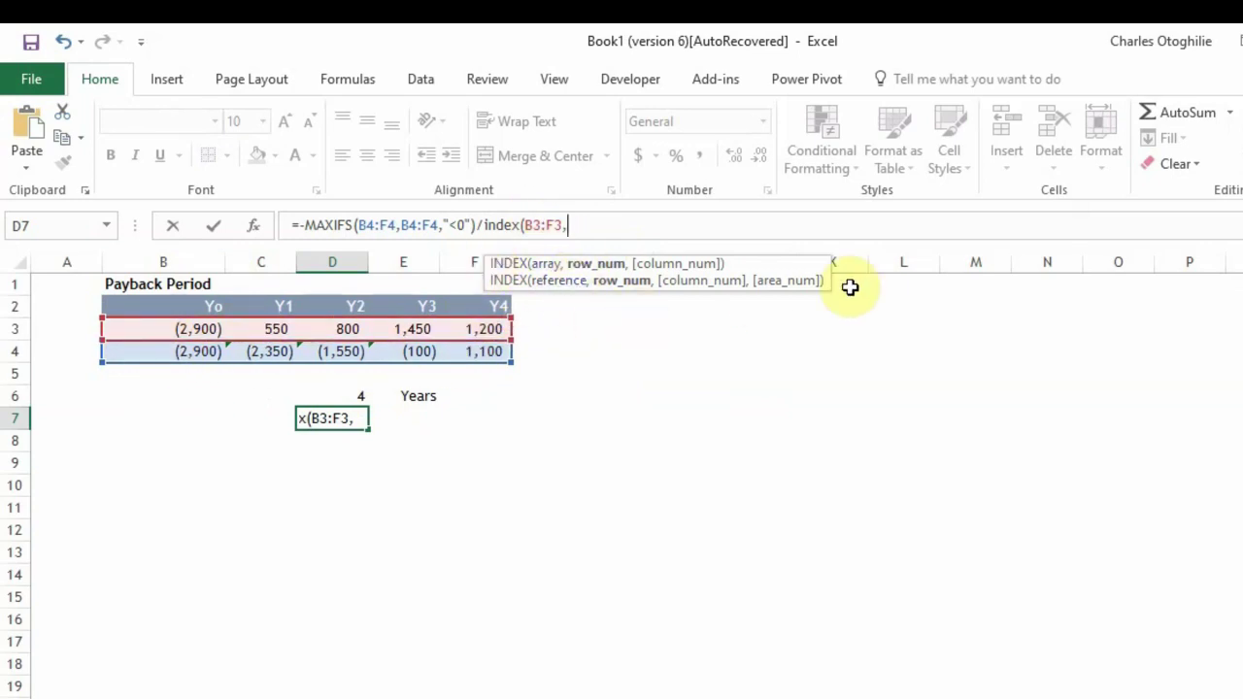
type(",")
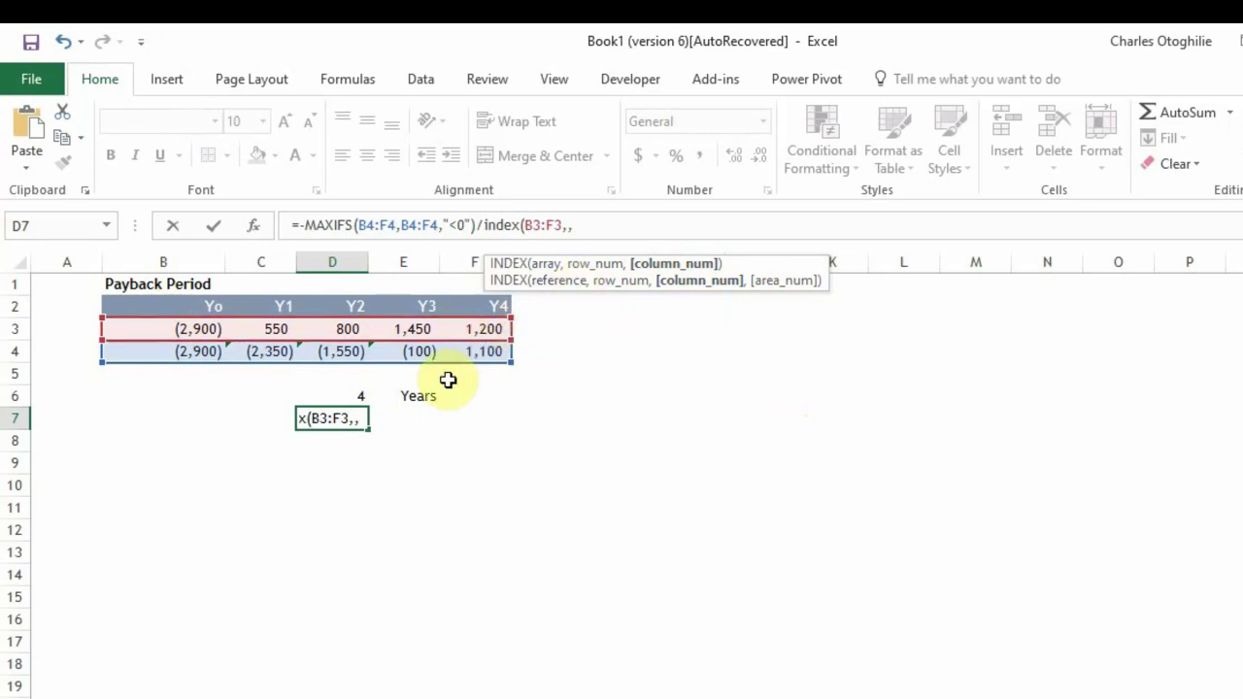
left_click(358, 398)
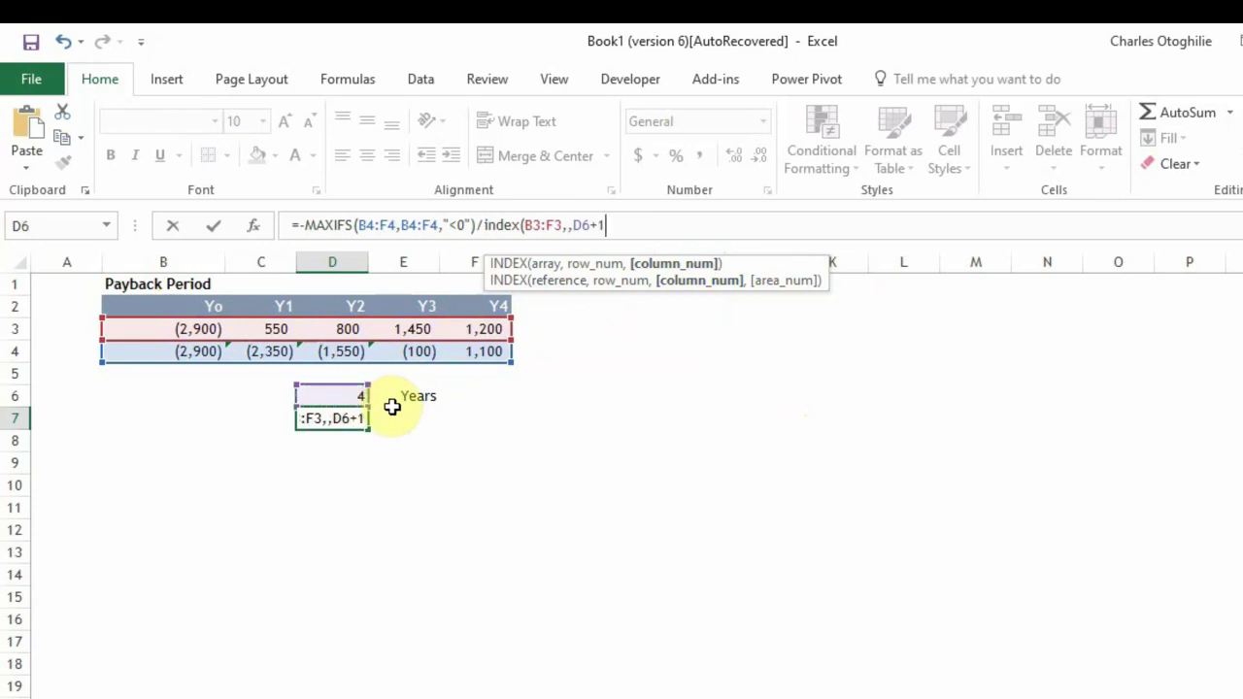
type("+1)")
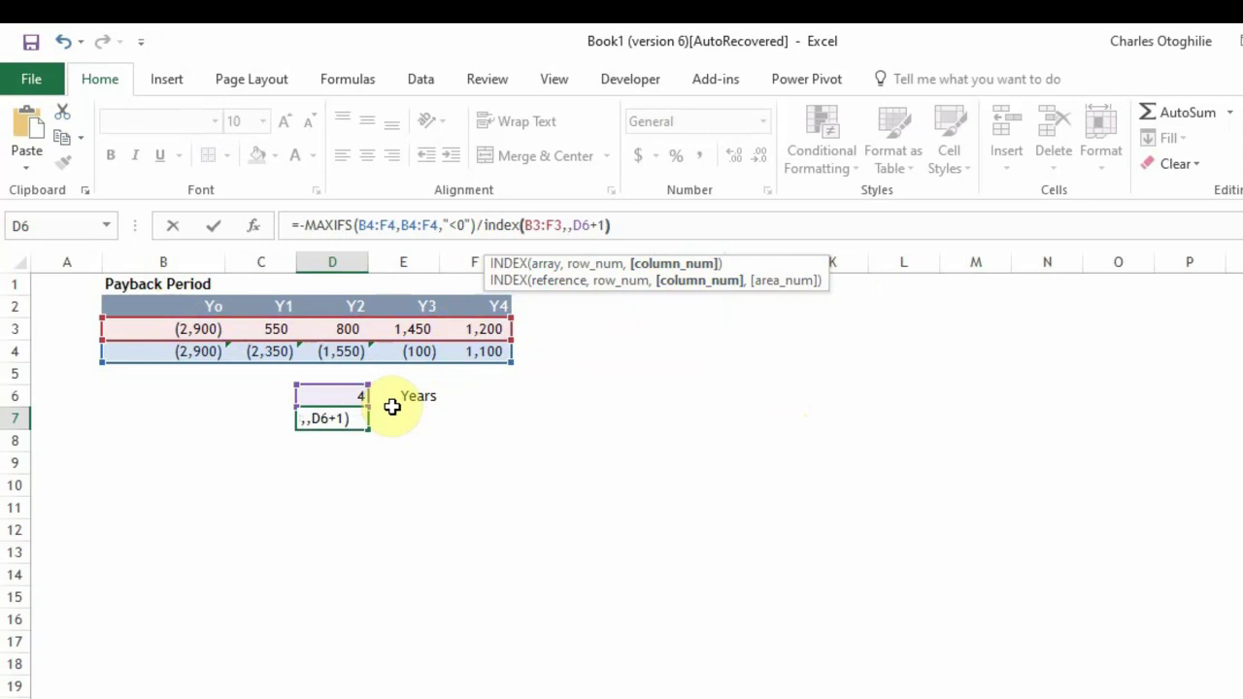
key("Return")
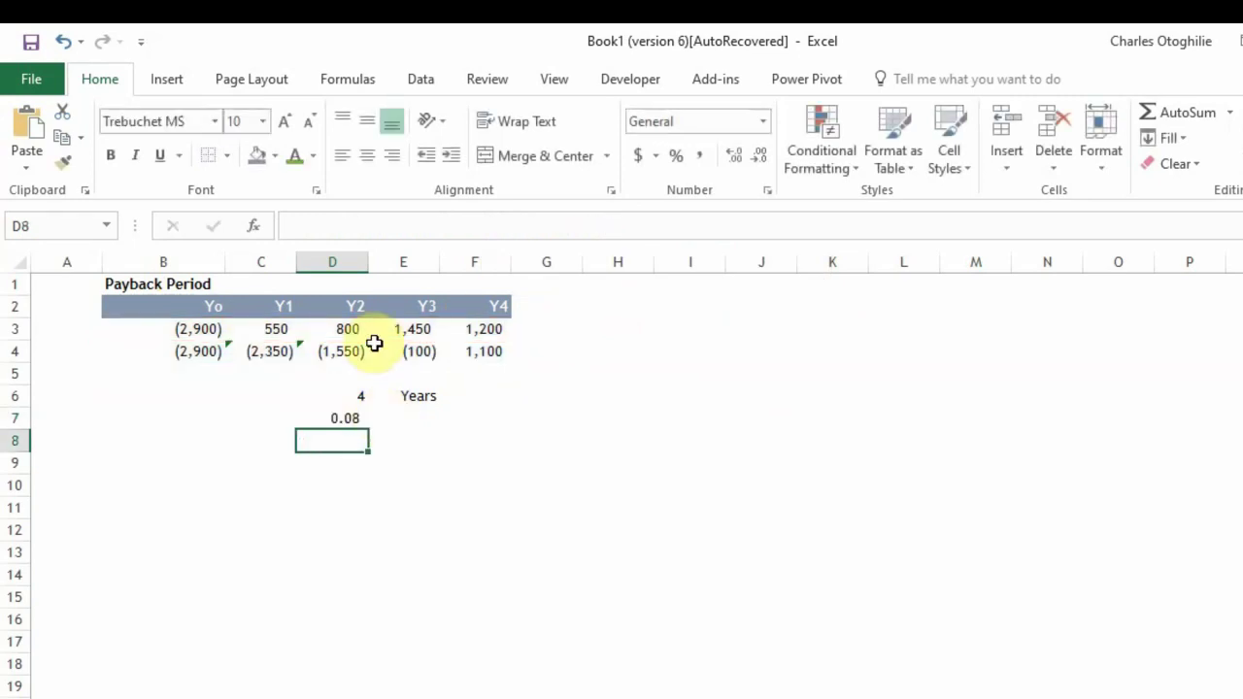
left_click(334, 414)
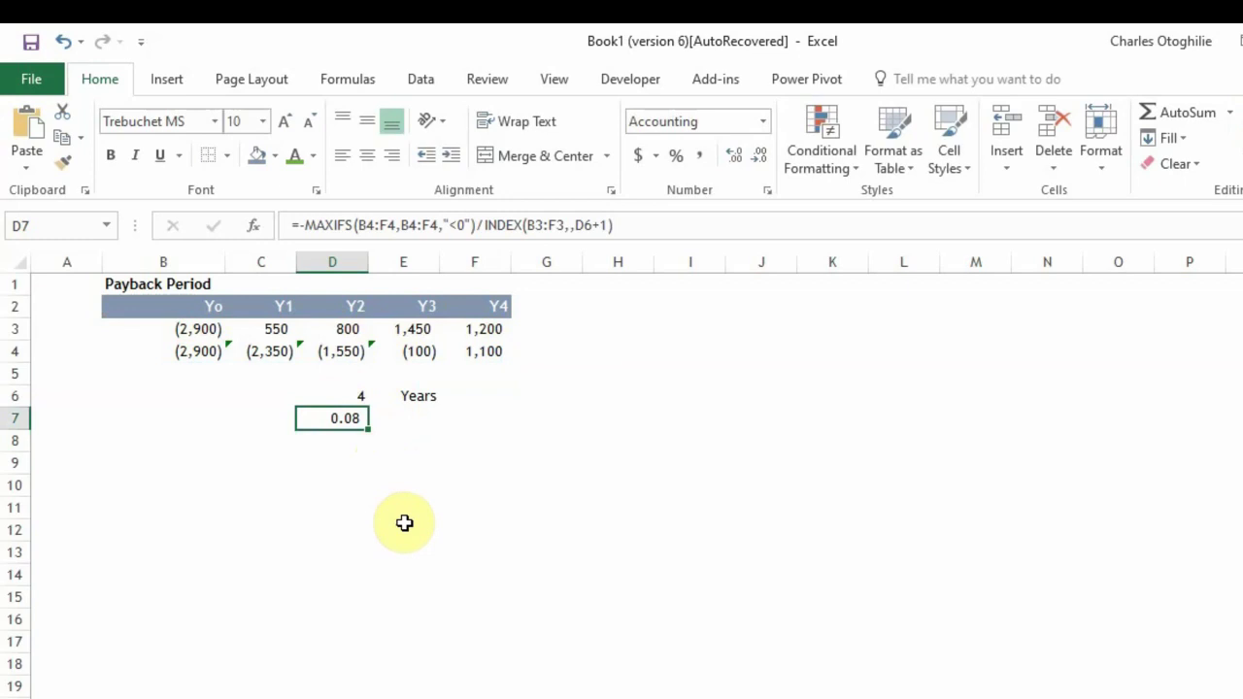
- Bracket D7's formula and multiply it by 12, showing 1.00 month
left_click(304, 225)
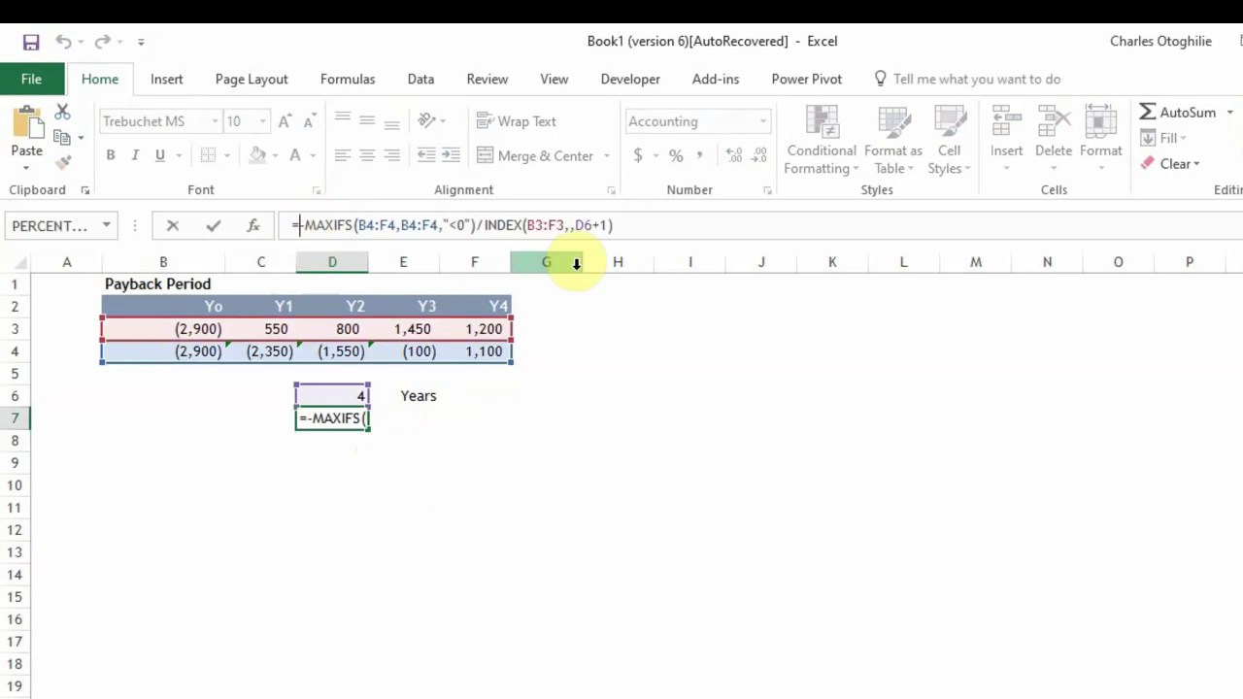
type("(")
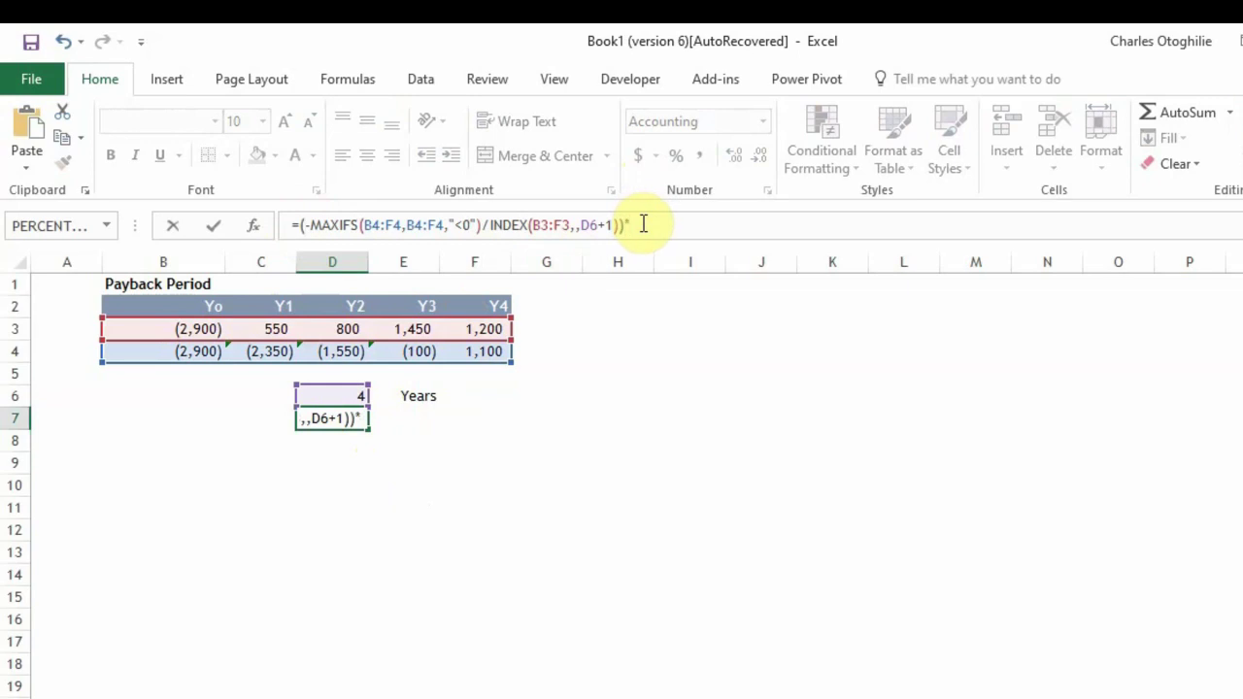
type("12")
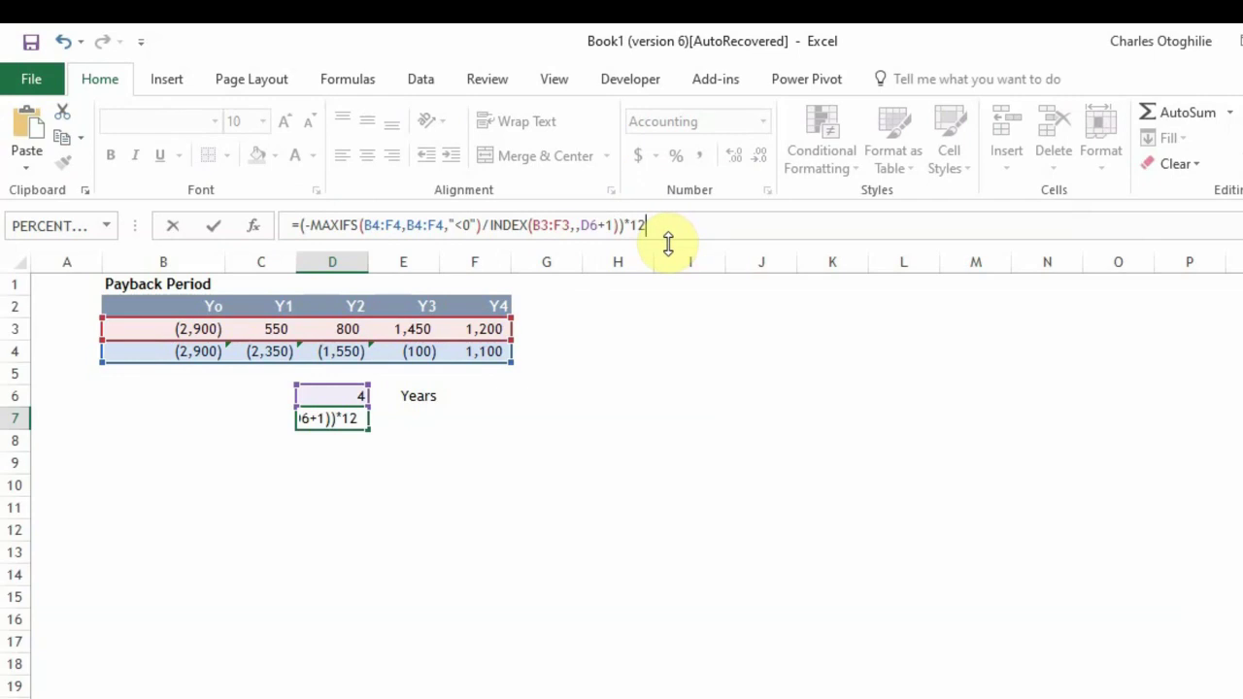
key("Return")
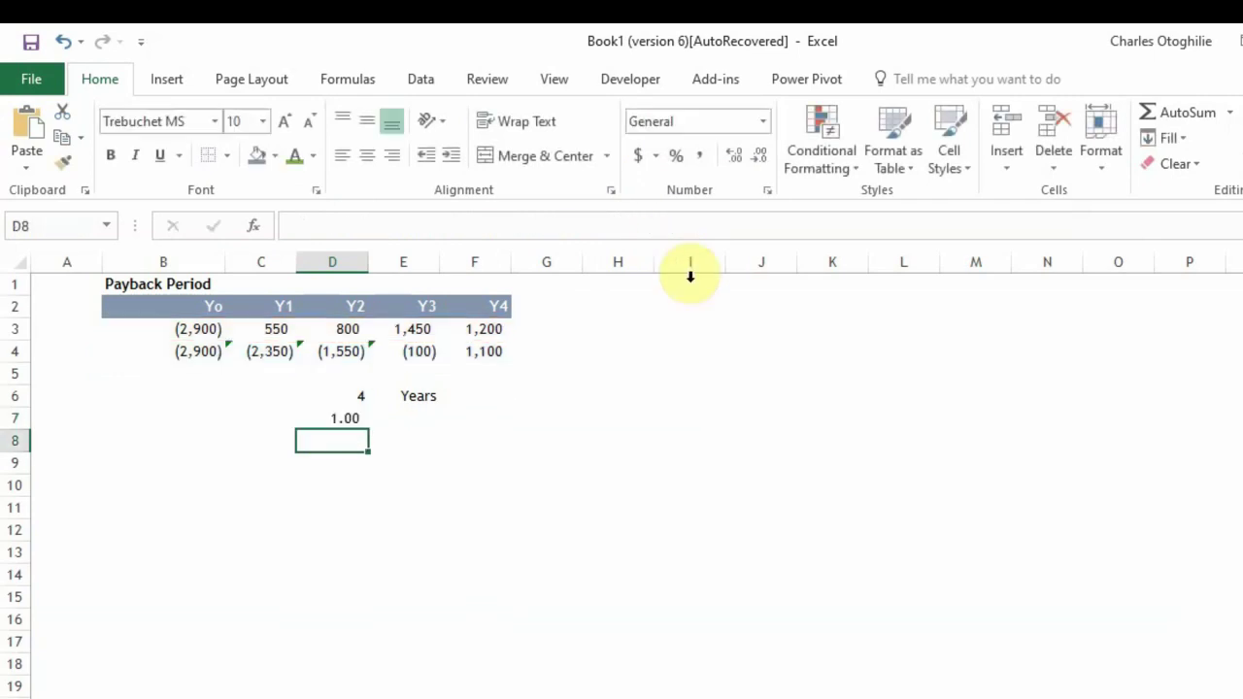
left_click(336, 420)
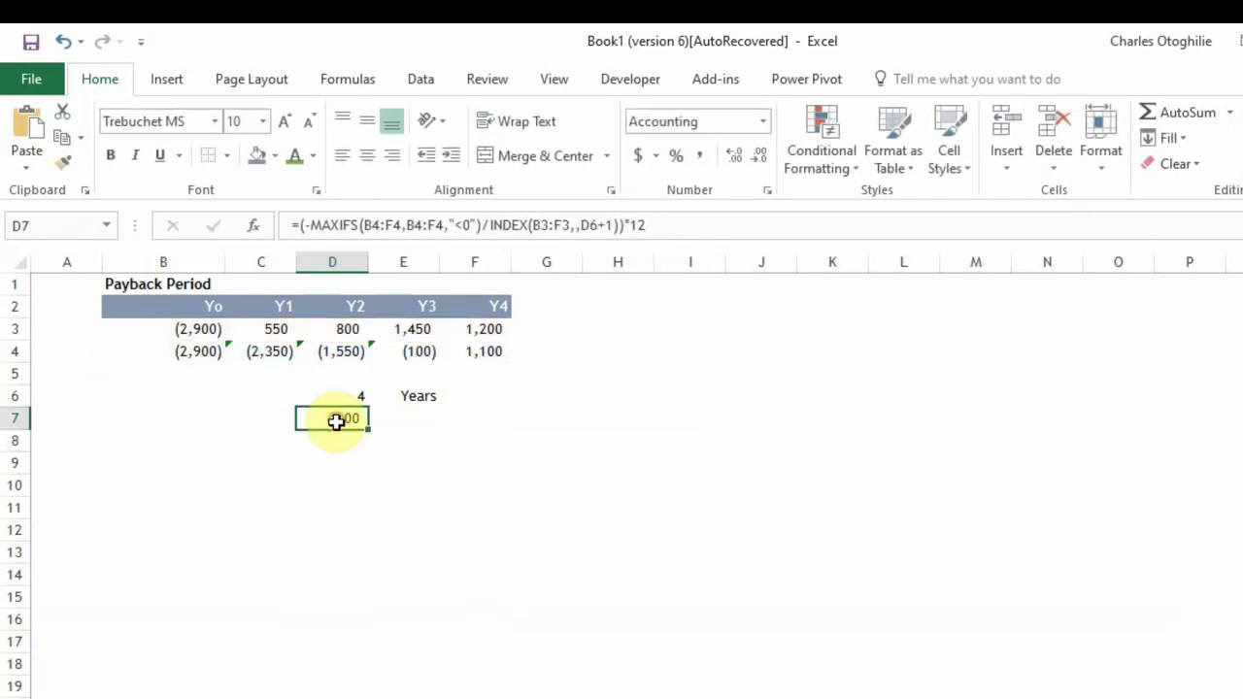
- Drop the decimals from the month result and label E7 'Month'
left_click(759, 157)
left_click(759, 158)
left_click(399, 423)
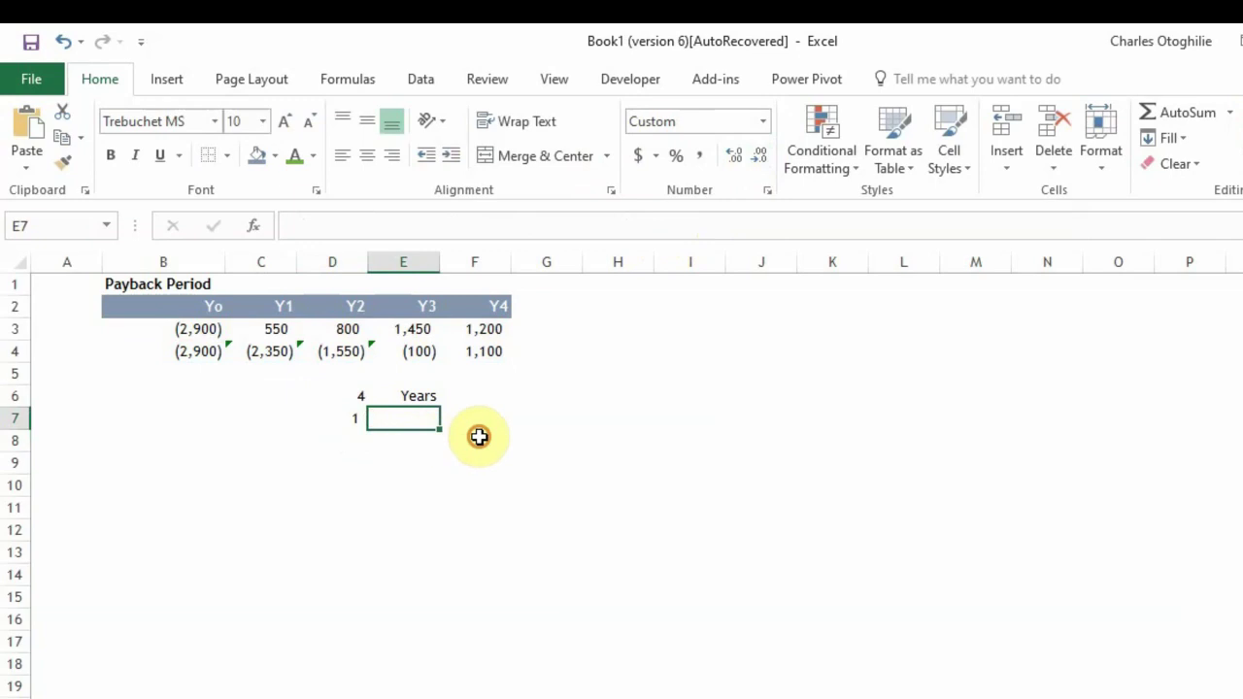
left_click(458, 439)
left_click(427, 423)
type("Month")
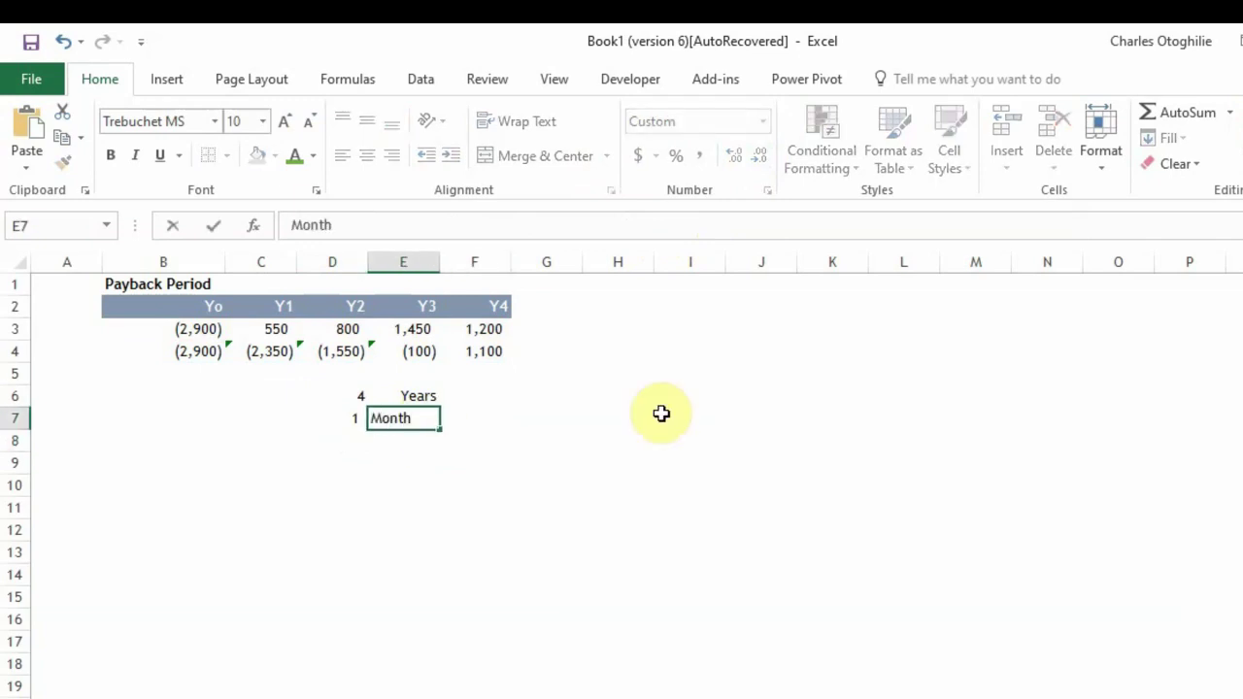
key("Return")
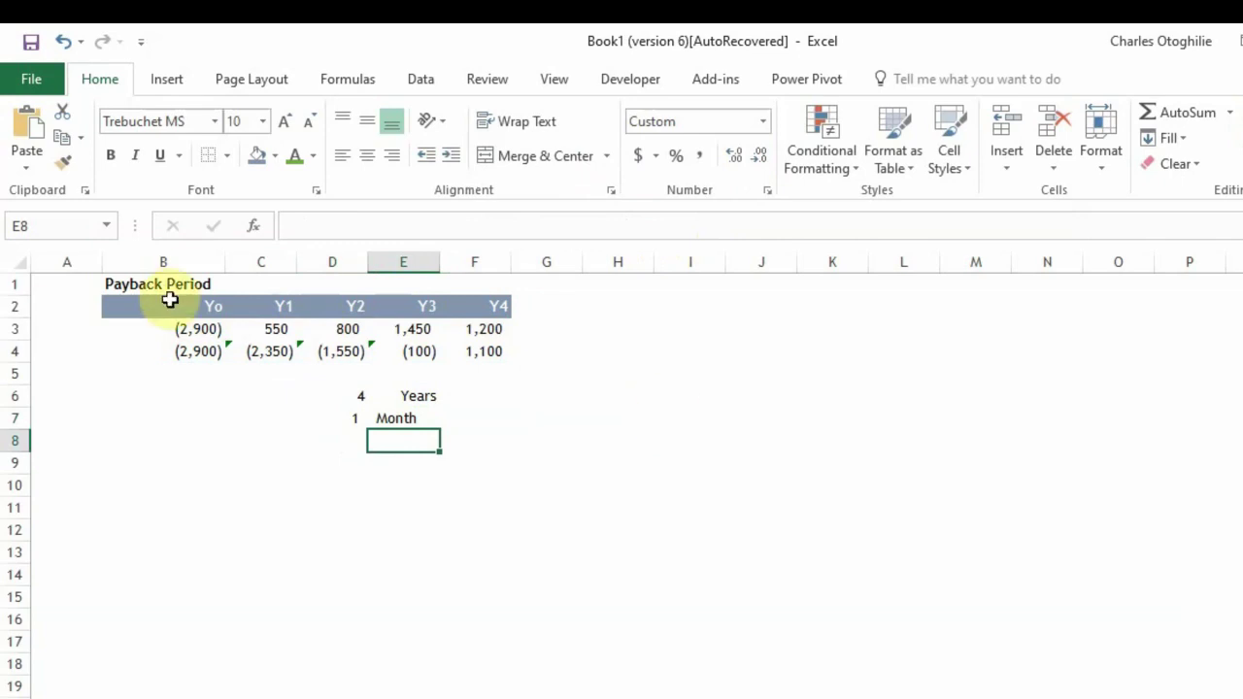
- Move the Years label into E5 and the years result (4) beneath it in E6
left_click(360, 391)
left_click(420, 401)
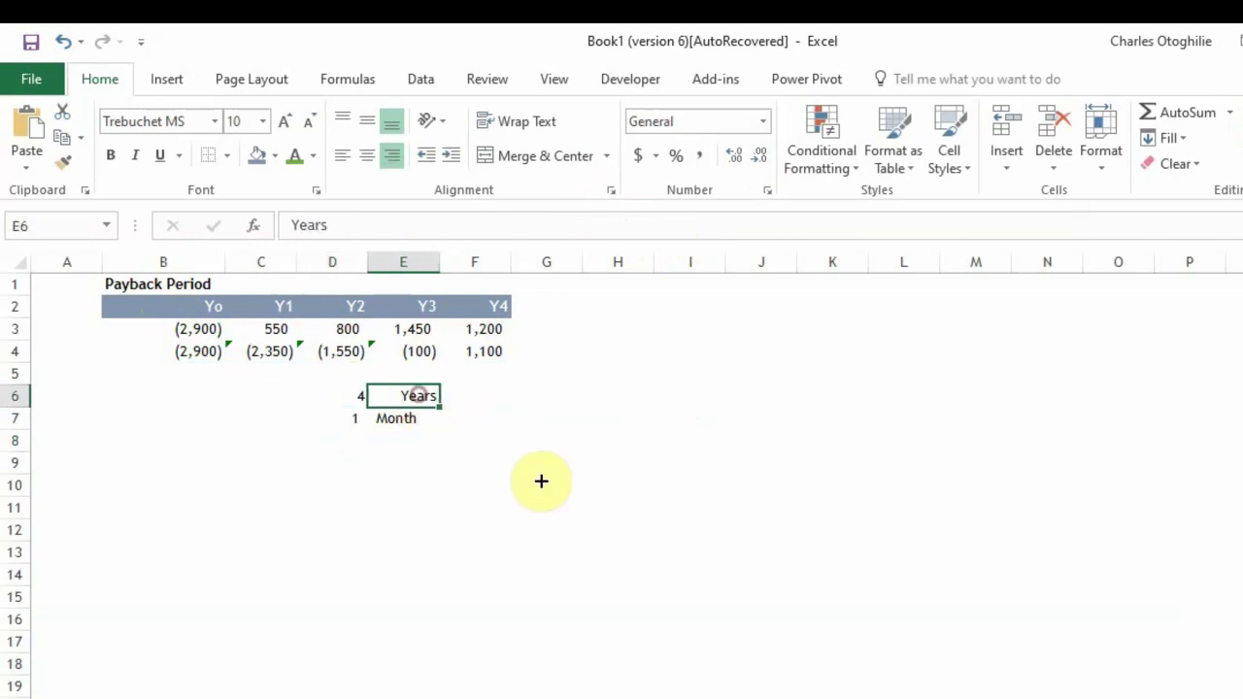
key("ctrl+c")
key("Left")
key("Up")
key("Up")
key("Down")
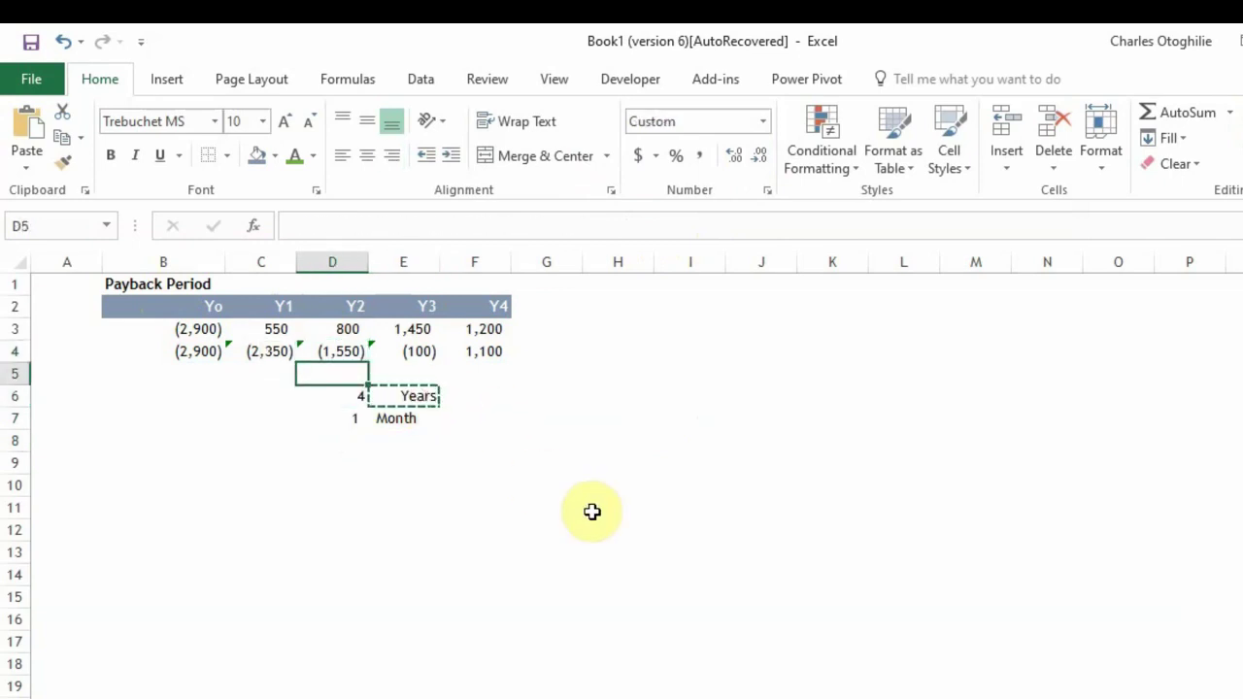
key("Right")
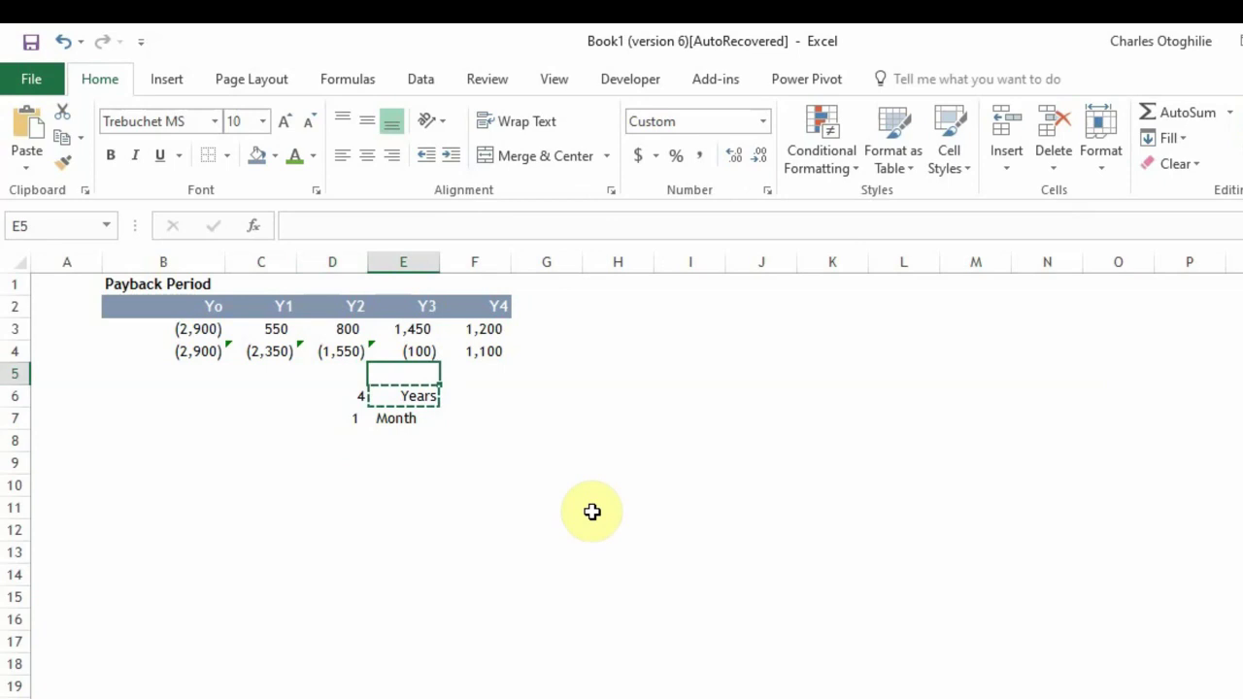
key("ctrl+v")
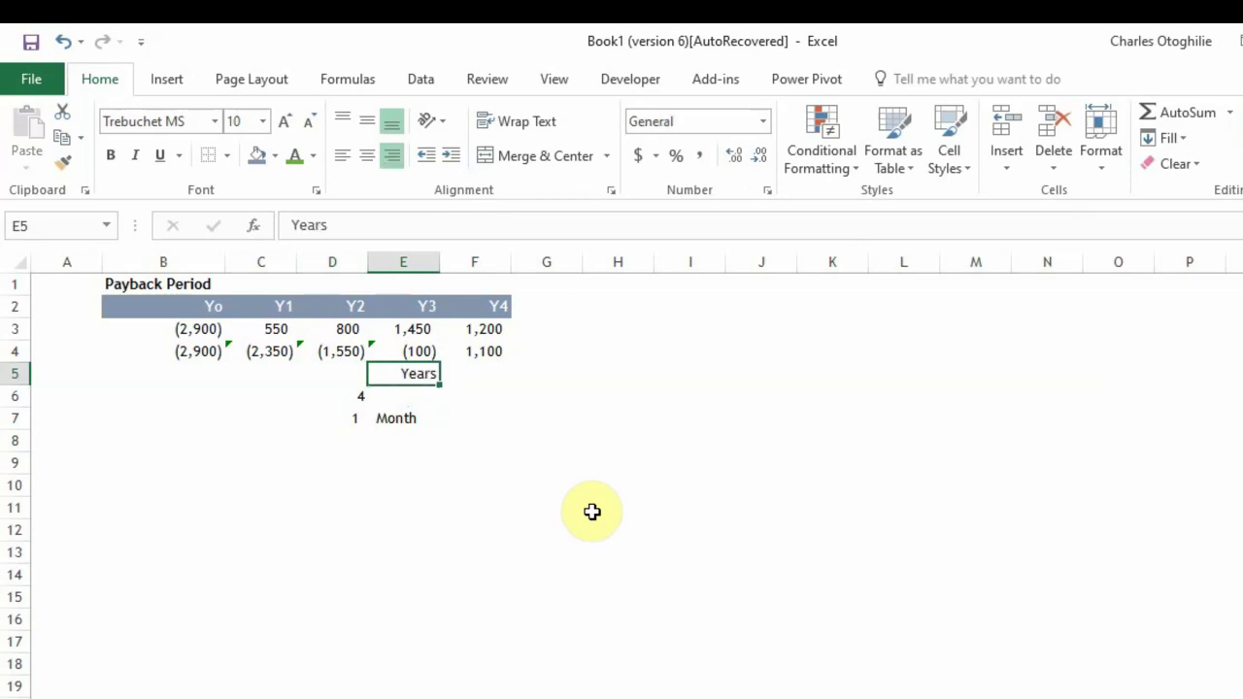
key("Down")
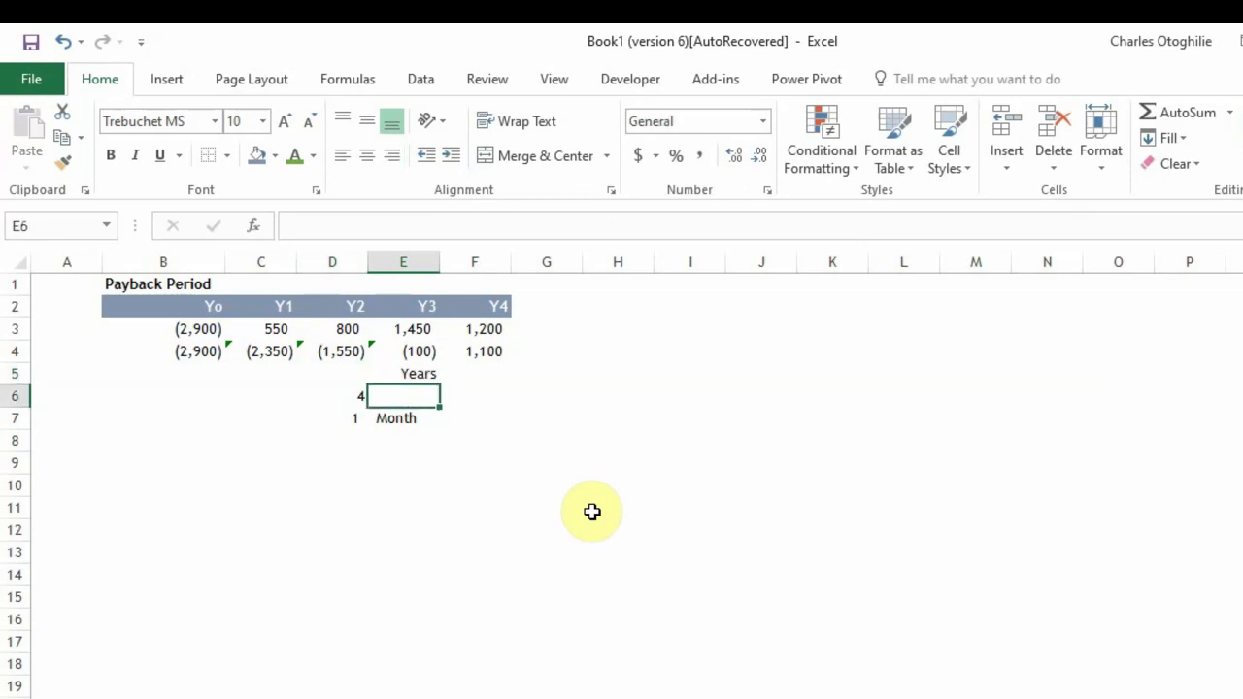
key("Left")
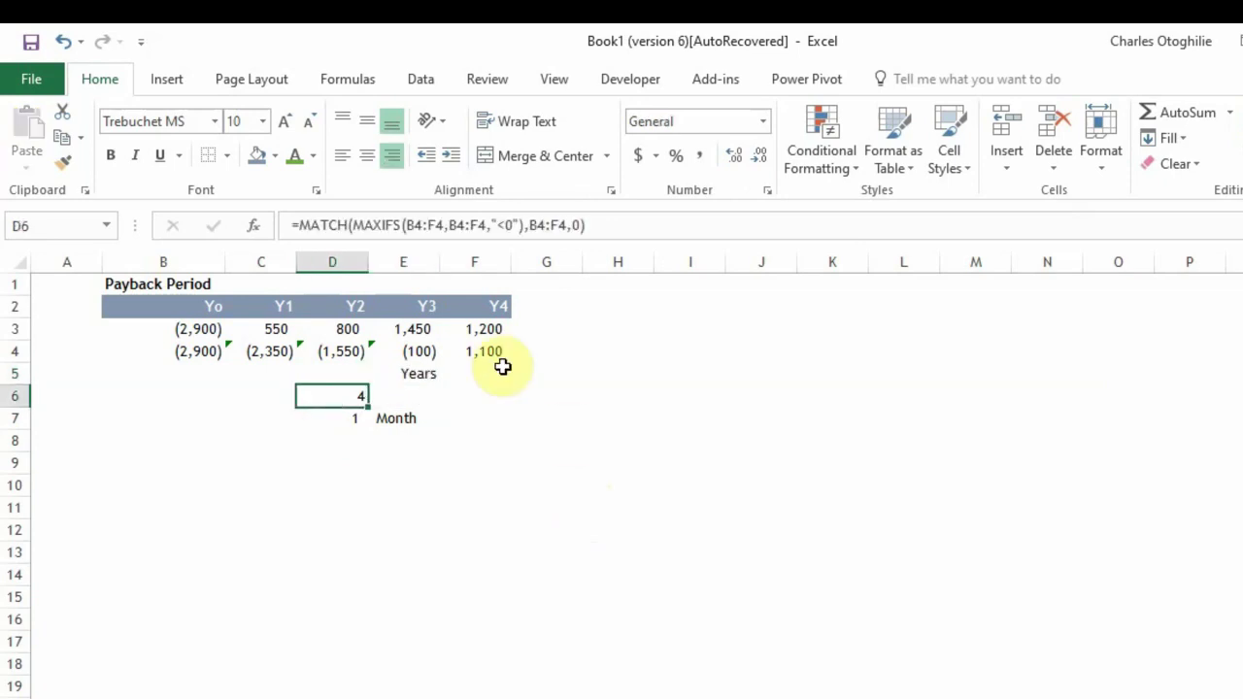
key("ctrl+c")
key("Right")
key("ctrl+v")
- Move the Month label into F5 and the month result (1) beneath it in F6
key("Right")
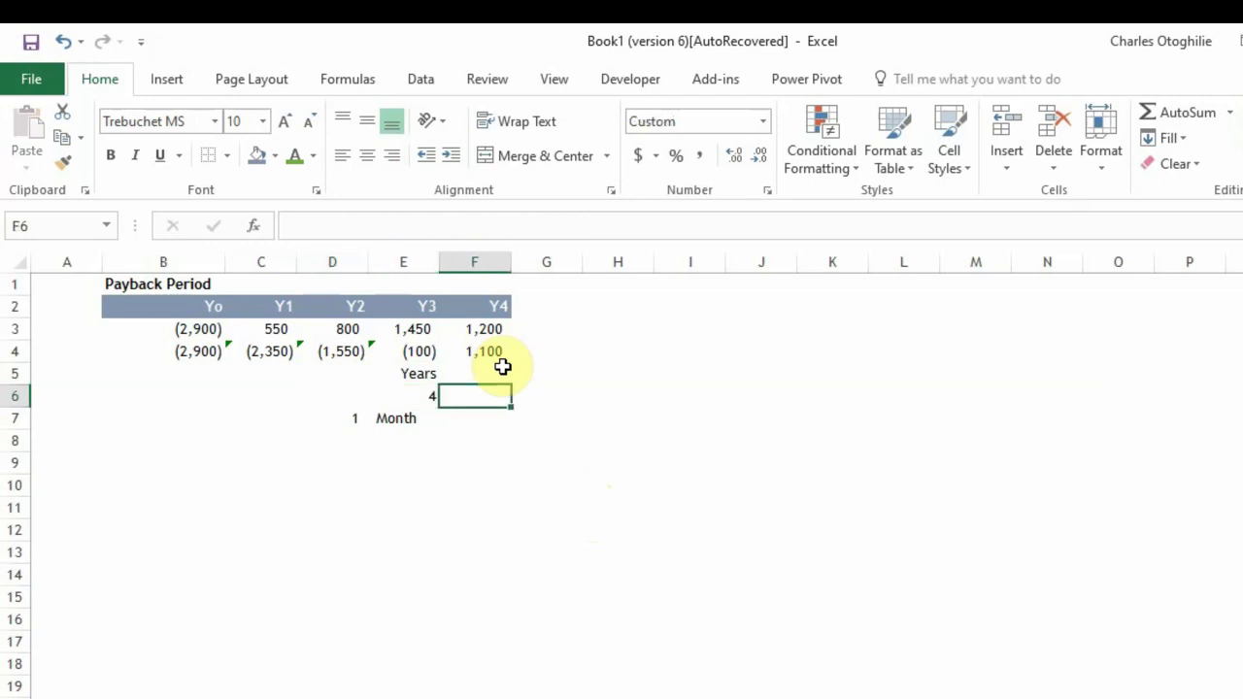
key("Down")
key("Down")
key("Left")
key("Up")
key("ctrl+c")
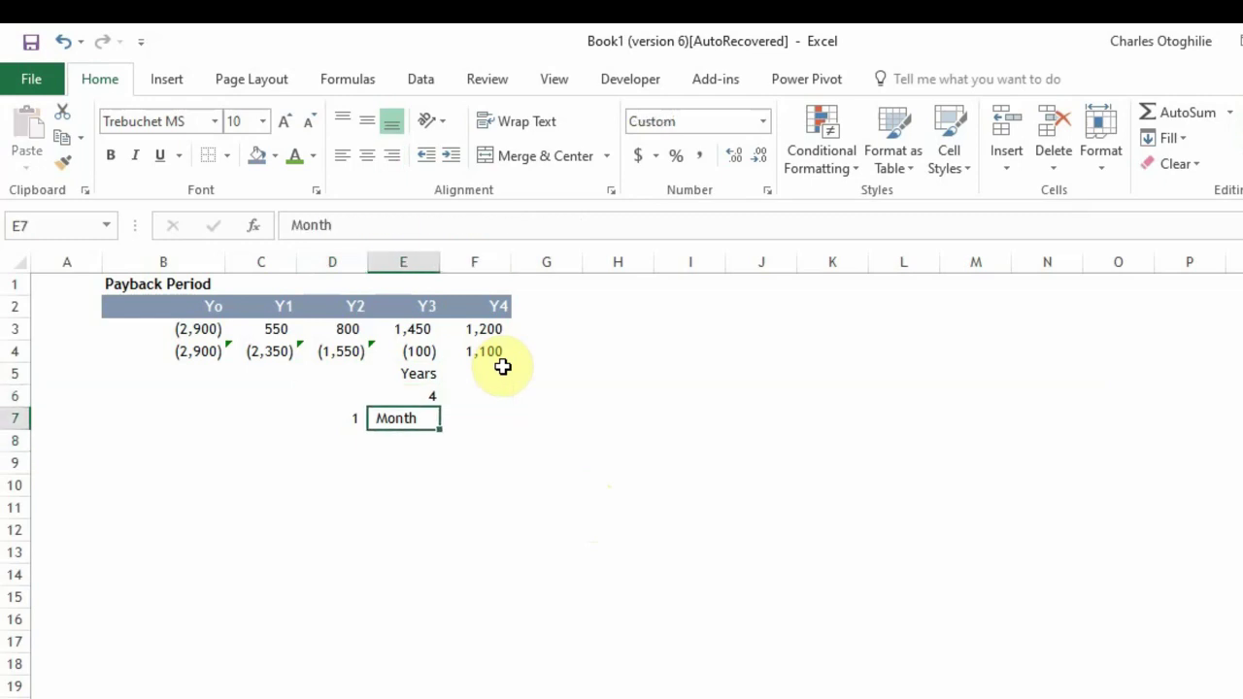
key("Up")
key("Right")
key("Down")
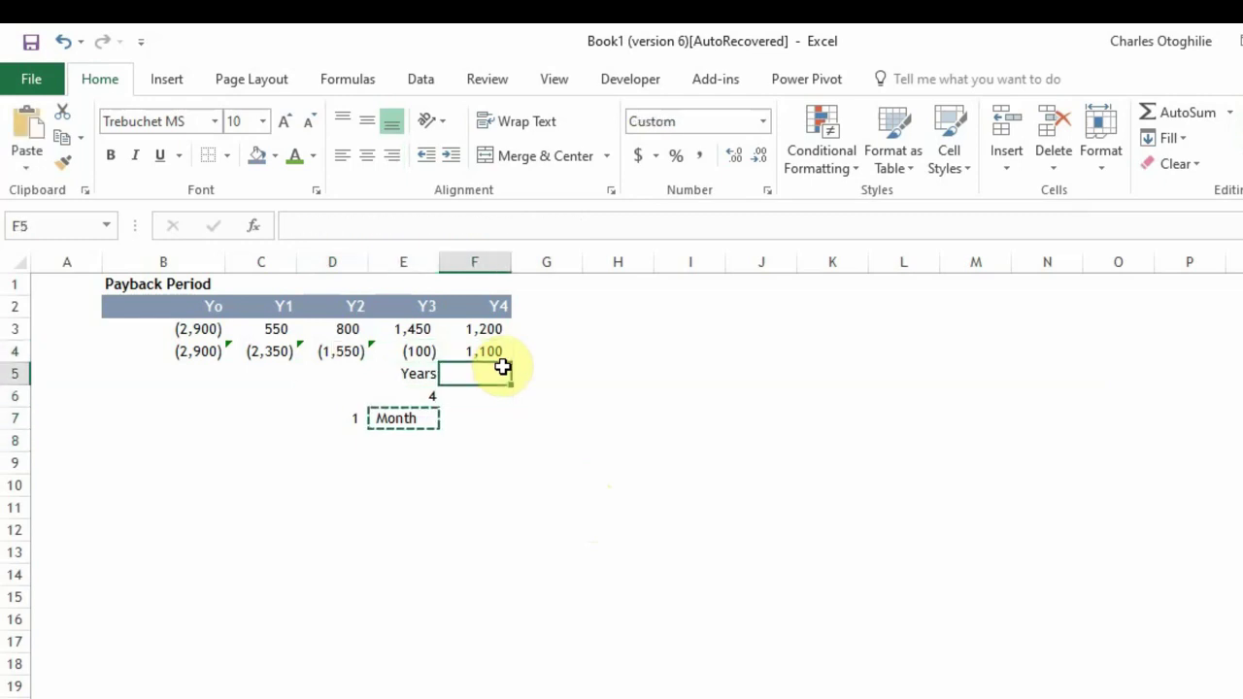
key("Return")
key("Return")
key("Left")
key("Left")
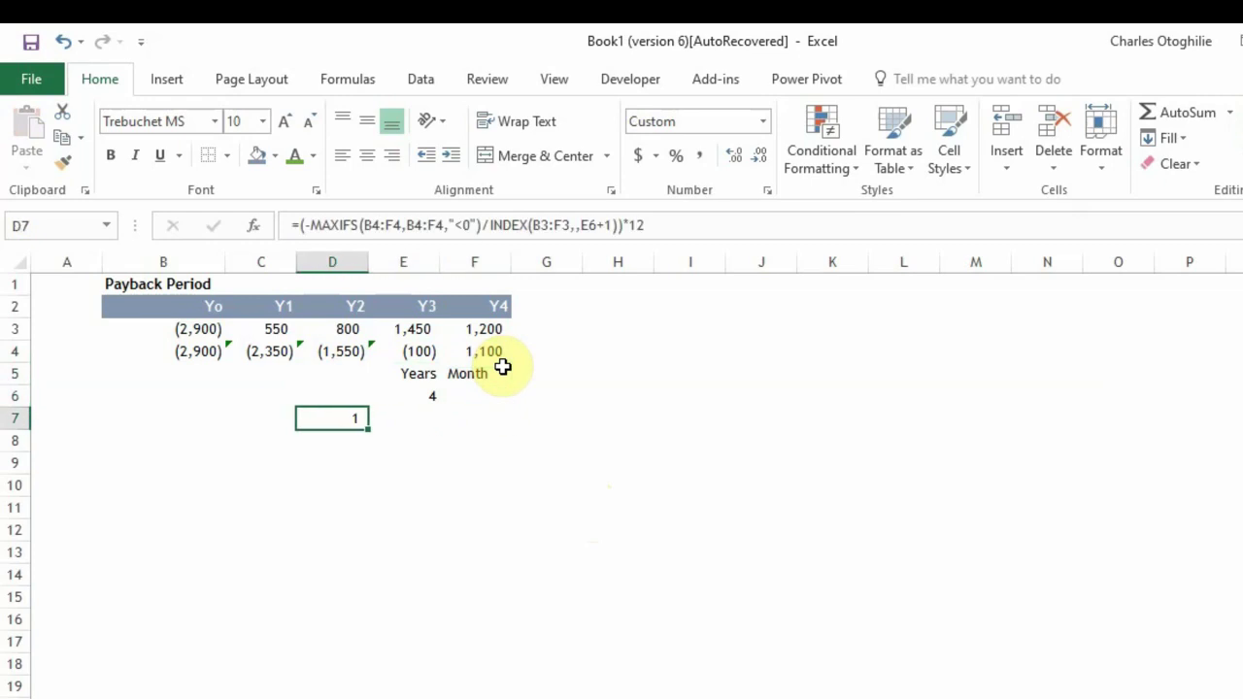
key("ctrl+x")
key("Right")
key("Right")
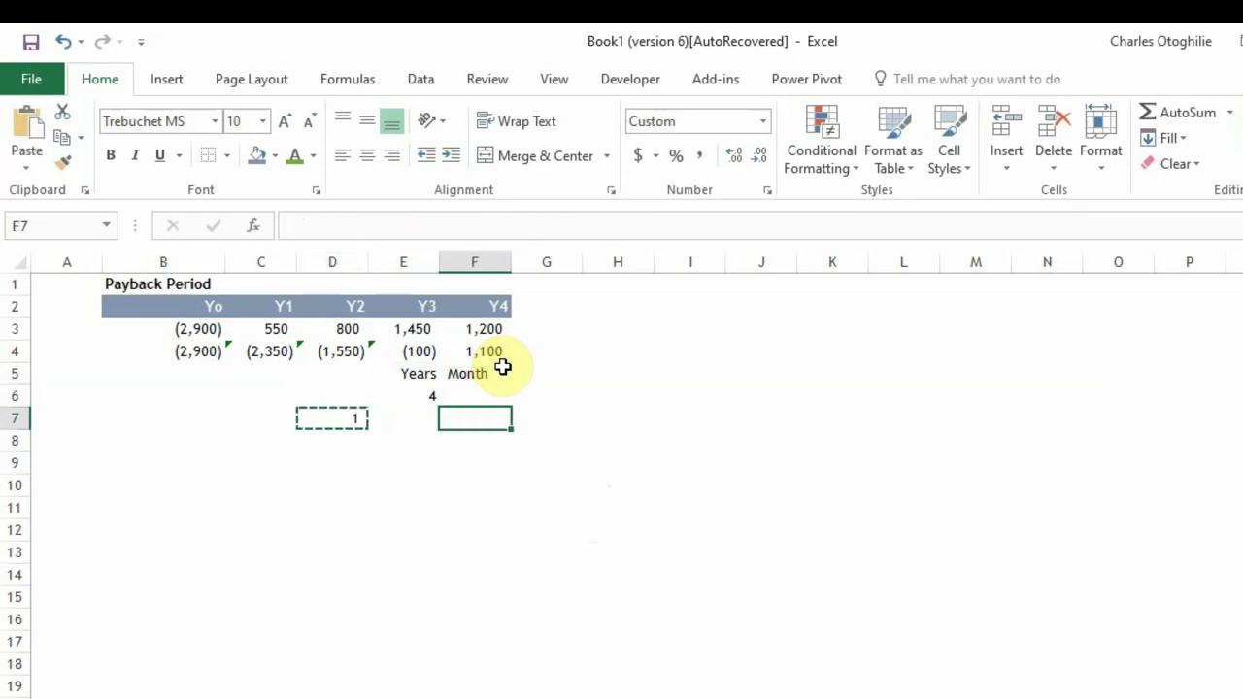
key("Up")
key("ctrl+v")
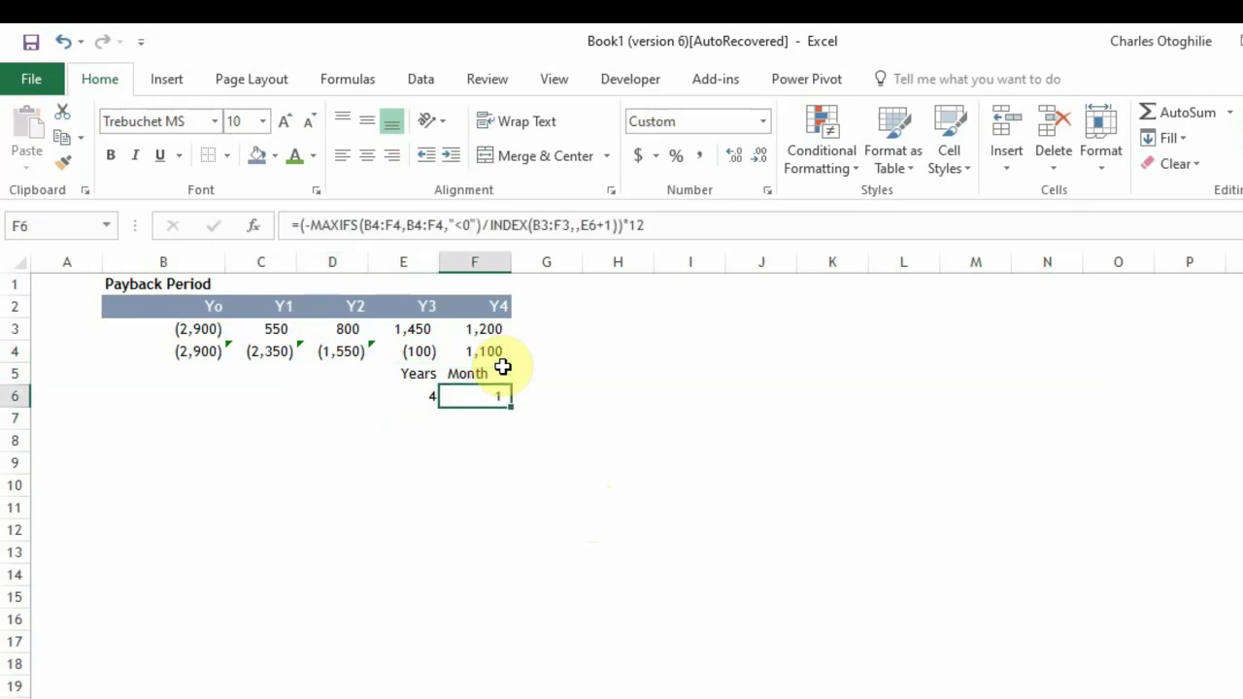
- Select E5:F6 and toggle left then right alignment on the headings
key("Left")
key("Left")
key("Up")
key("Right")
key("shift+Down")
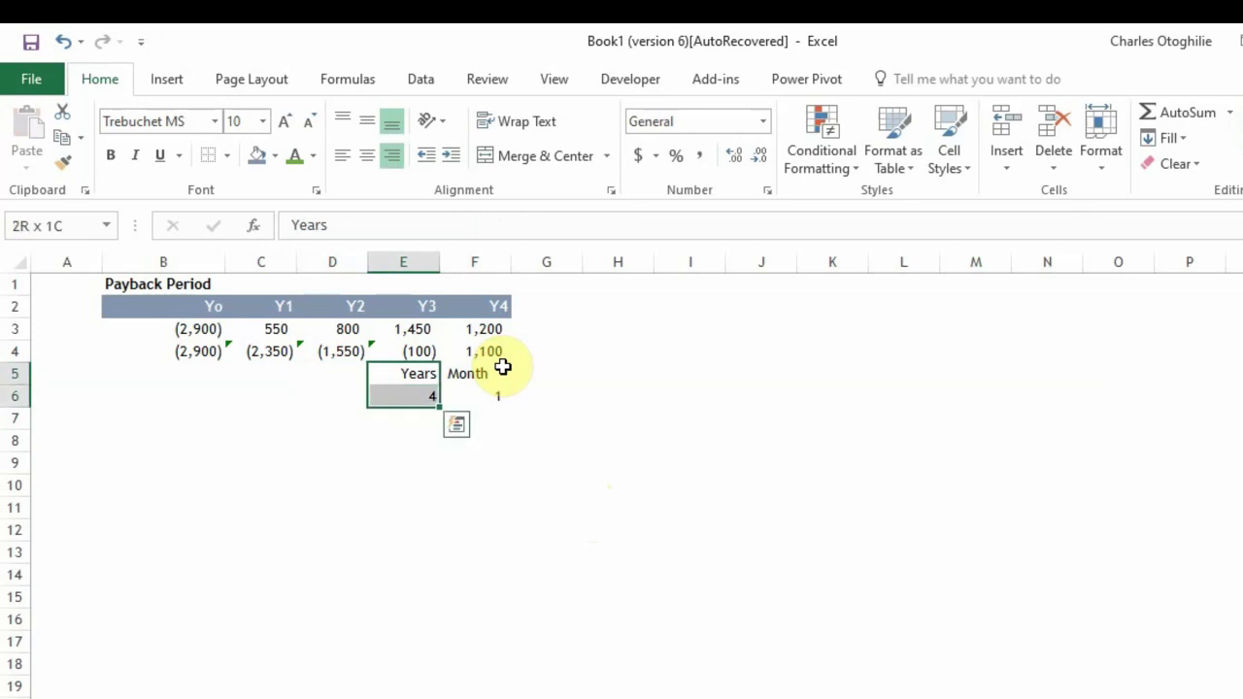
key("shift+Right")
left_click(392, 157)
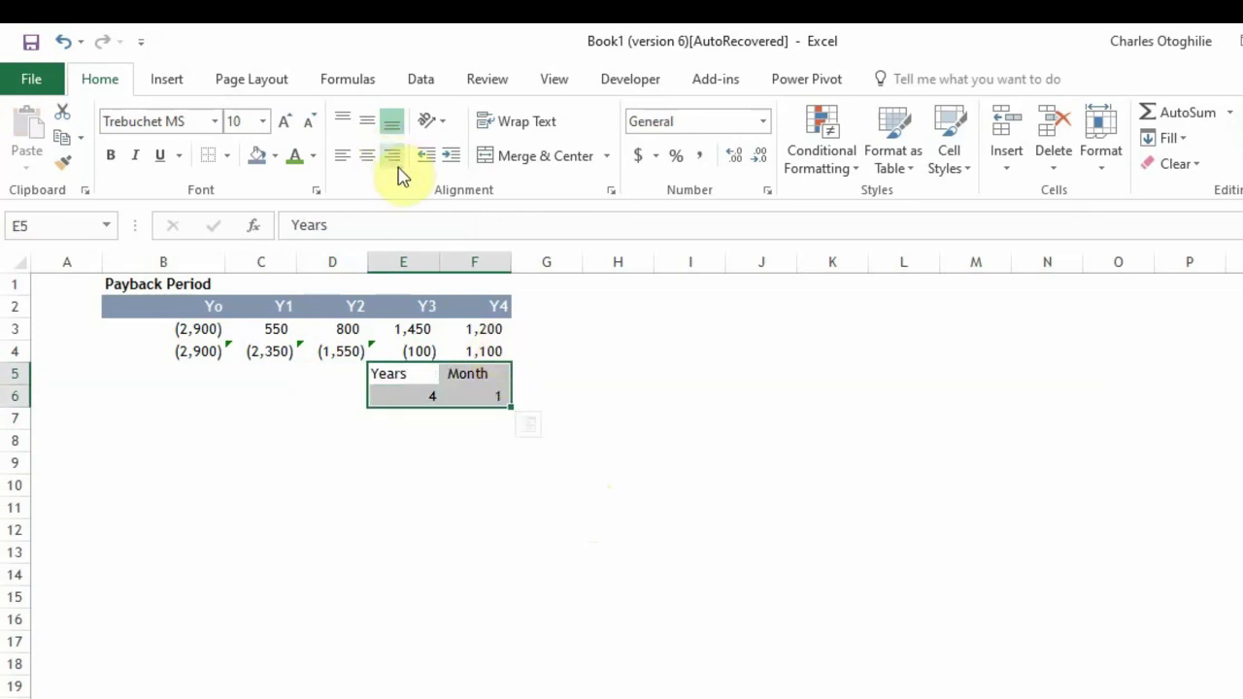
left_click(393, 157)
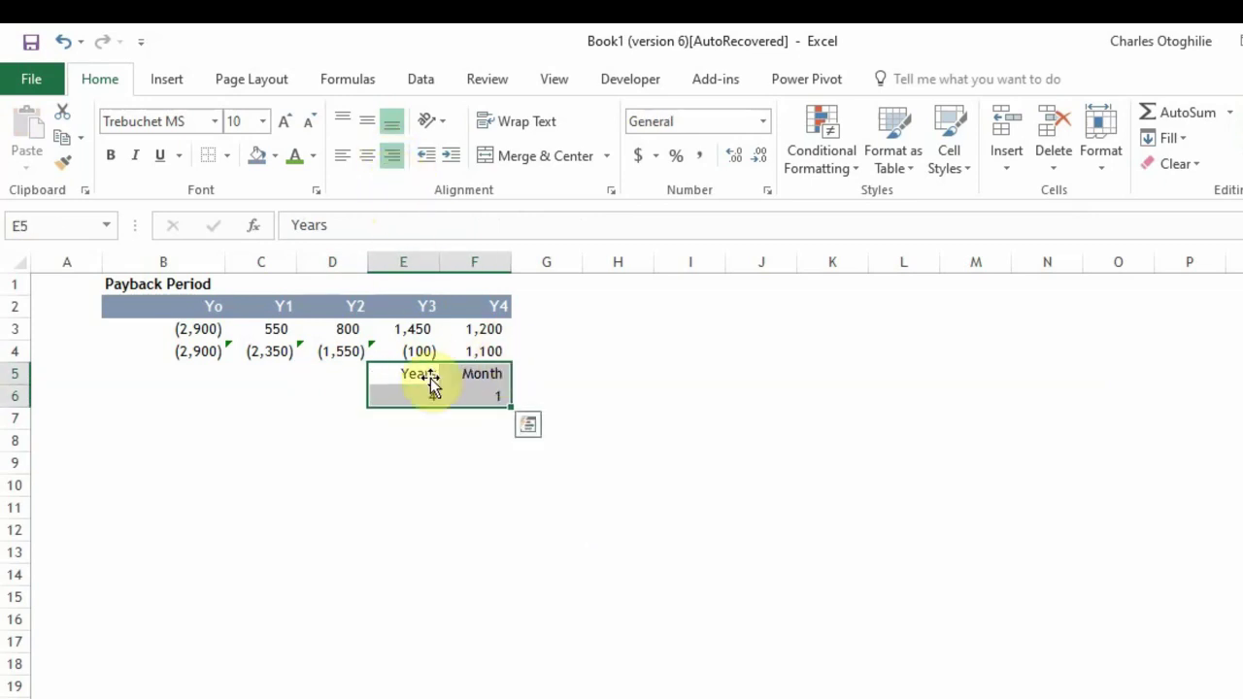
left_click(330, 393)
- Insert a blank row at row 5 to separate the table from the results
left_click(363, 375)
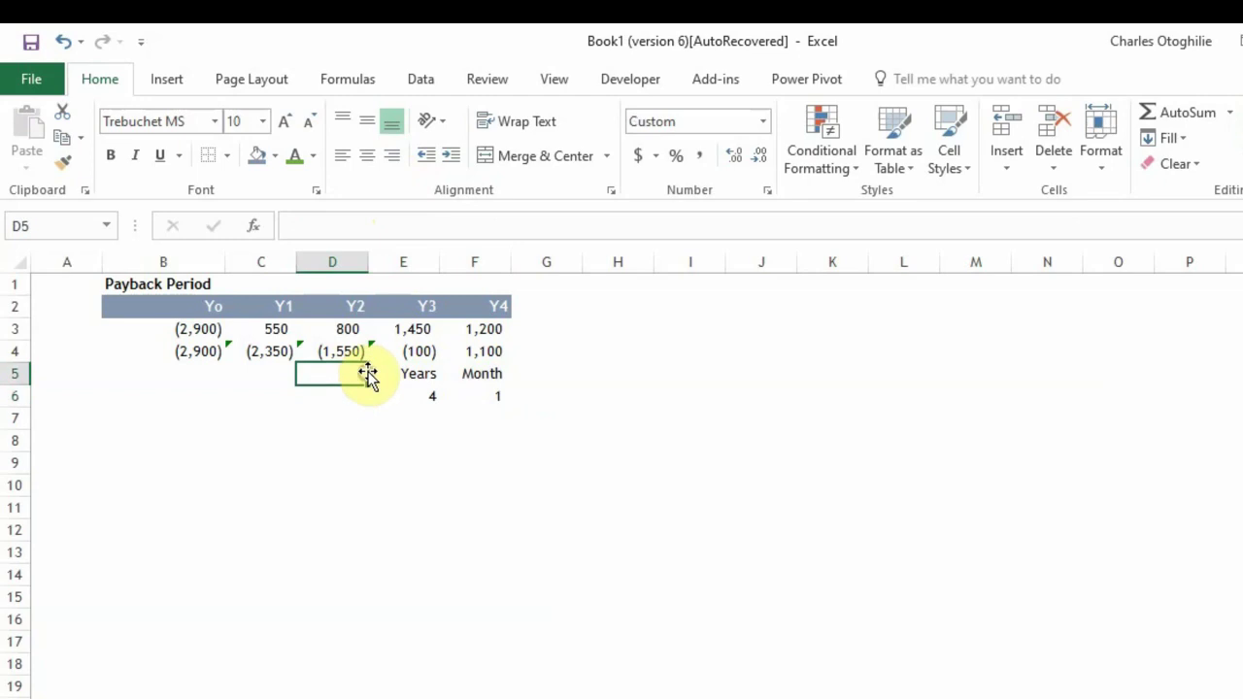
left_click_drag(363, 375, 368, 372)
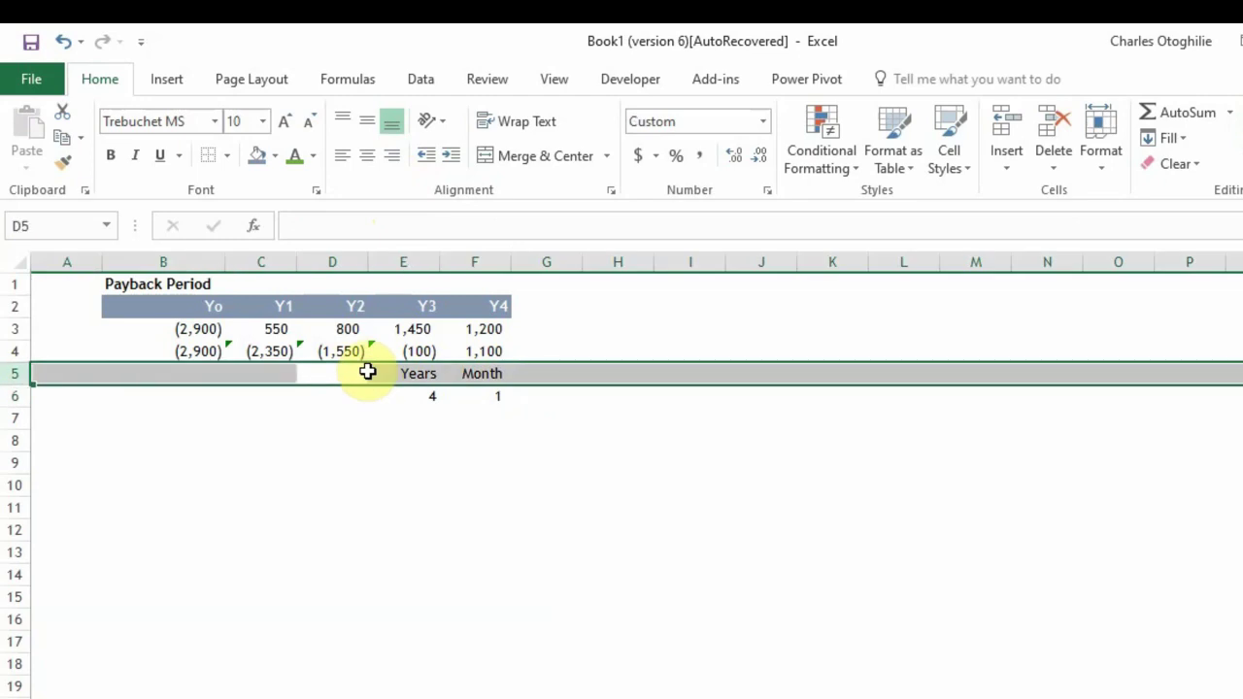
key("ctrl+shift+plus")
- Apply a thick outside border around the results block B6:F7
key("Down")
key("Left")
key("Left")
key("Left")
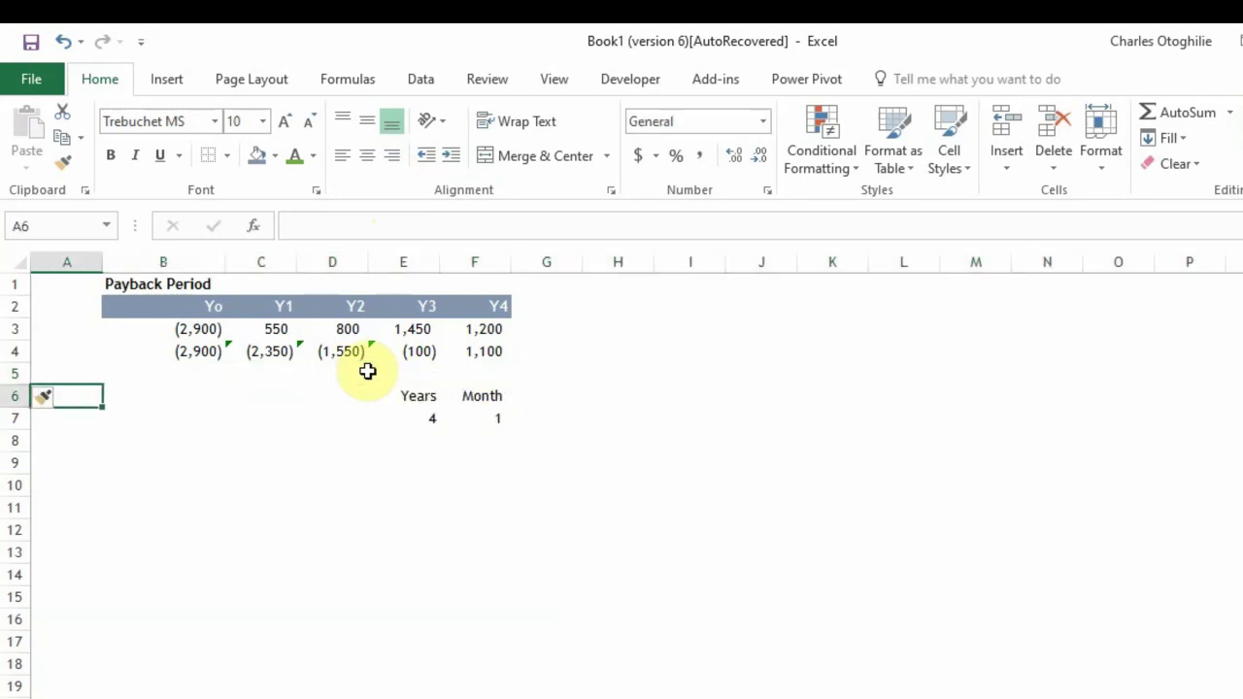
key("Right")
key("shift+Right")
key("shift+Right")
key("shift+Right")
key("shift+Right")
key("shift+Down")
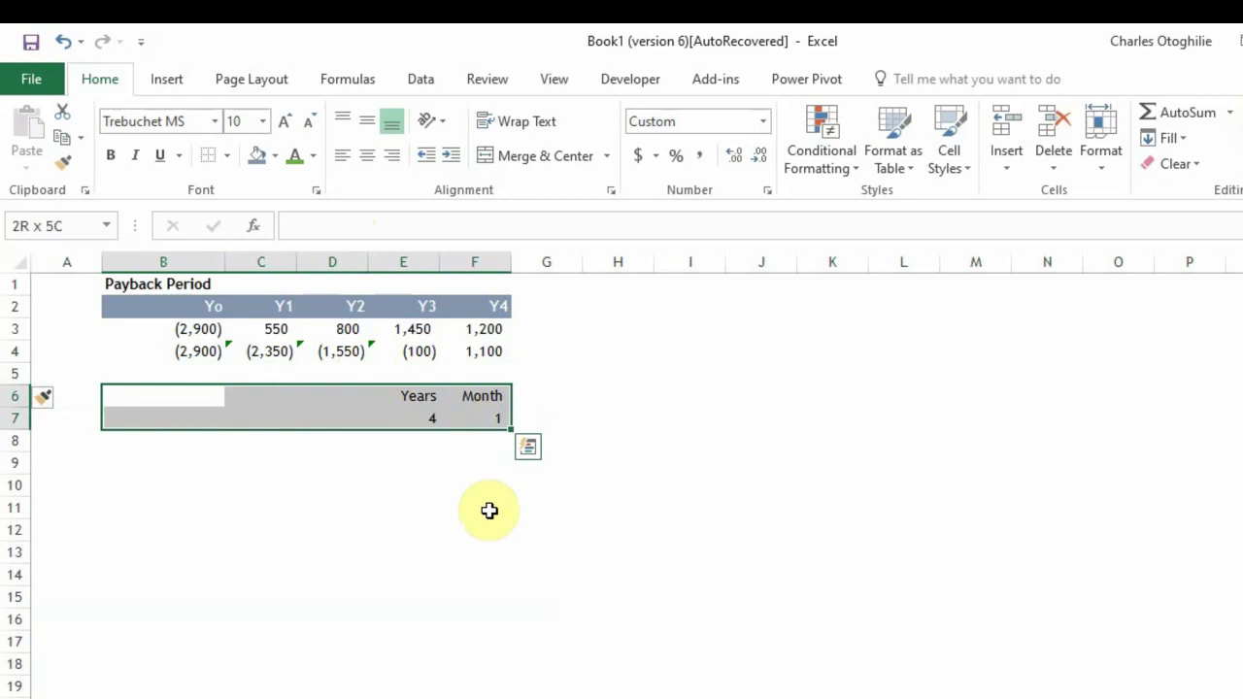
left_click(228, 157)
left_click(236, 406)
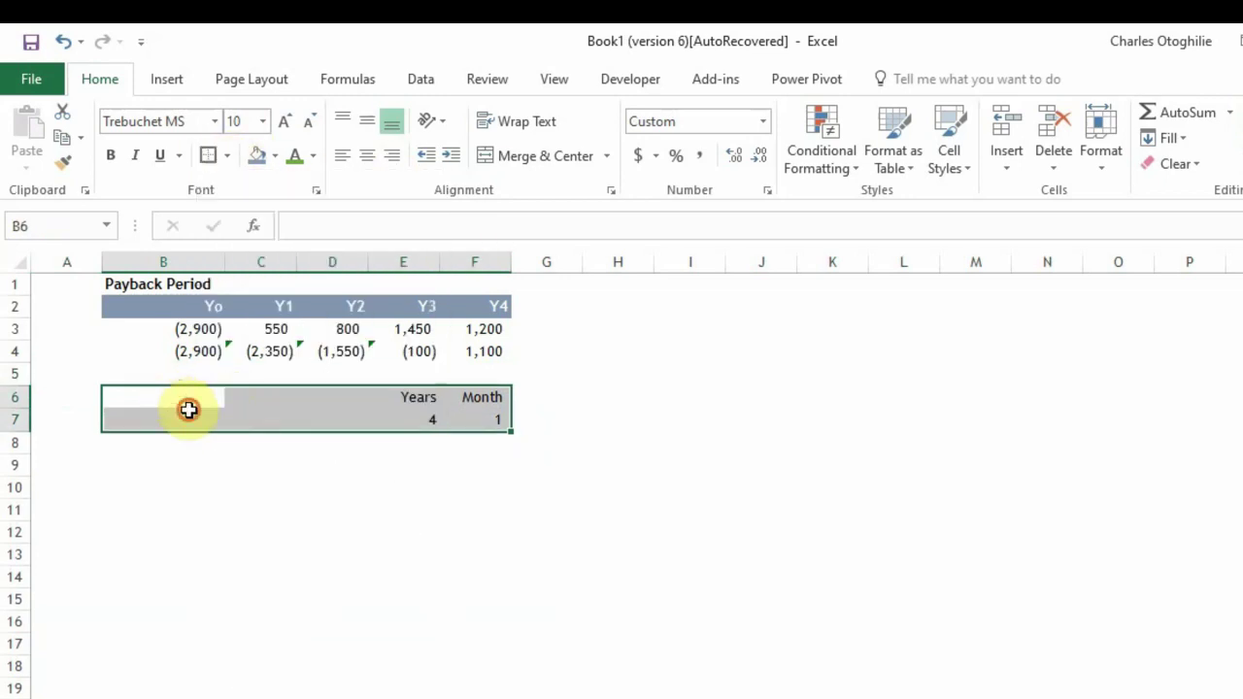
left_click(205, 416)
left_click(204, 402)
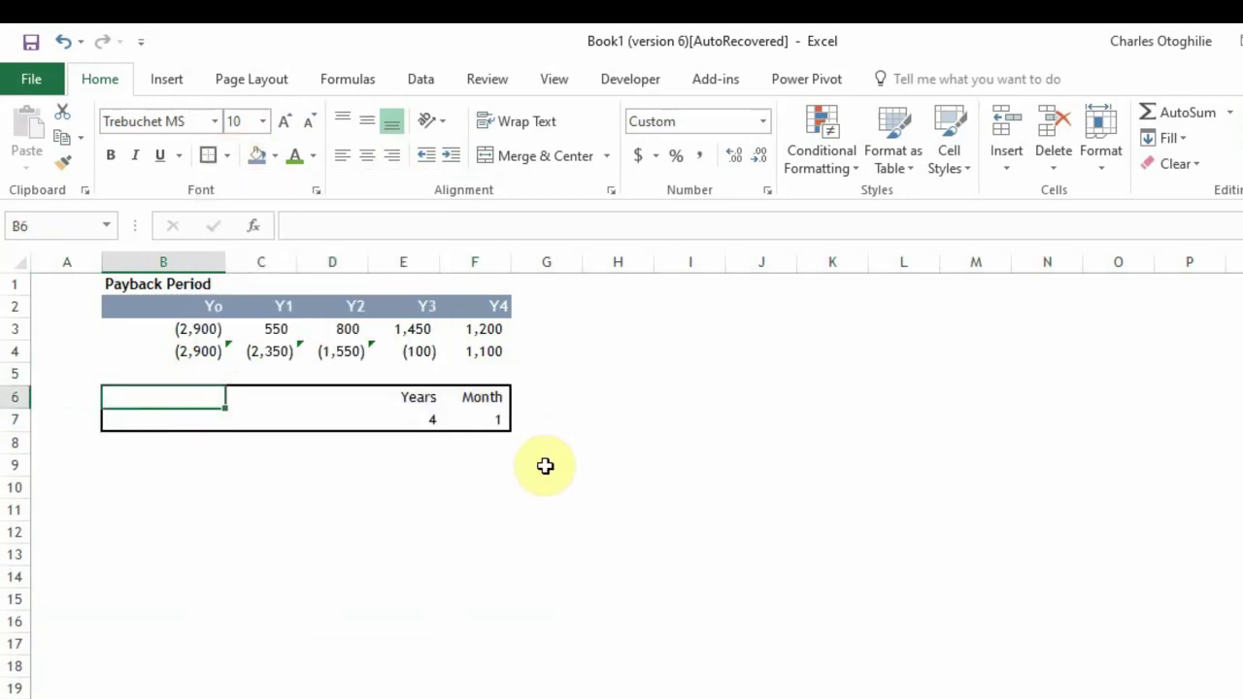
- Title B6 'Payback Period' and bold the Years and Month headings in E6:F6
type("Pa")
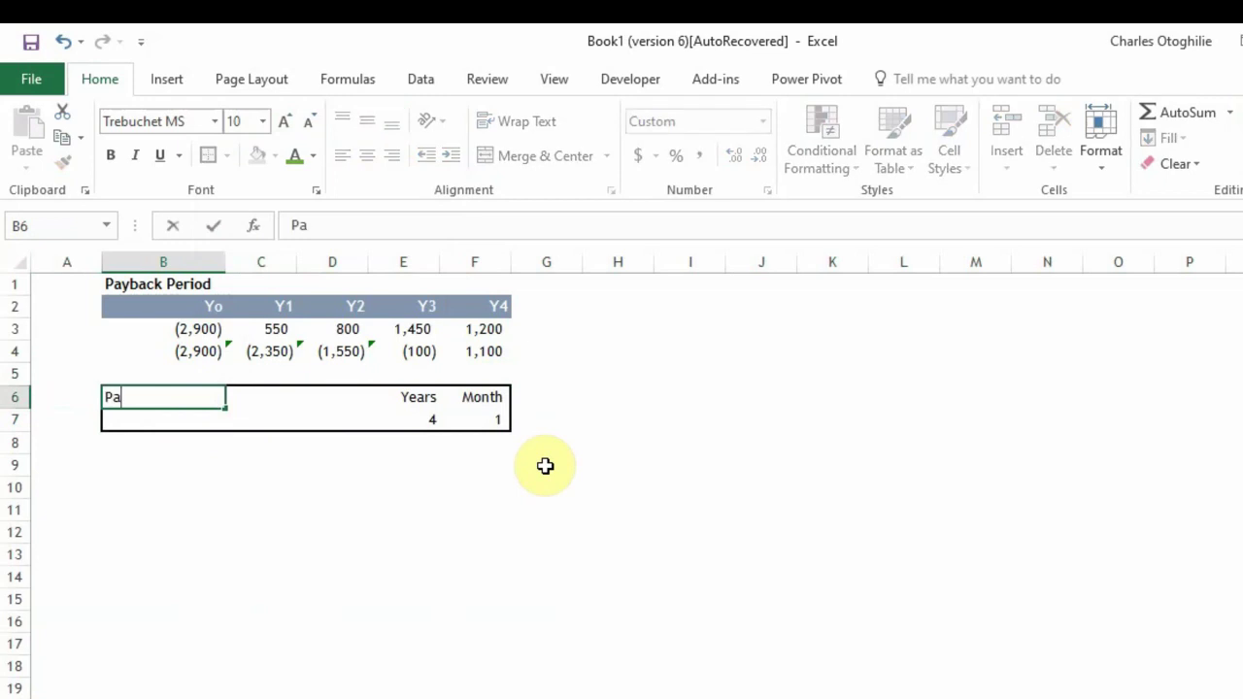
type("yback Pe")
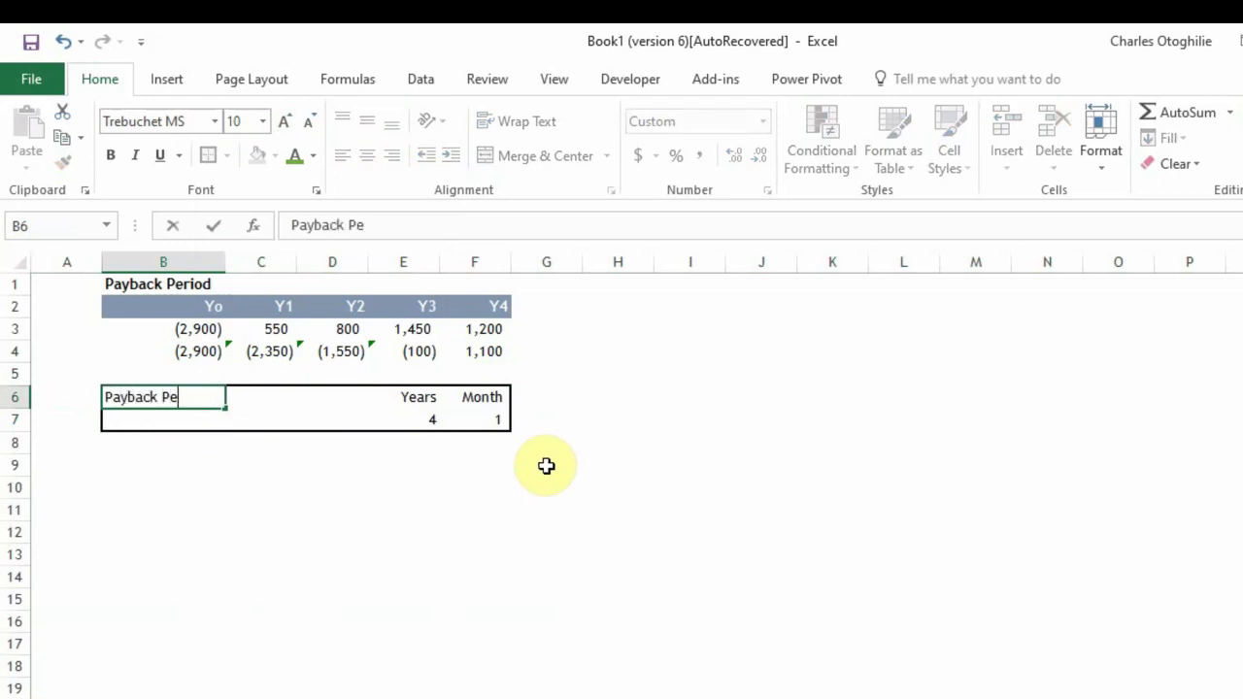
type("riod")
key("Return")
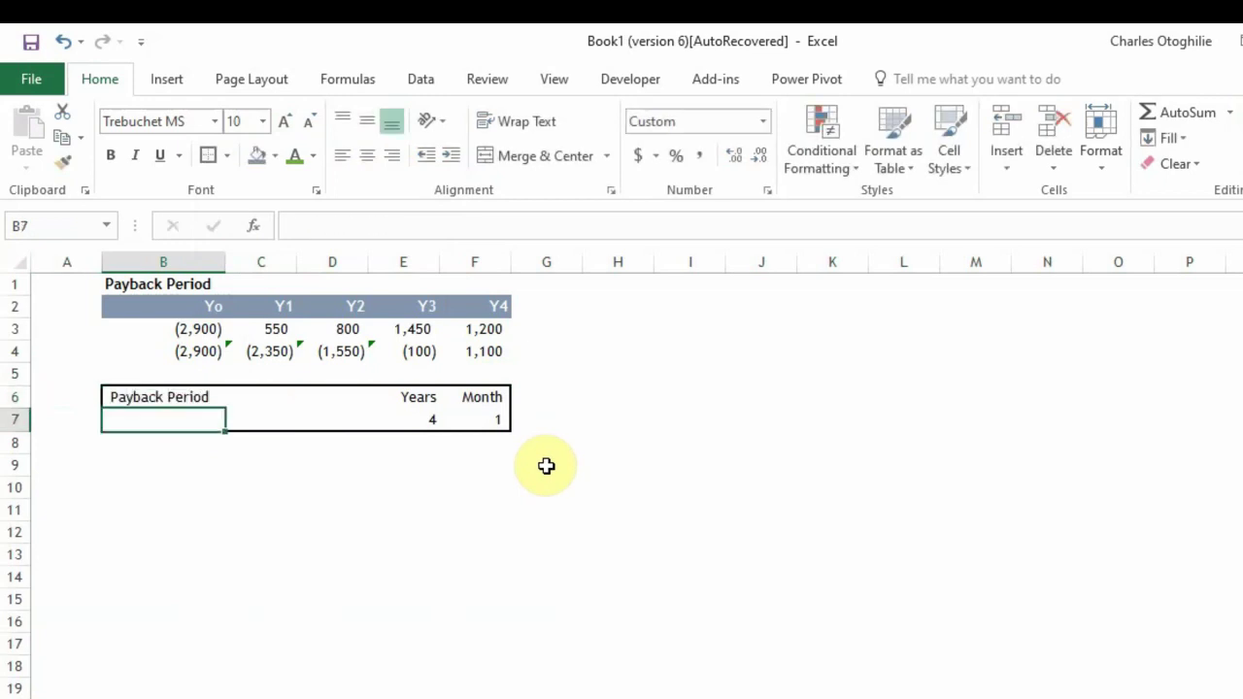
left_click(409, 560)
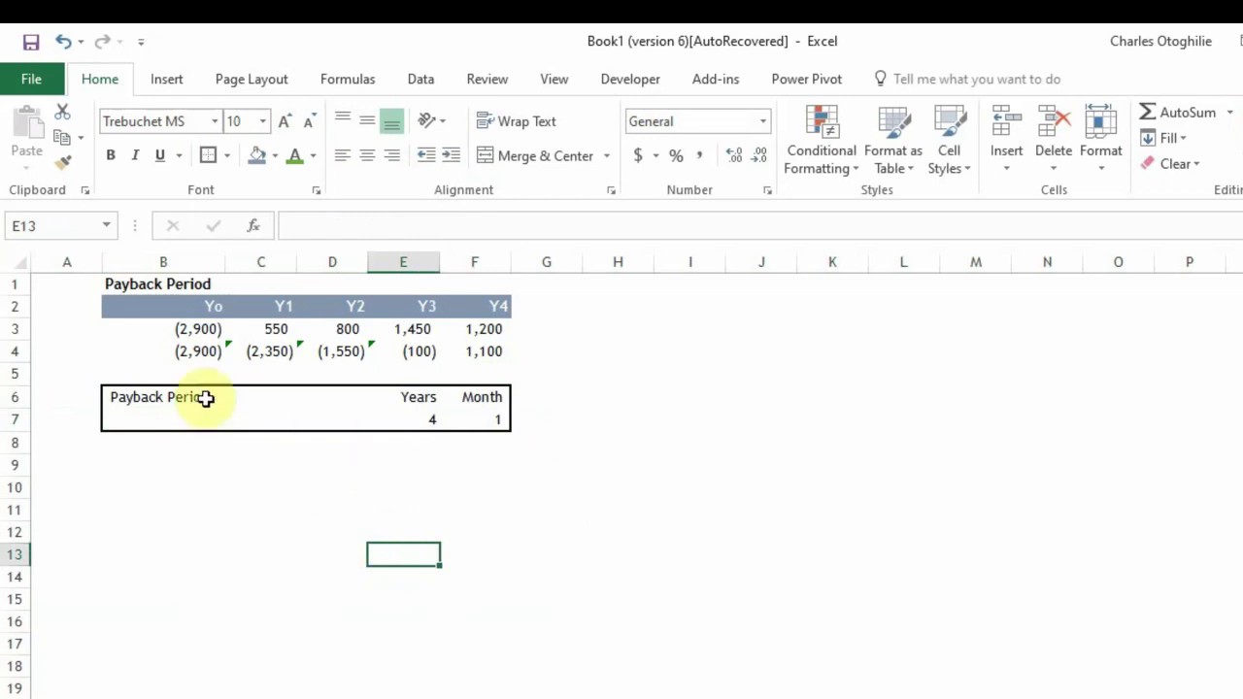
left_click_drag(375, 402, 477, 396)
key("ctrl+b")
key("Down")
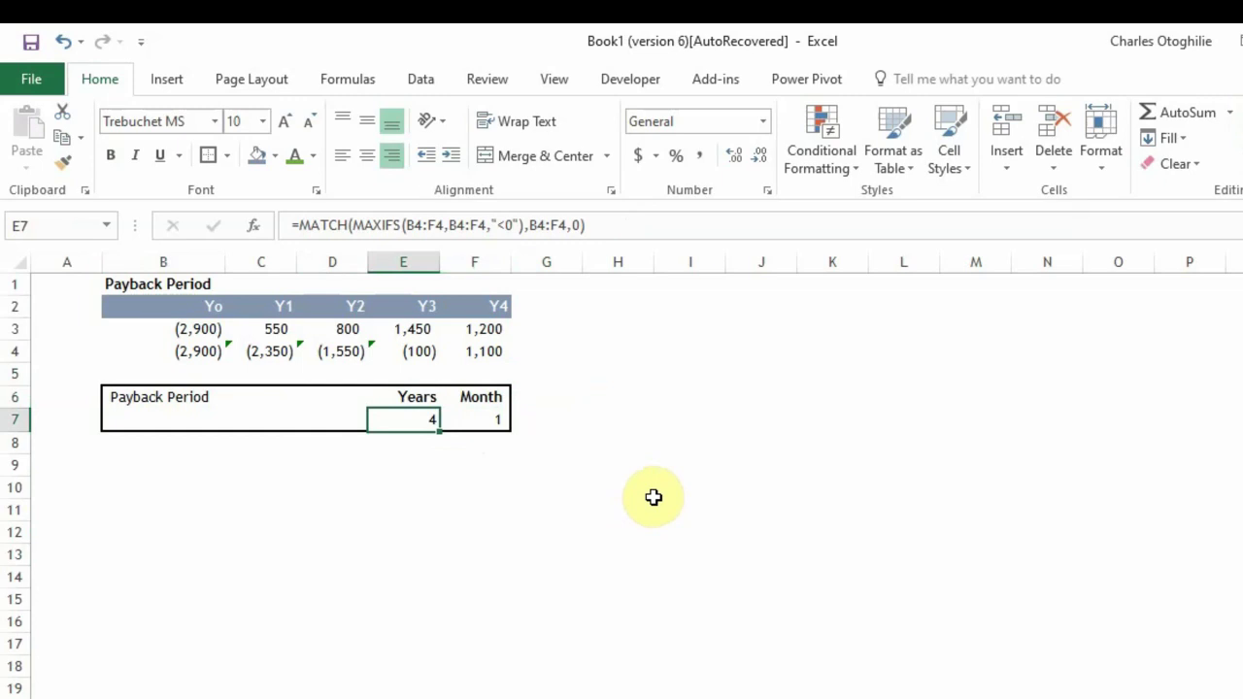
- Change the Y2 cash flow in D3 from 800 to 1,200 and check the recalculated payback
key("Right")
key("Left")
key("Left")
key("Up")
key("Up")
key("Up")
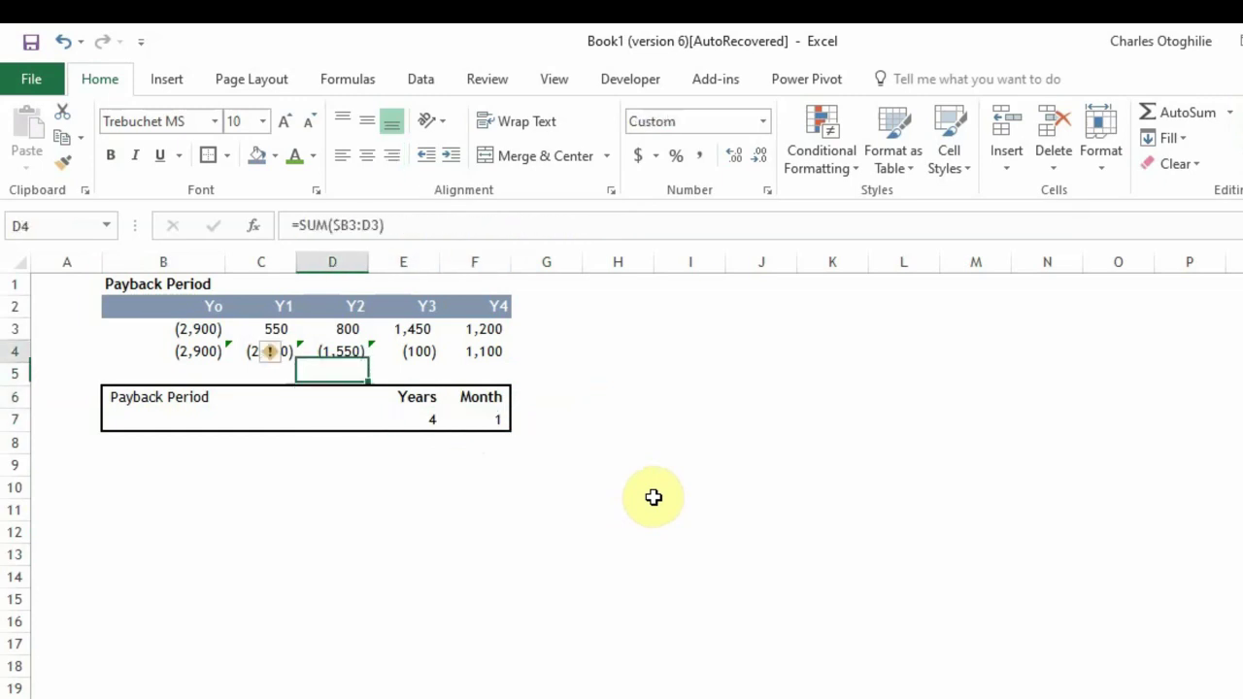
key("Up")
key("Left")
key("Right")
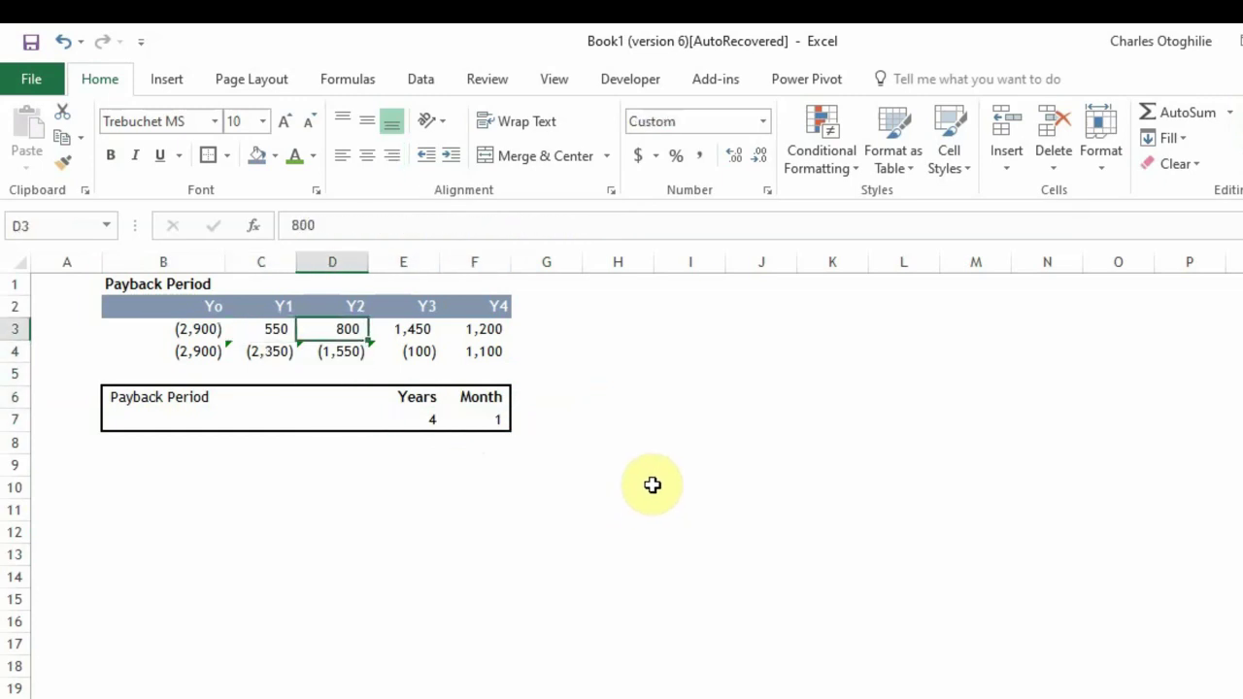
type("1200")
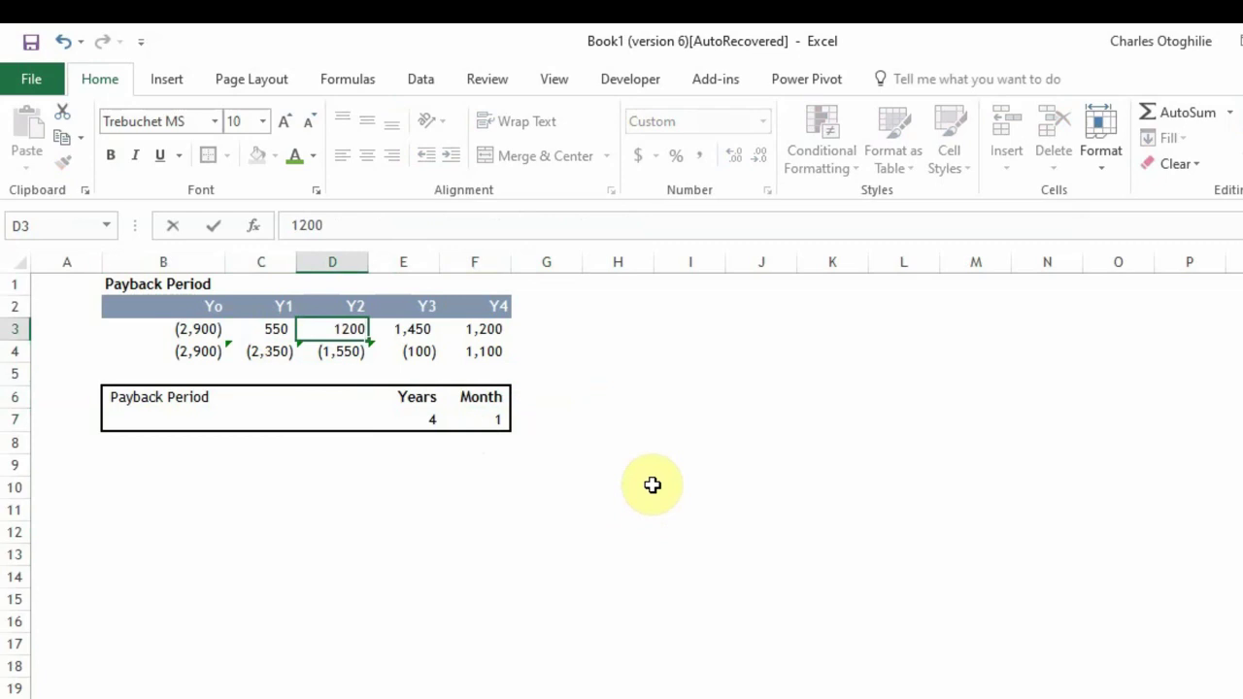
key("Return")
key("Down")
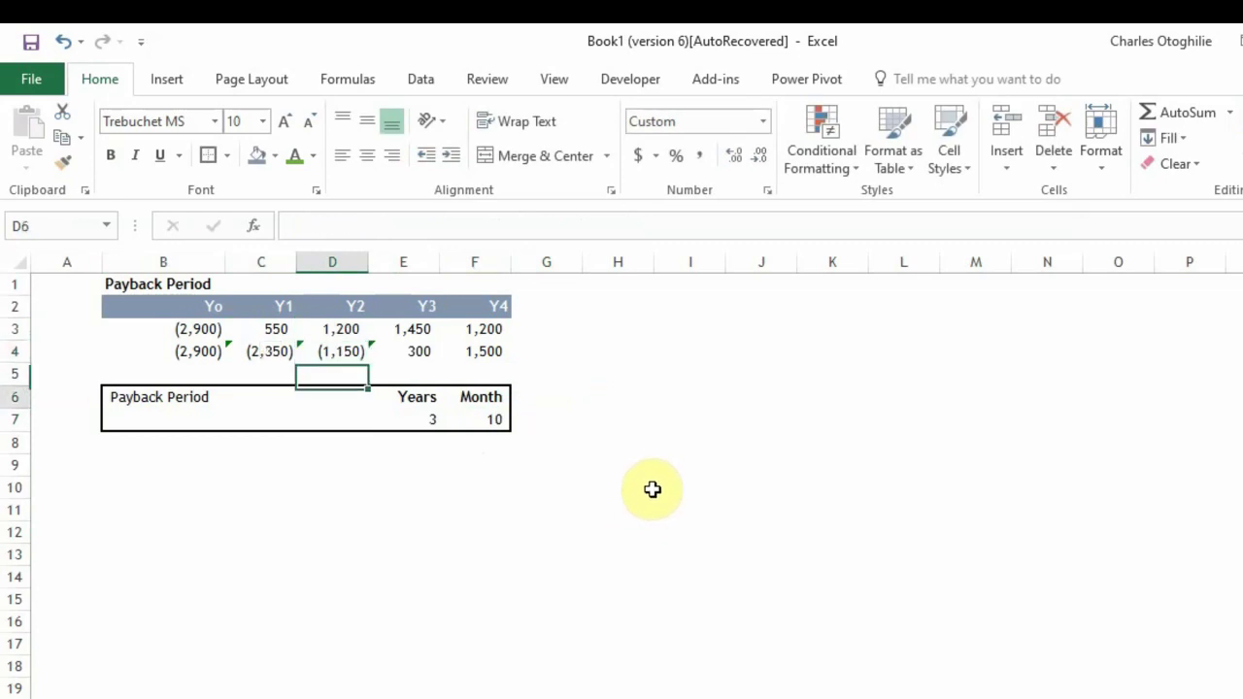
key("Down")
key("Down")
key("Right")
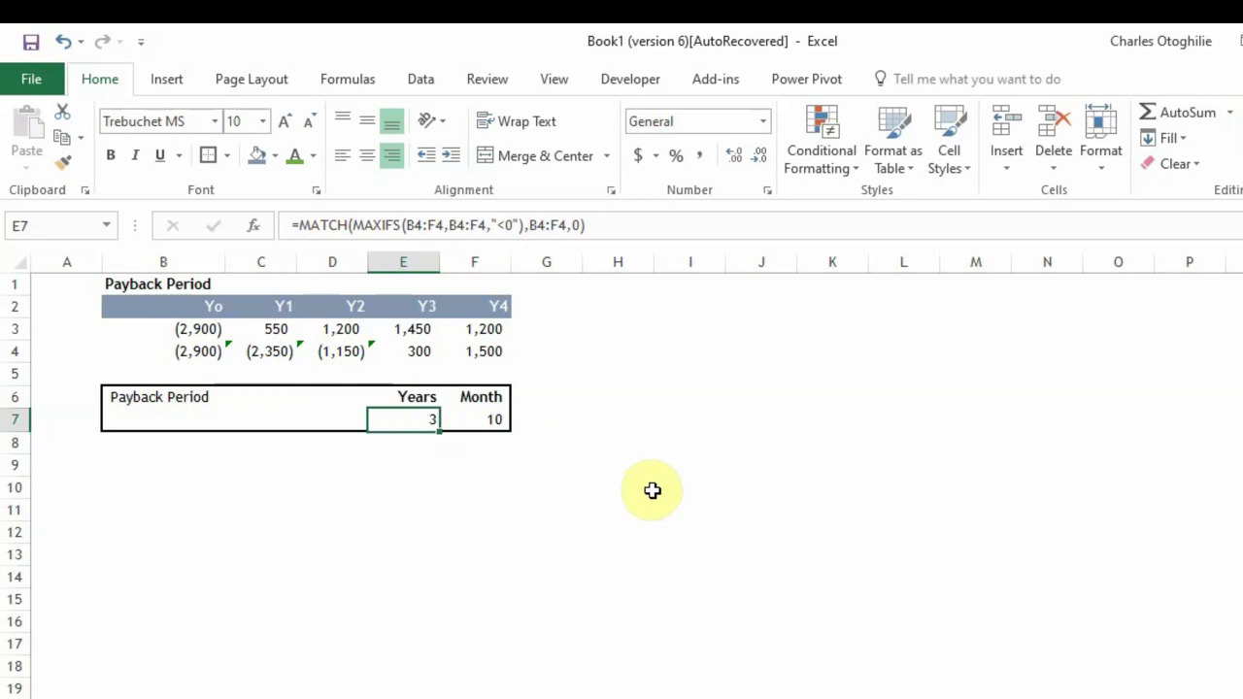
key("Right")
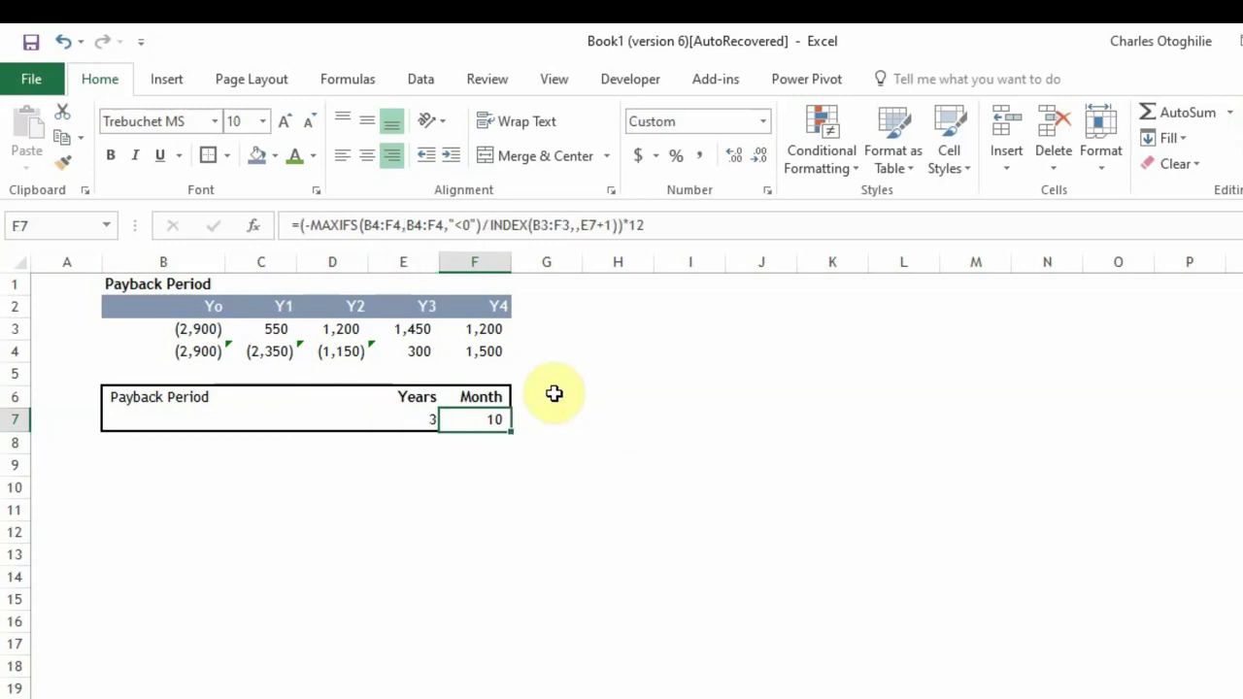
- Enter 2,000 as the Y2 cash flow and start editing it again
left_click(345, 332)
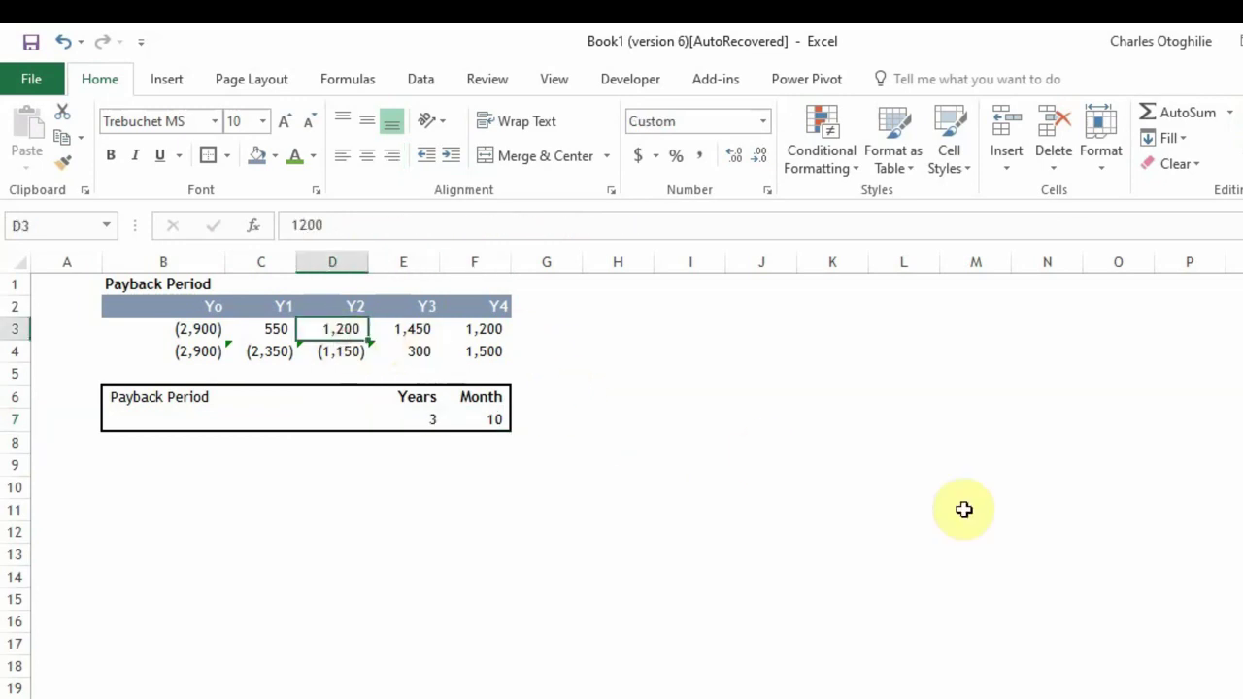
type("2,00")
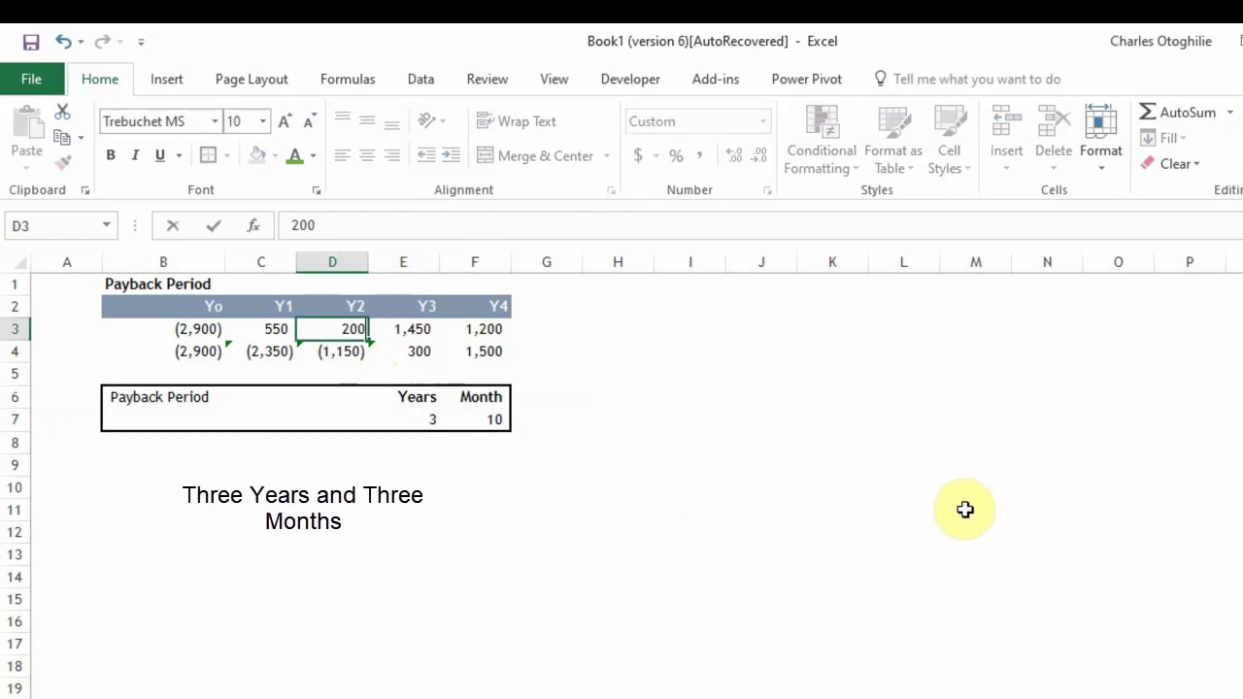
type("0")
key("Return")
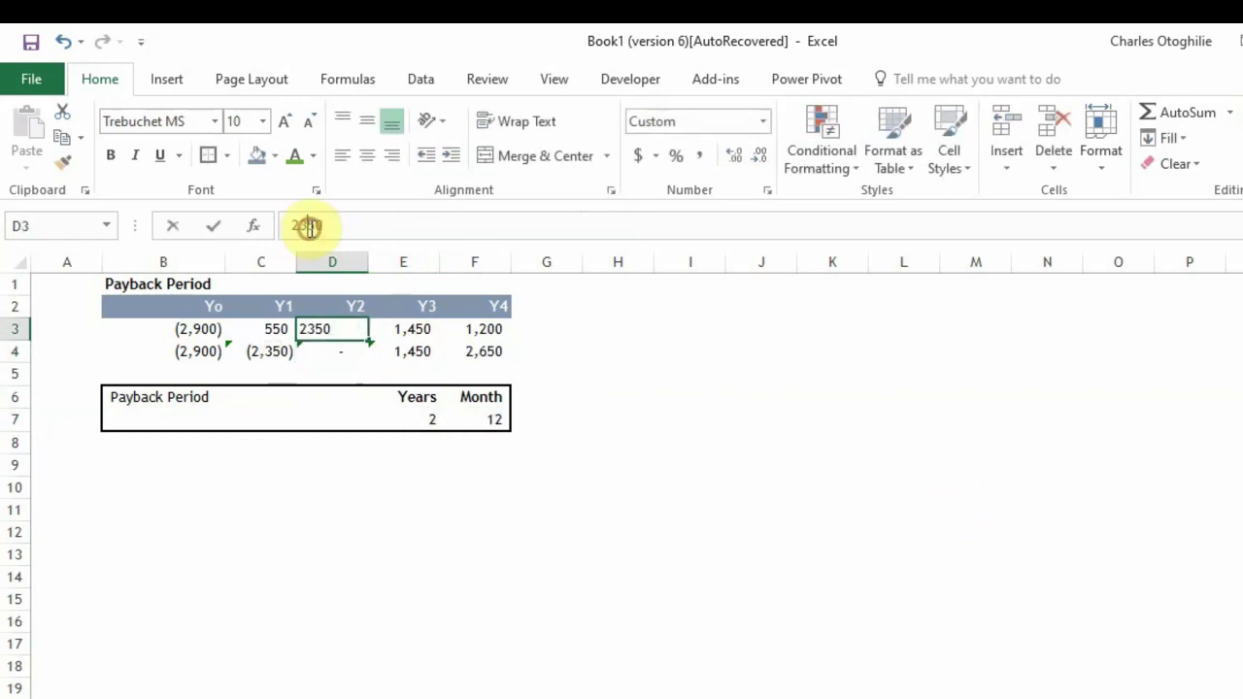
left_click(307, 226)
- Correct the Y2 cash flow to 2,250, giving a payback of 3 years and 1 month
key("BackSpace")
type("2250")
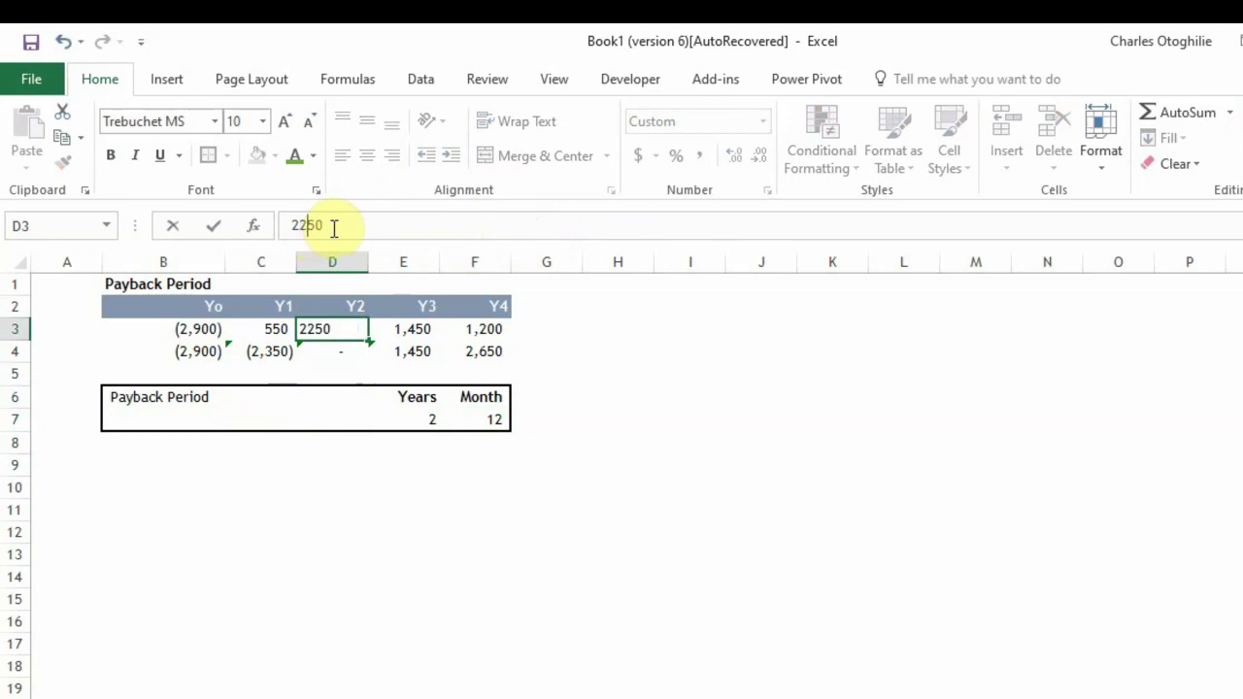
key("Return")
key("Return")
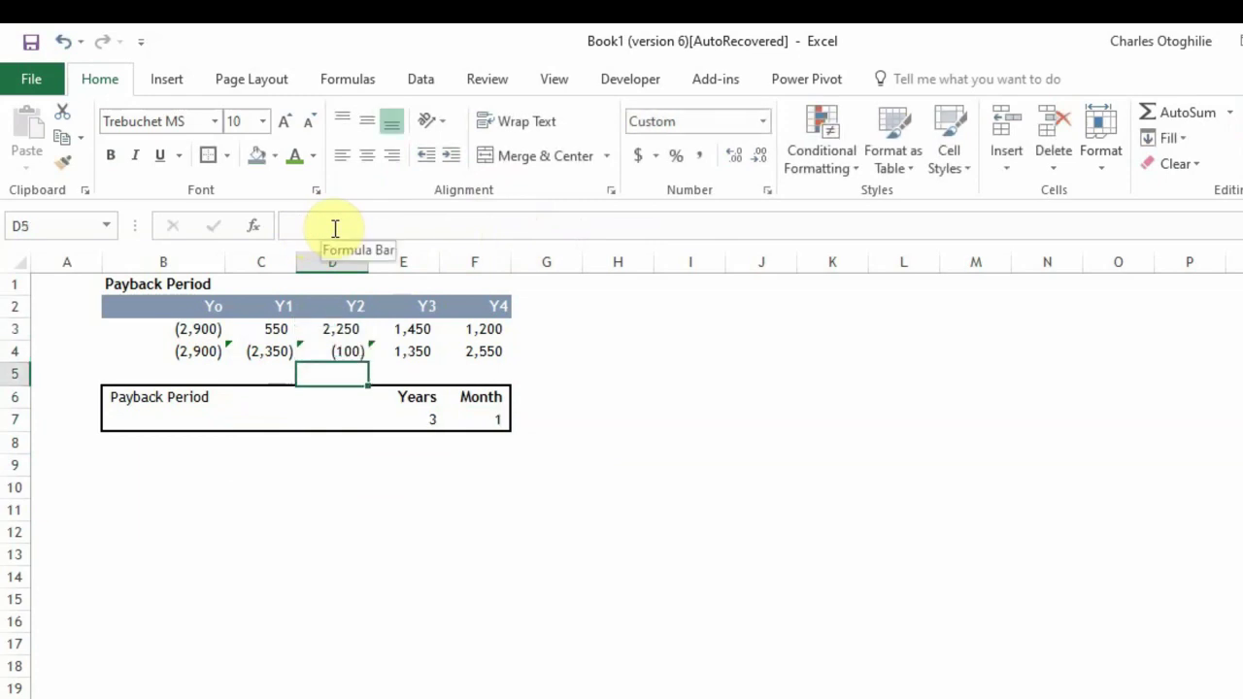
key("Up")
key("Right")
key("Down")
key("Down")
key("Down")
key("Right")
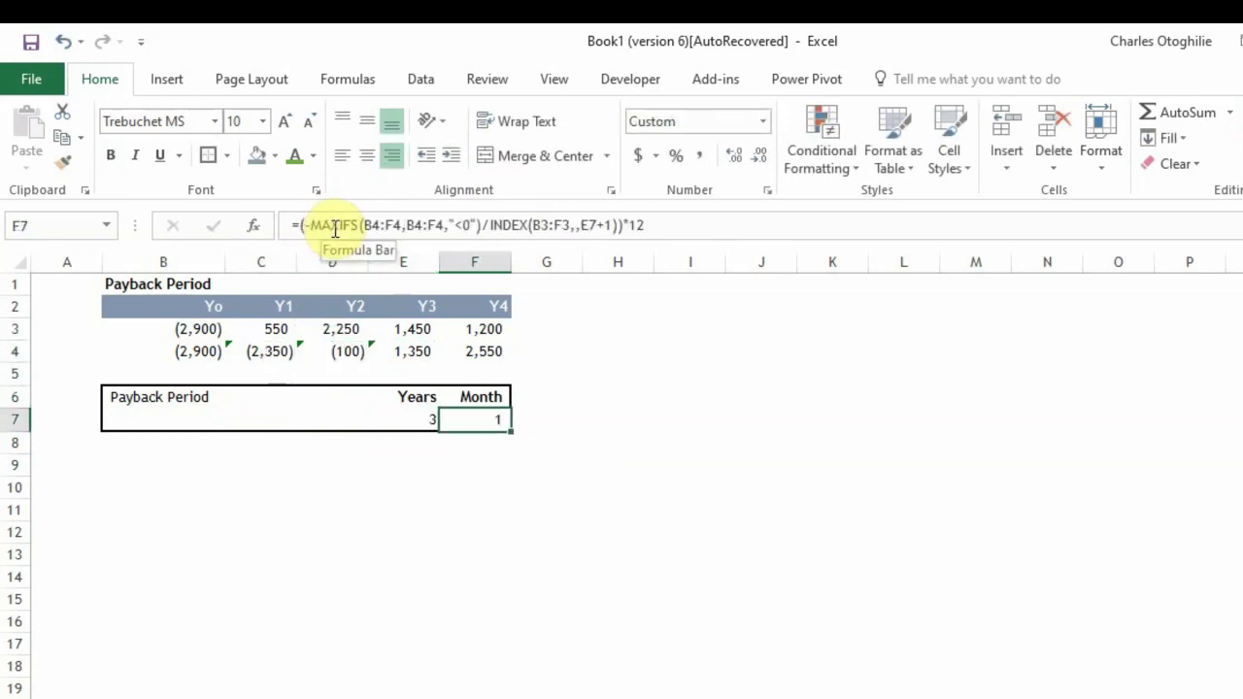
- Review the Month and Years formulas against the cumulative cash flows, with Y2 at (100)
key("Up")
key("Up")
key("Up")
key("Up")
key("Up")
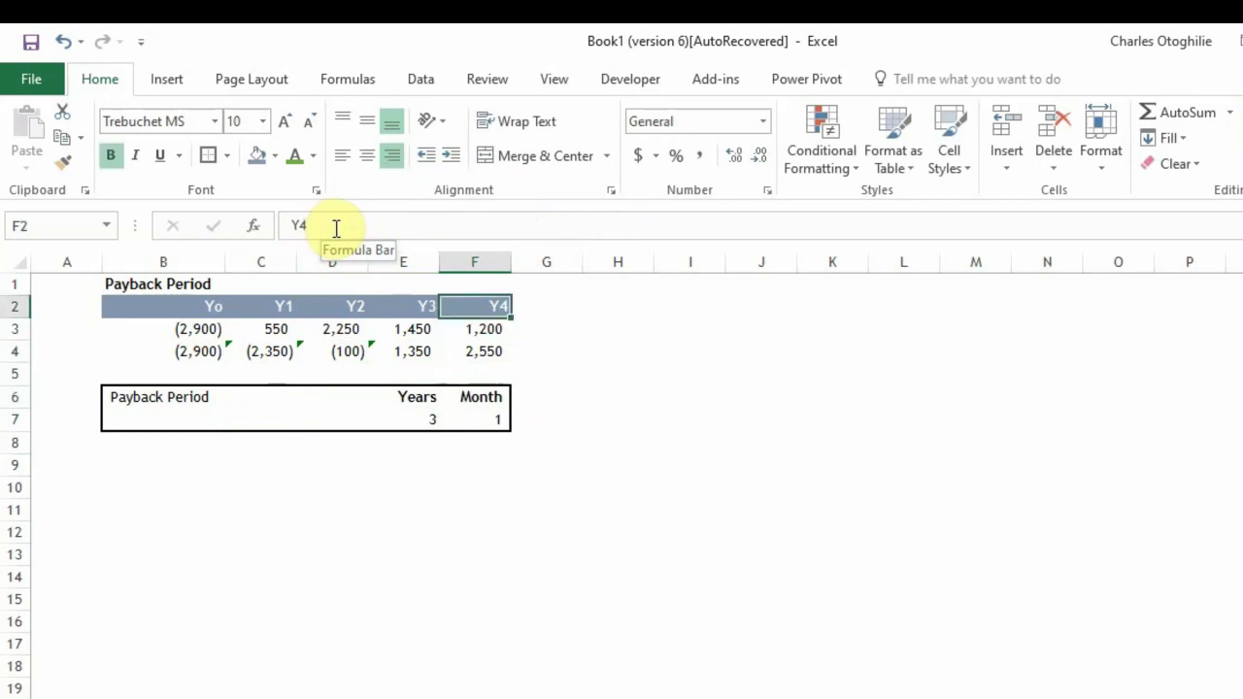
key("Down")
key("Down")
key("Down")
key("Down")
key("Down")
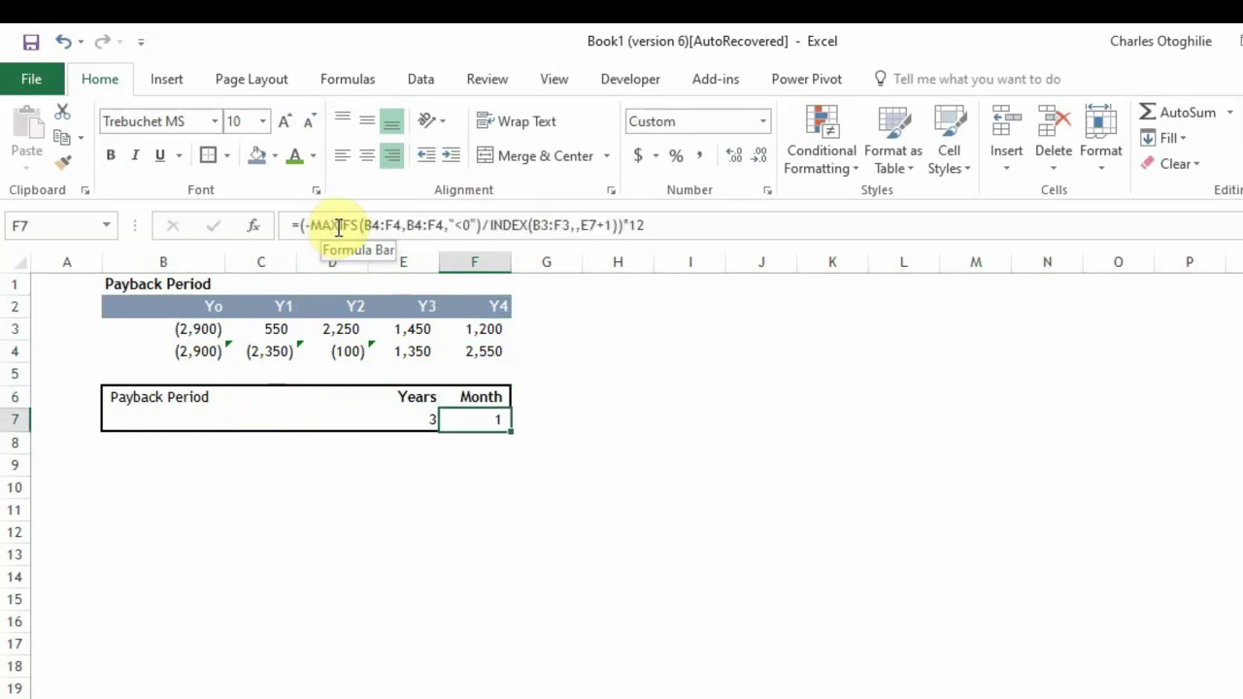
key("Left")
key("Left")
key("Left")
key("Left")
key("Left")
key("Right")
key("Right")
key("Right")
key("Right")
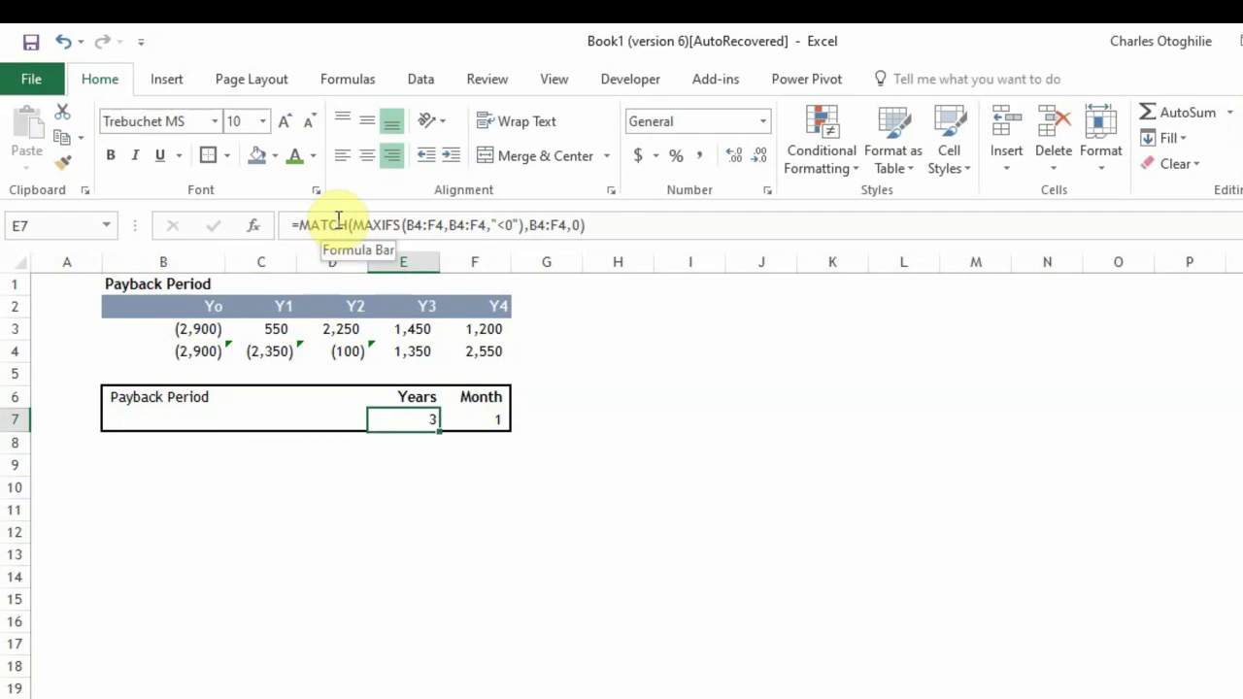
key("Up")
key("Up")
key("Up")
key("Left")
key("Left")
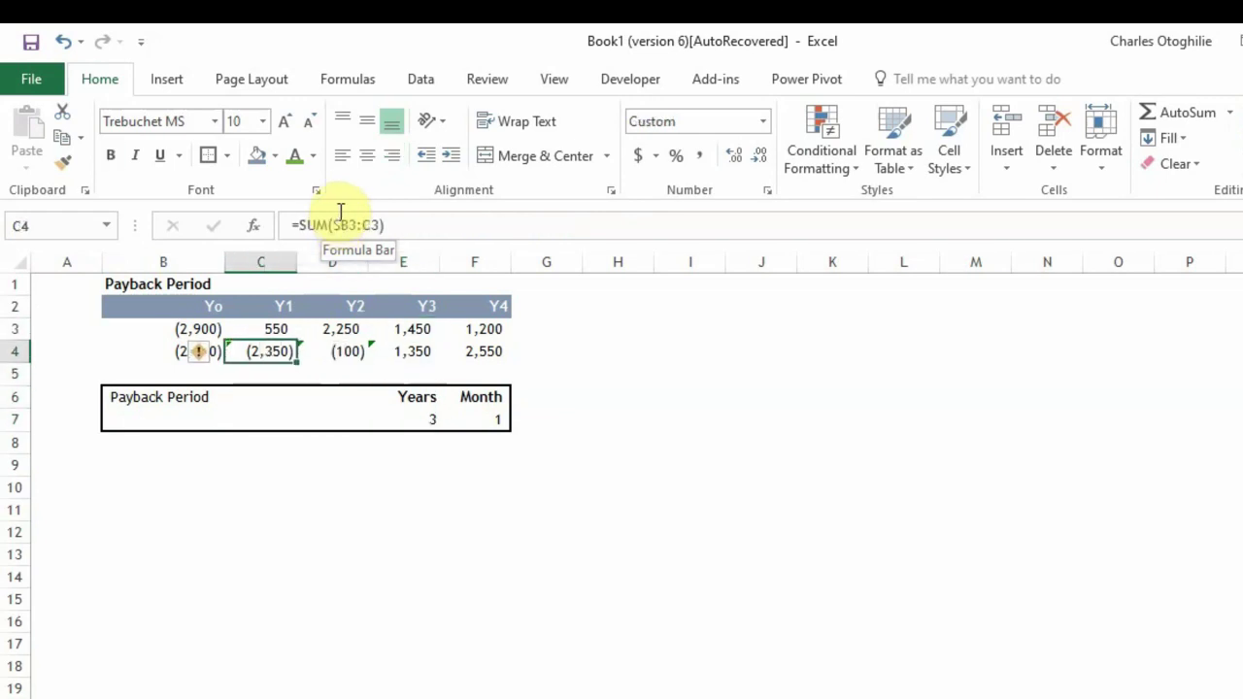
key("Left")
key("Right")
key("Right")
key("Right")
key("Right")
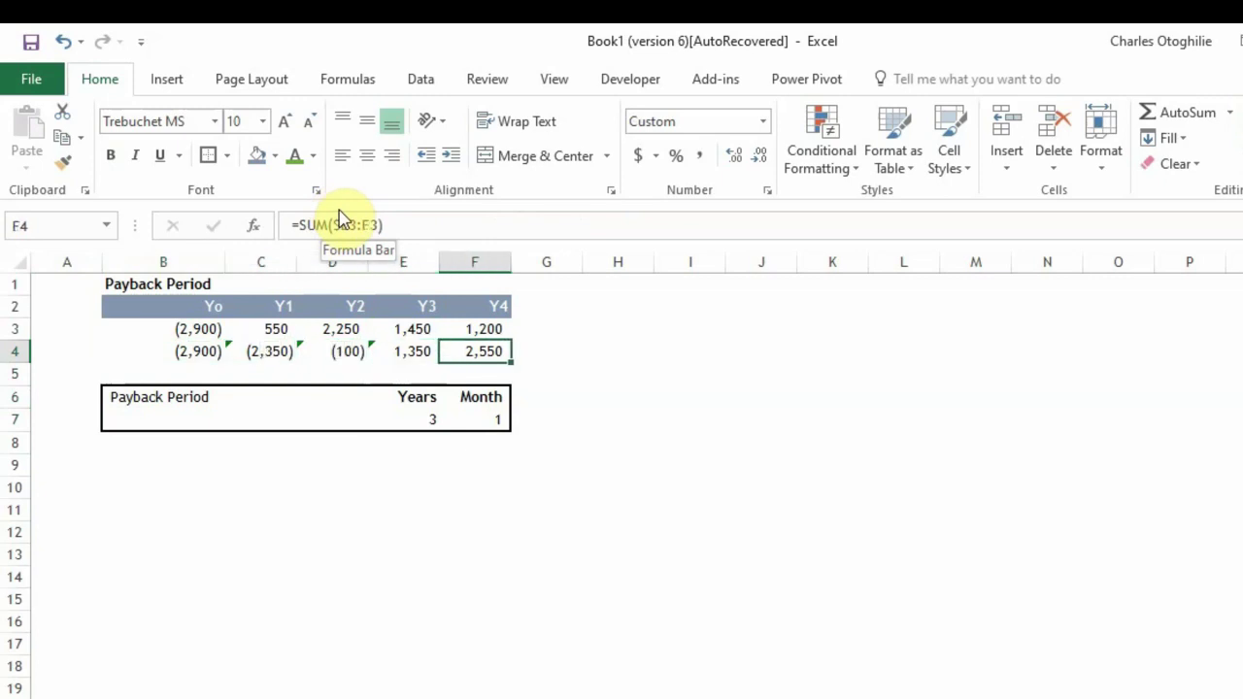
key("Down")
key("Down")
key("Down")
key("Down")
key("Left")
key("Up")
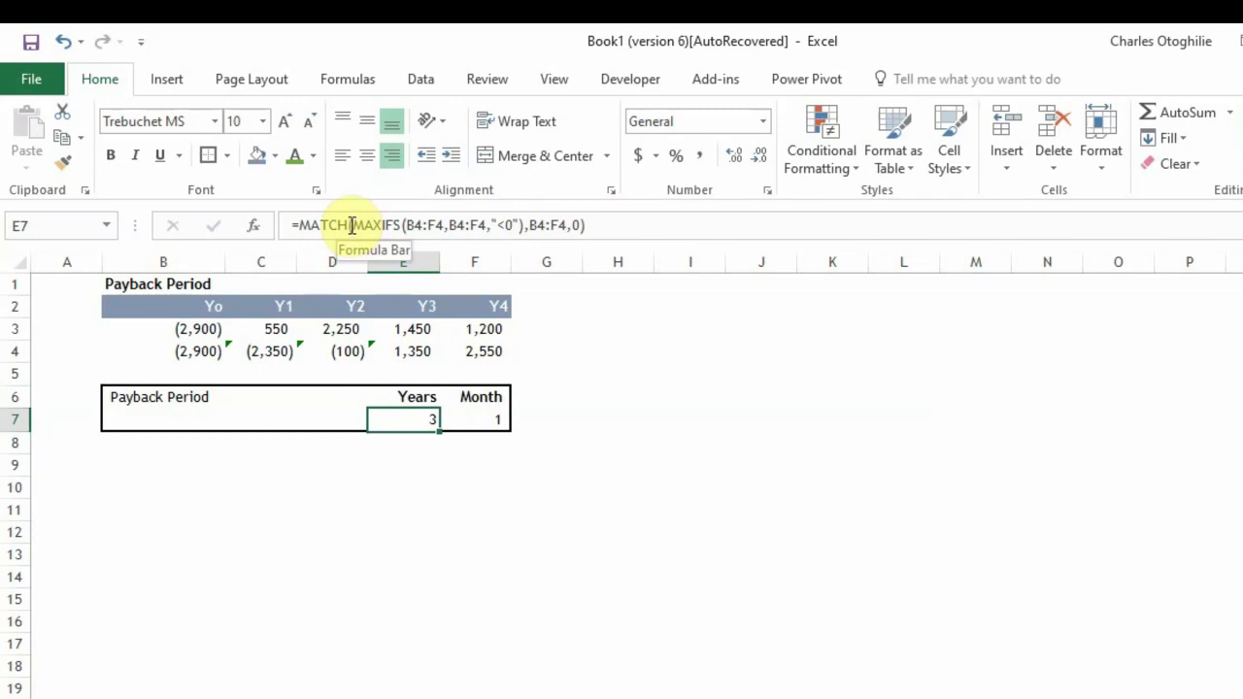
left_click(351, 225)
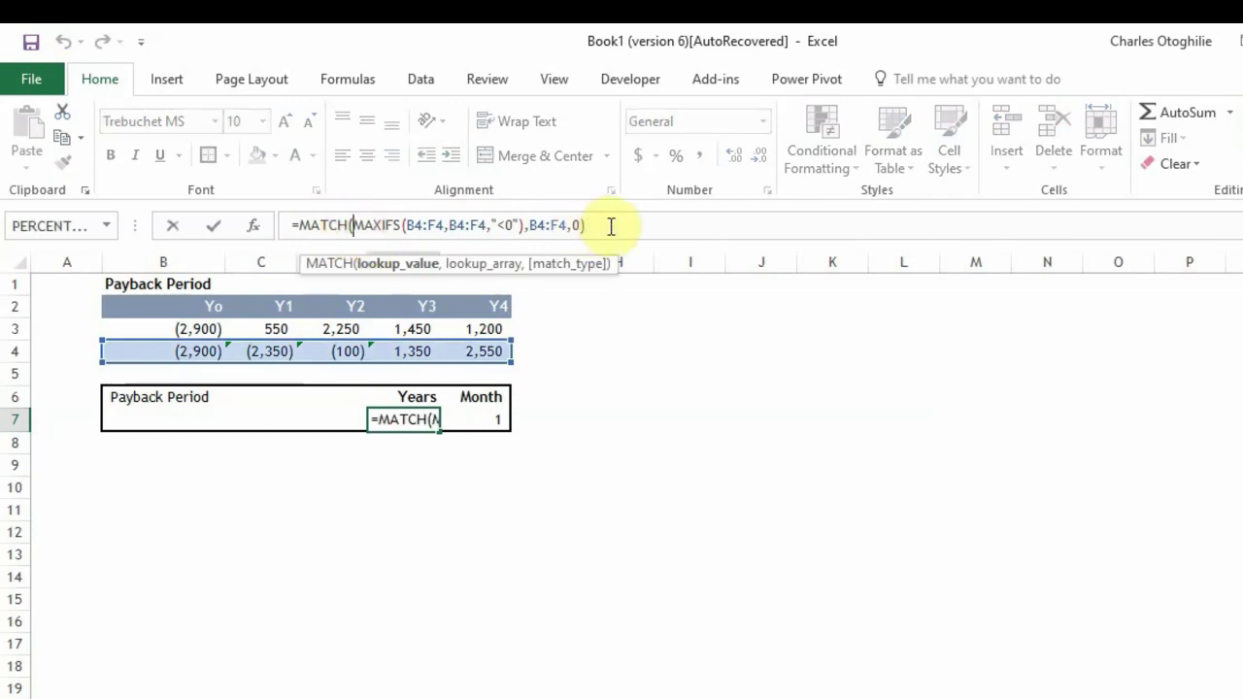
key("ctrl+Return")
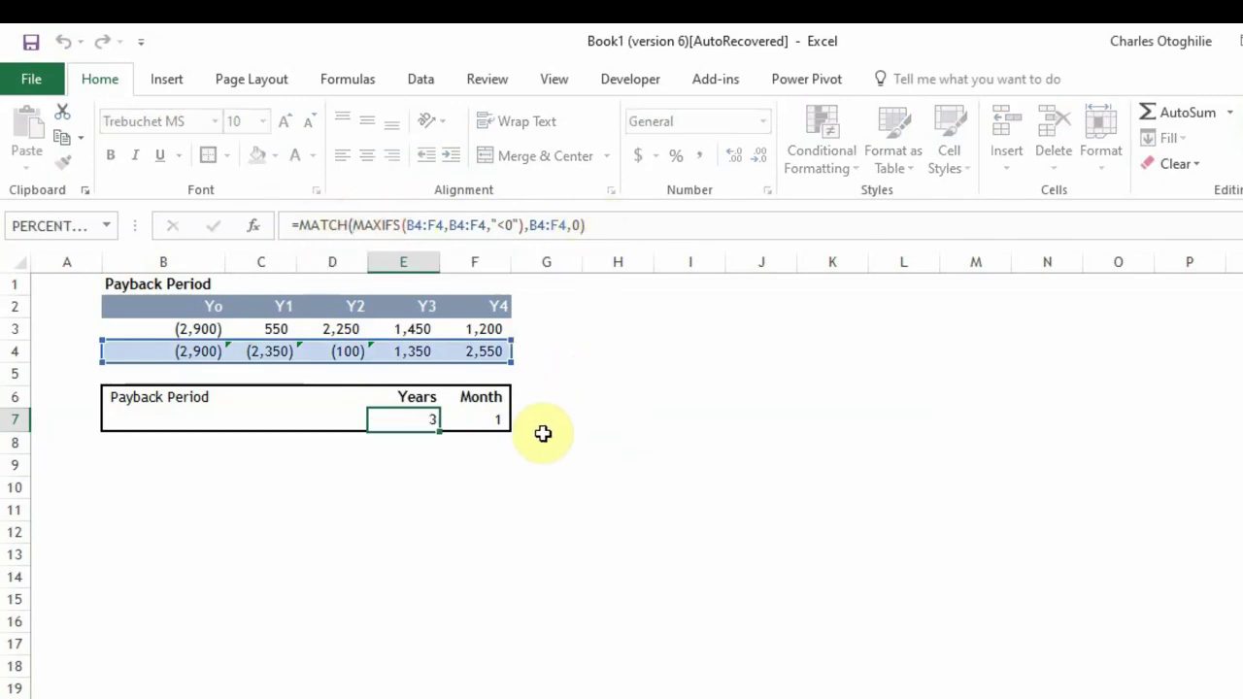
left_click(494, 418)
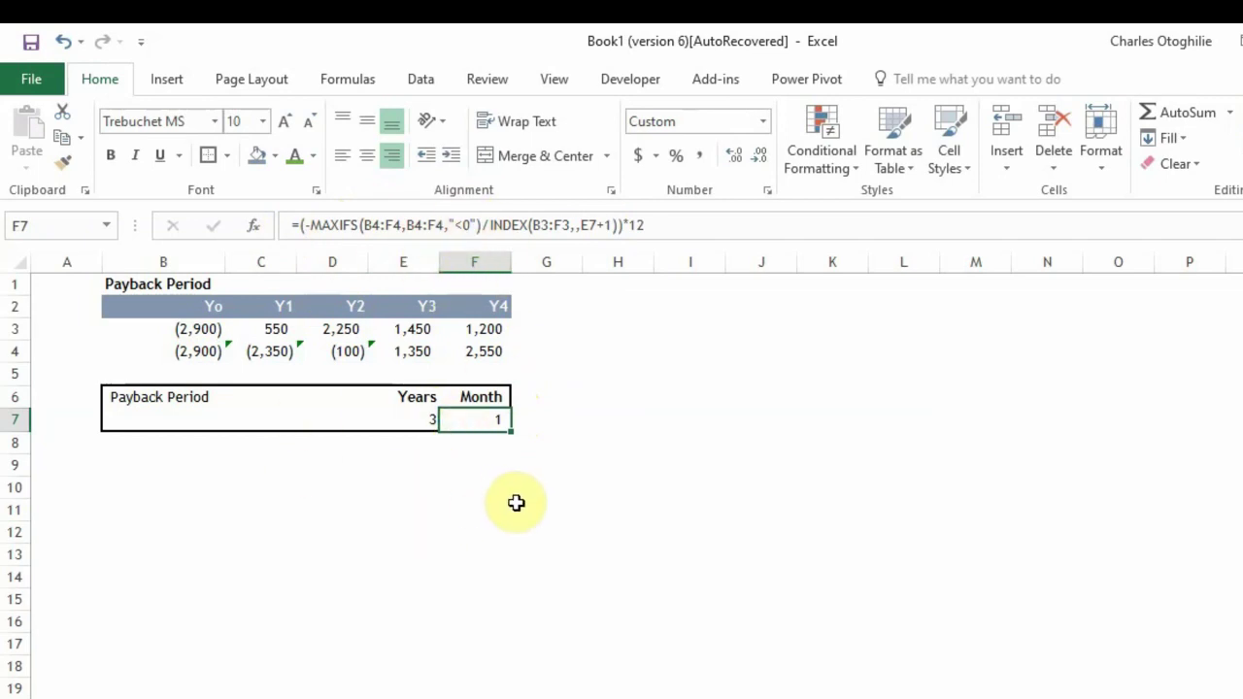
left_click(251, 371)
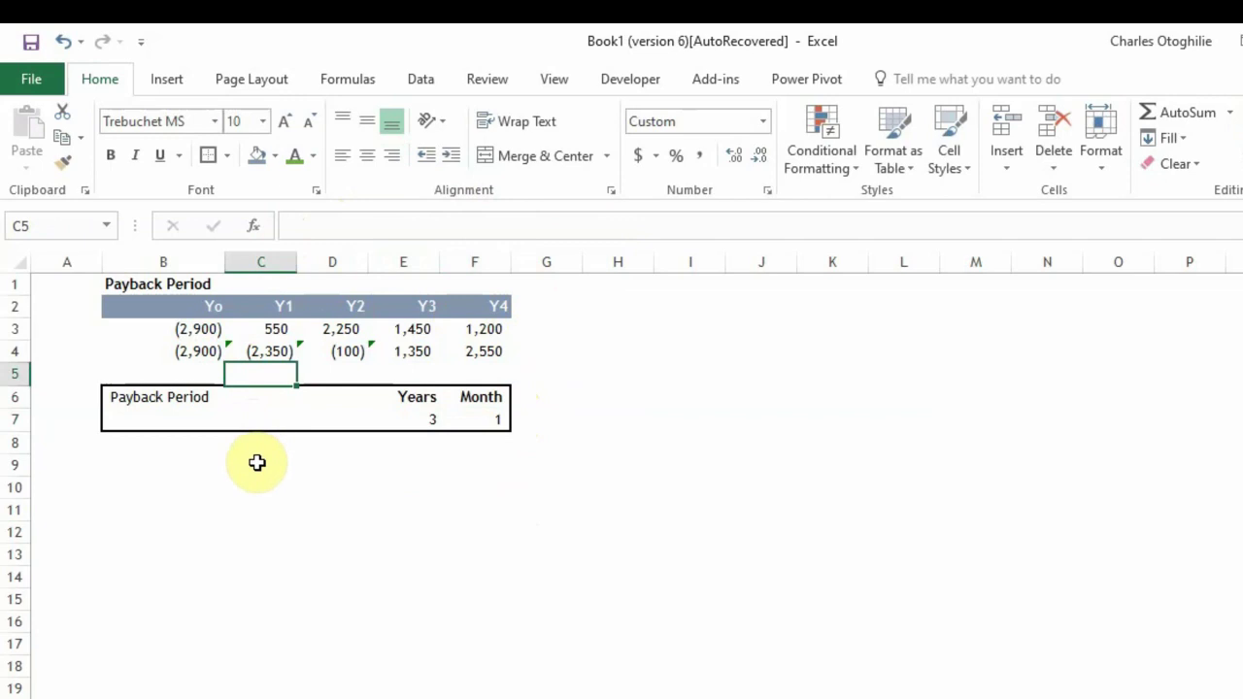
left_click(330, 466)
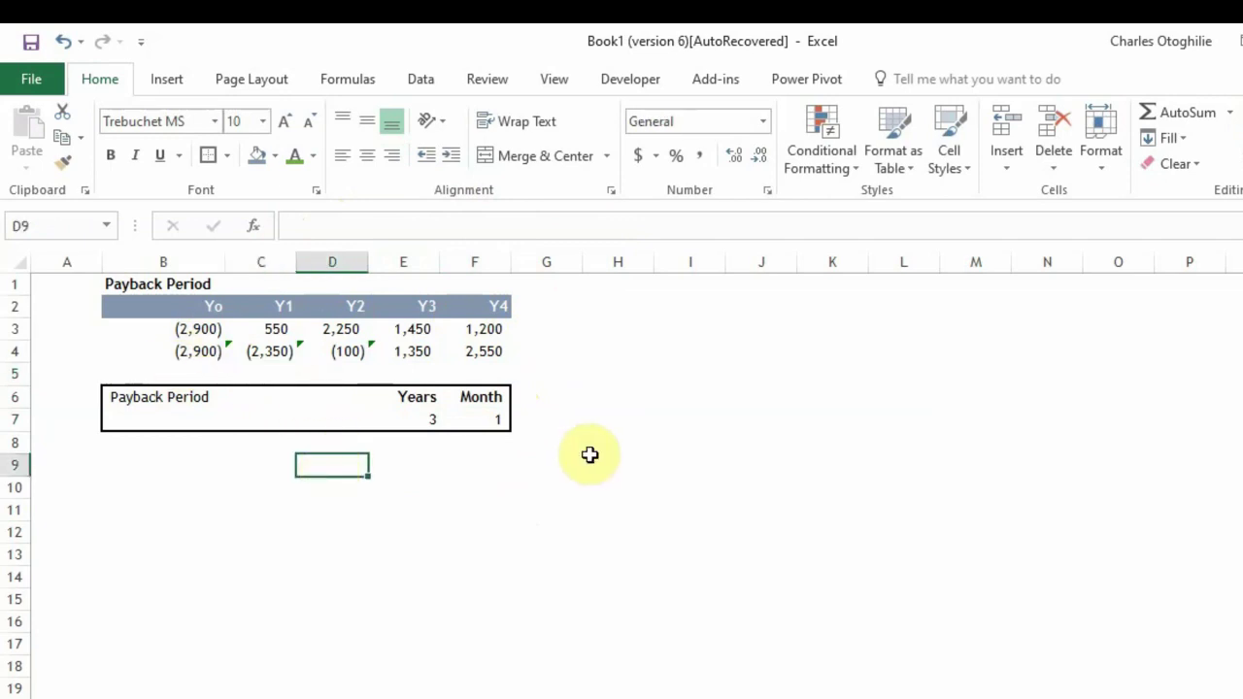